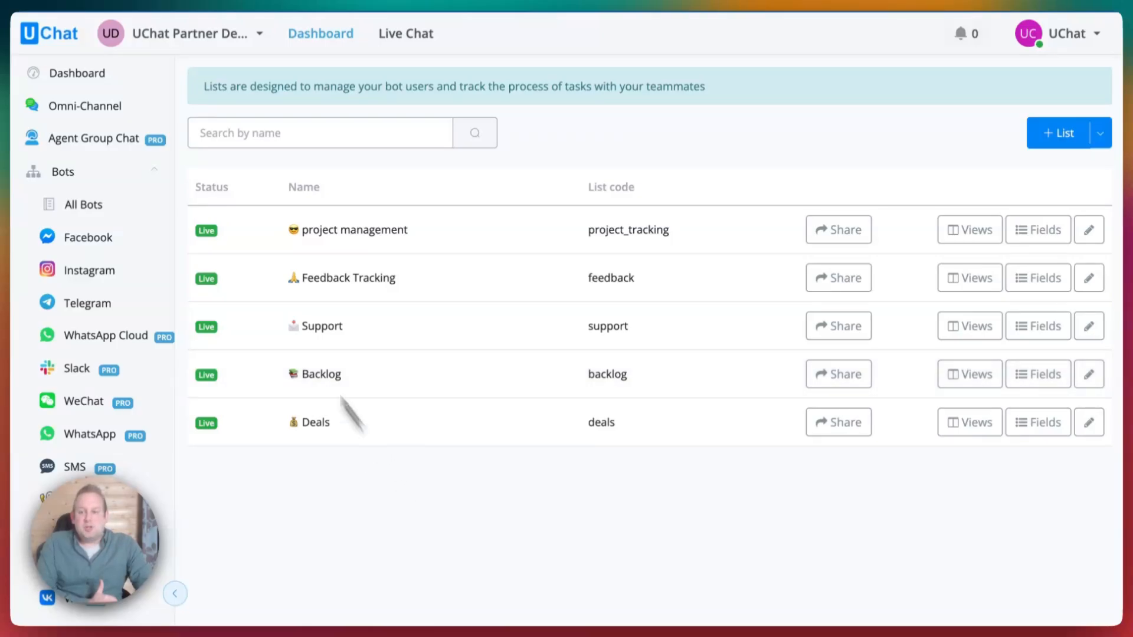
# Go to the workspace dashboard and return to the Tickets lists page.
pyautogui.click(68, 75)
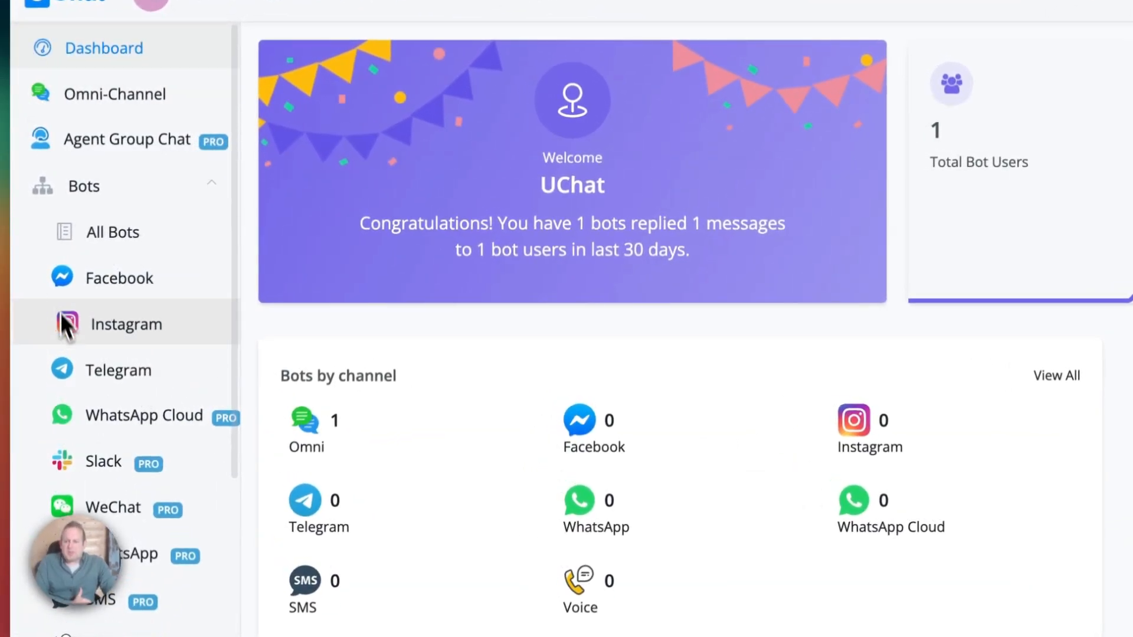
pyautogui.scroll(-6, 70, 333)
pyautogui.scroll(-7, 69, 354)
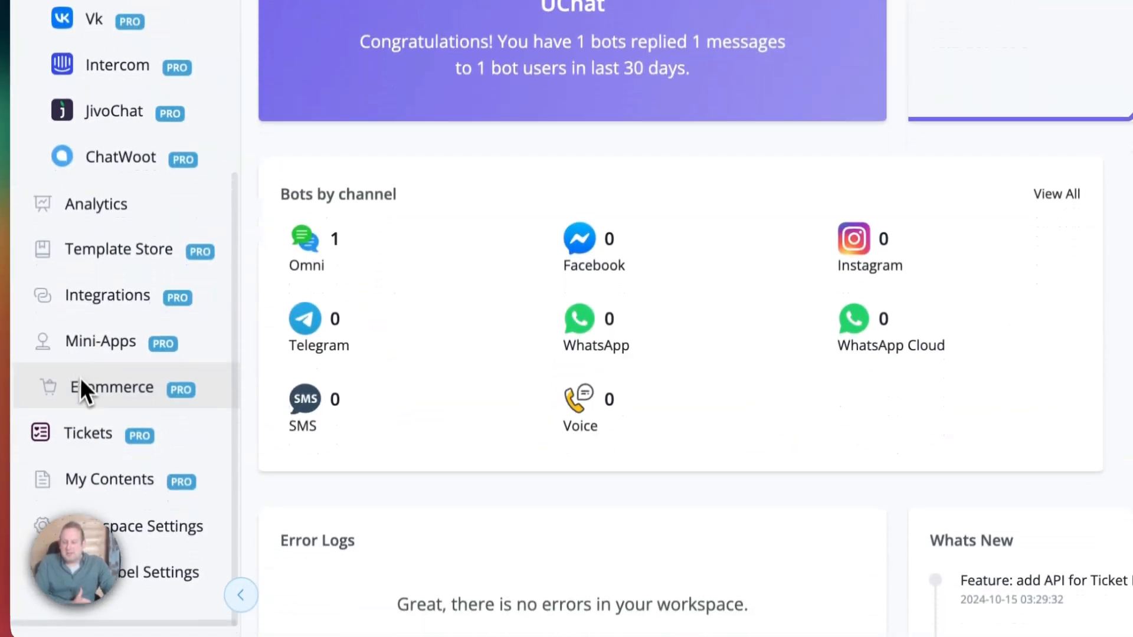
pyautogui.click(88, 421)
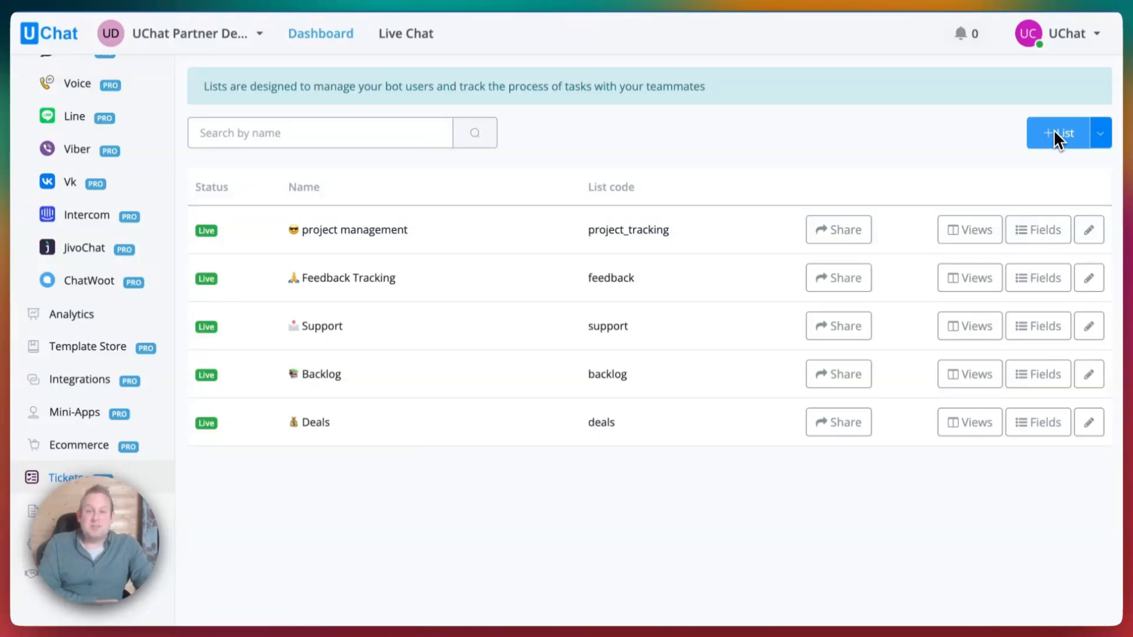
# Copy a share code for the project management list and close the sharing window.
pyautogui.click(1101, 133)
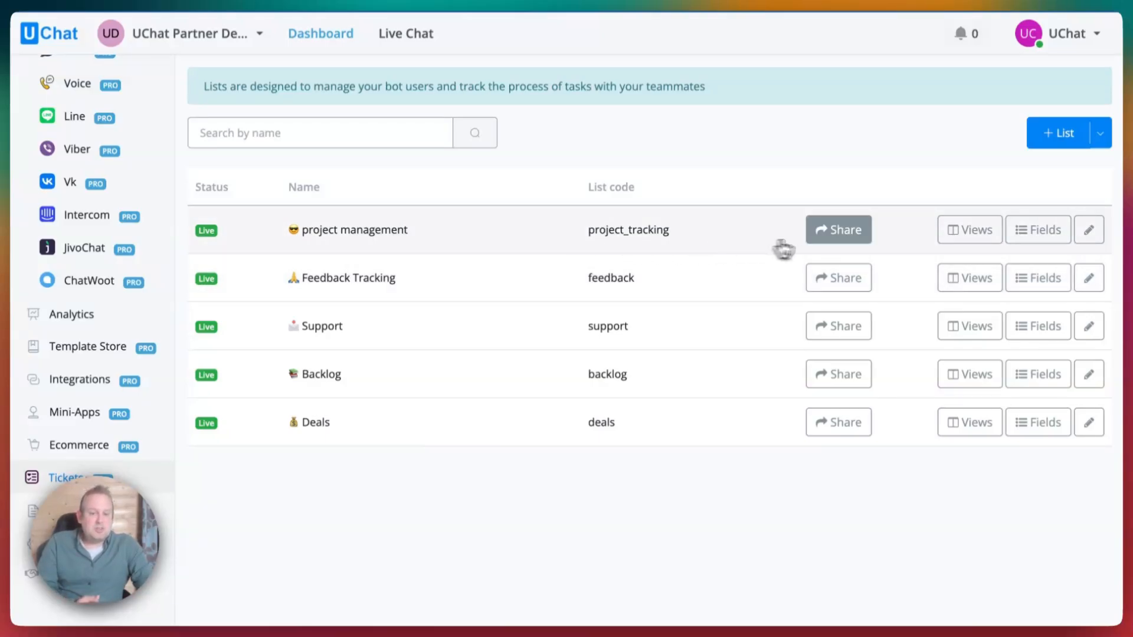
pyautogui.click(823, 231)
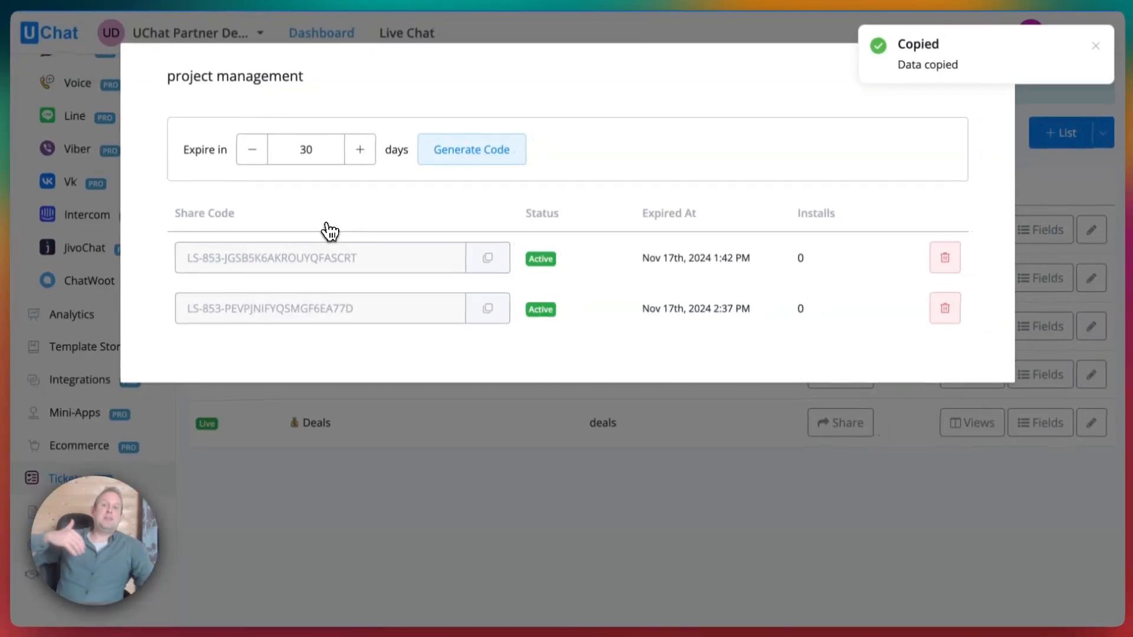
pyautogui.click(987, 68)
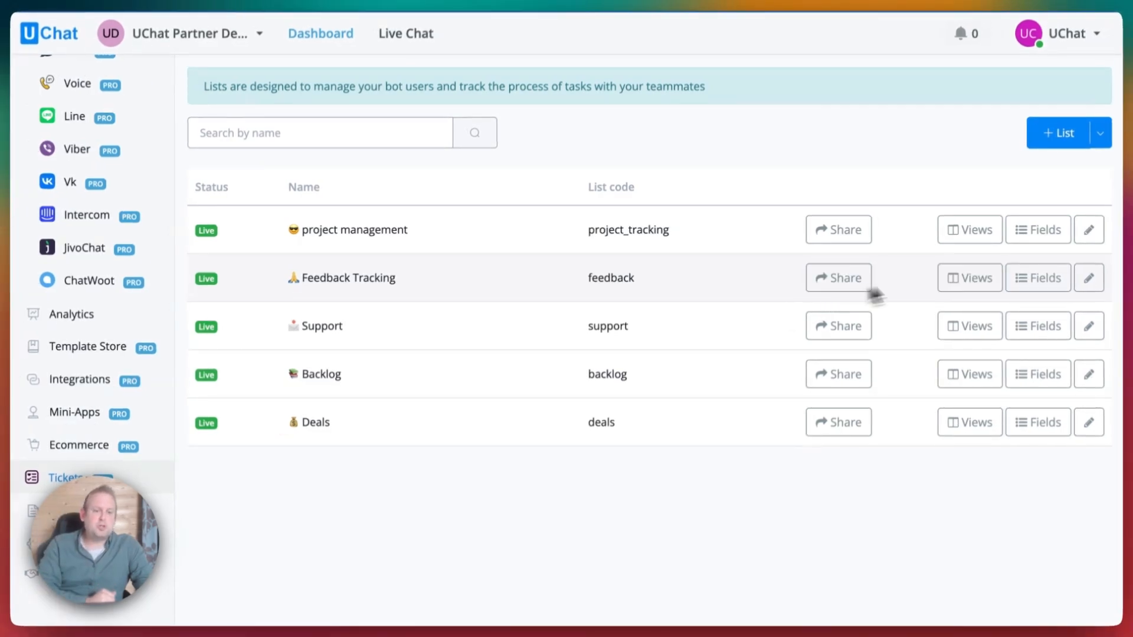
pyautogui.click(1100, 133)
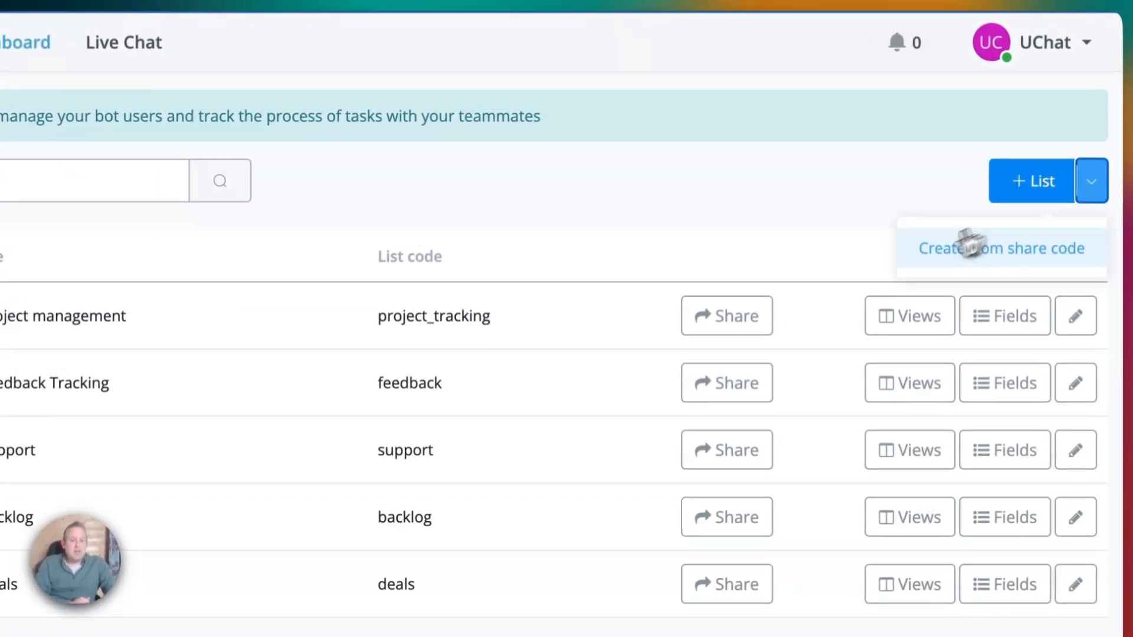
pyautogui.click(920, 250)
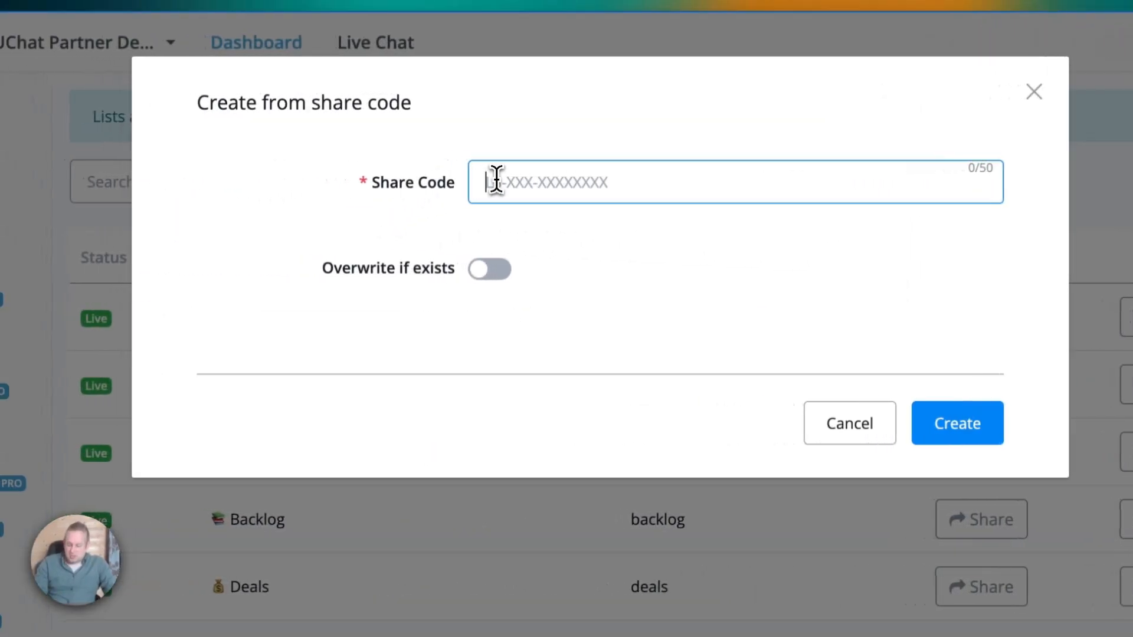
pyautogui.click(451, 180)
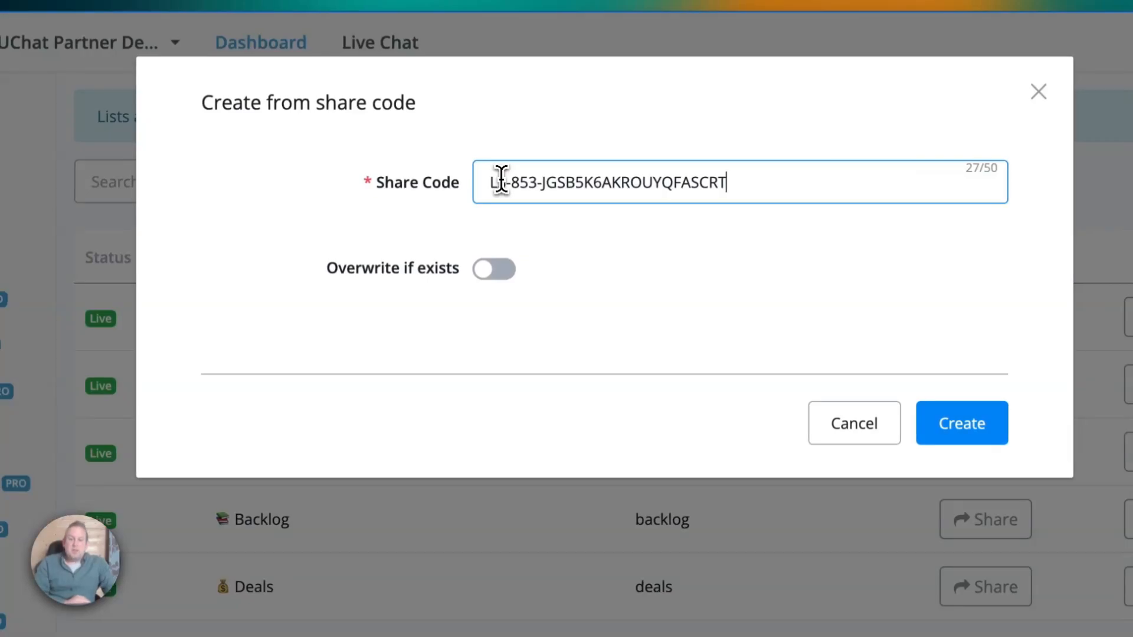
pyautogui.click(499, 275)
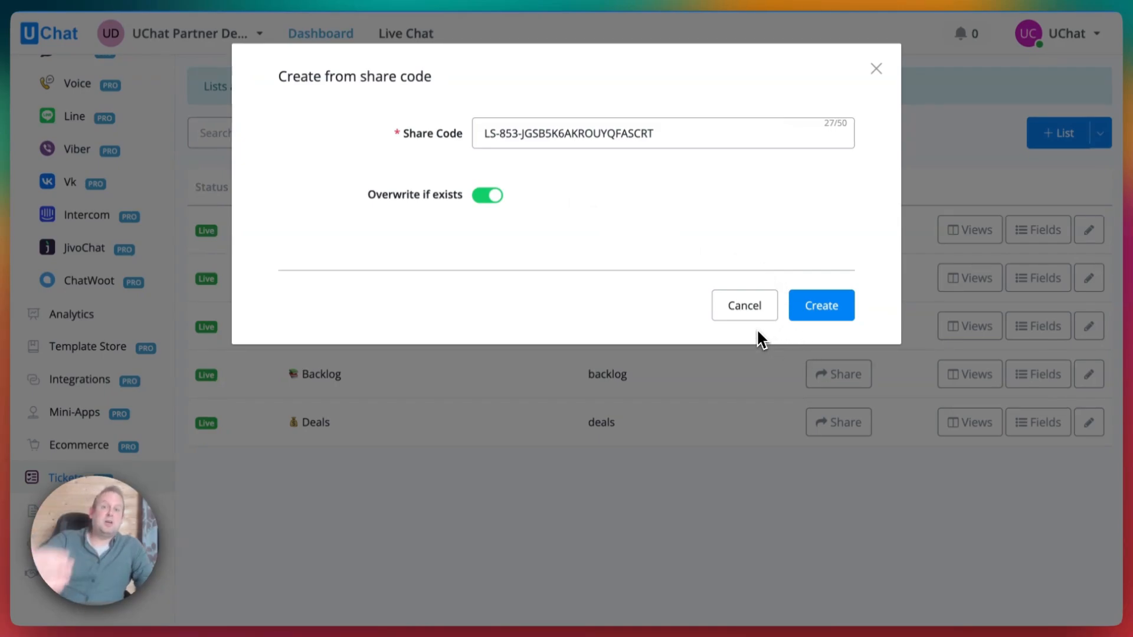
pyautogui.click(738, 319)
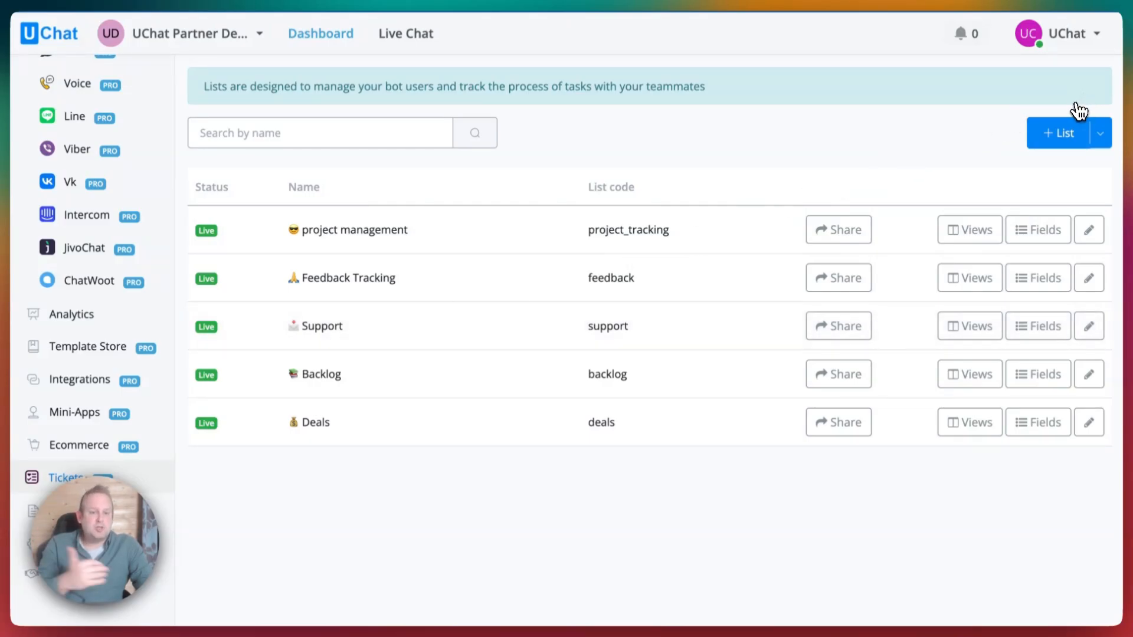
# Start a new list named Demo with a sunglasses emoji icon.
pyautogui.click(1062, 135)
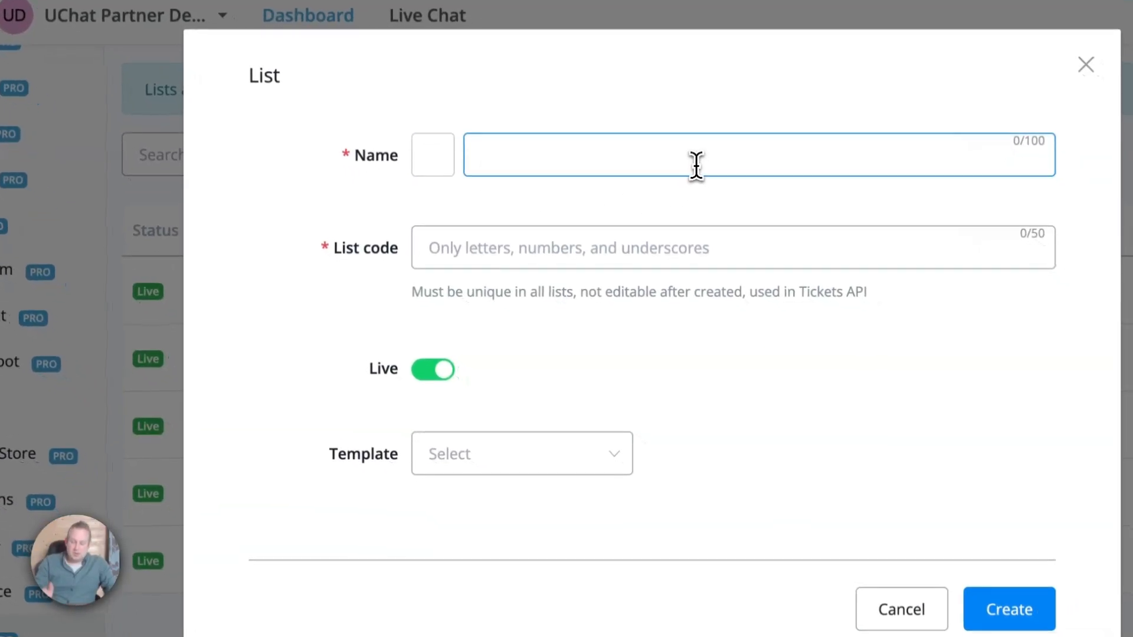
pyautogui.write('Demo')
pyautogui.click(449, 153)
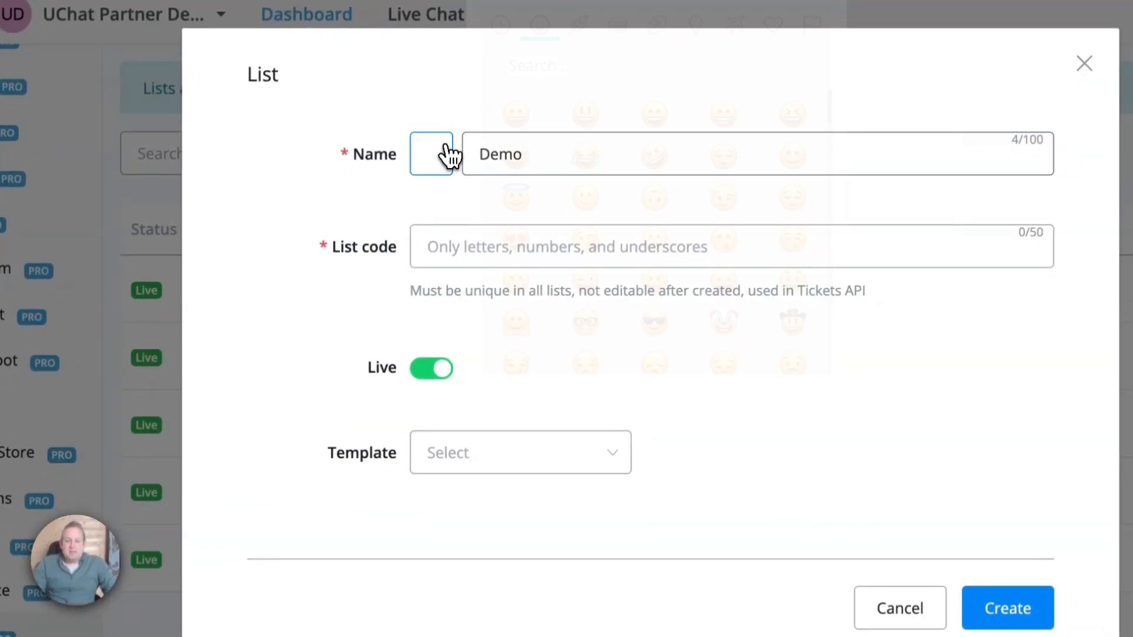
pyautogui.click(654, 322)
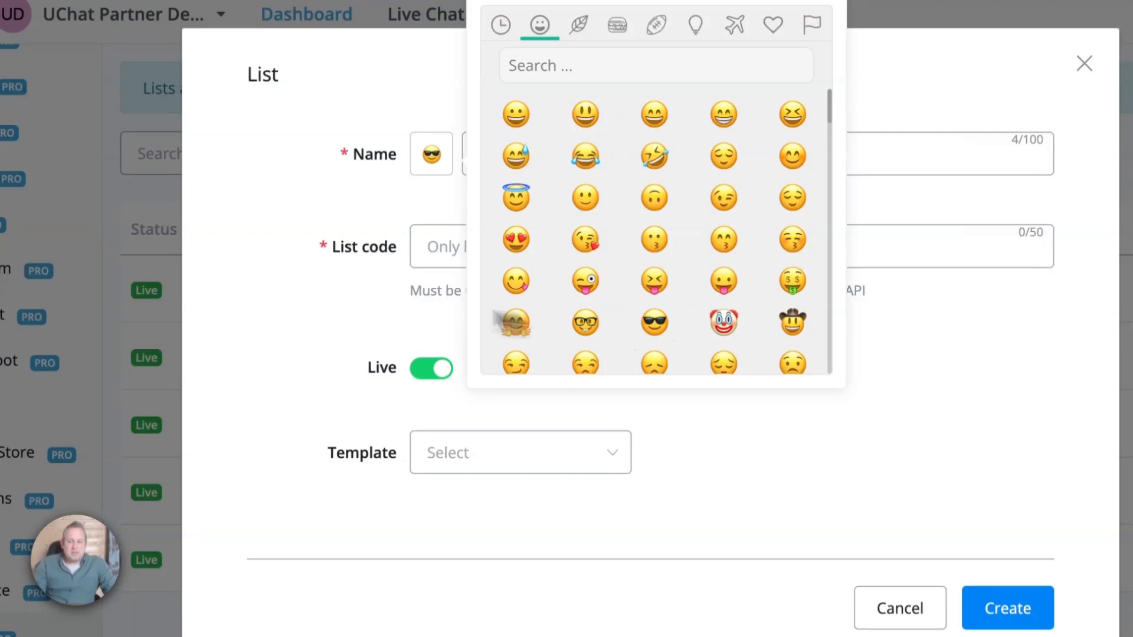
pyautogui.click(321, 222)
# Give it list code demo, keep it a draft with no template, and create it.
pyautogui.click(433, 260)
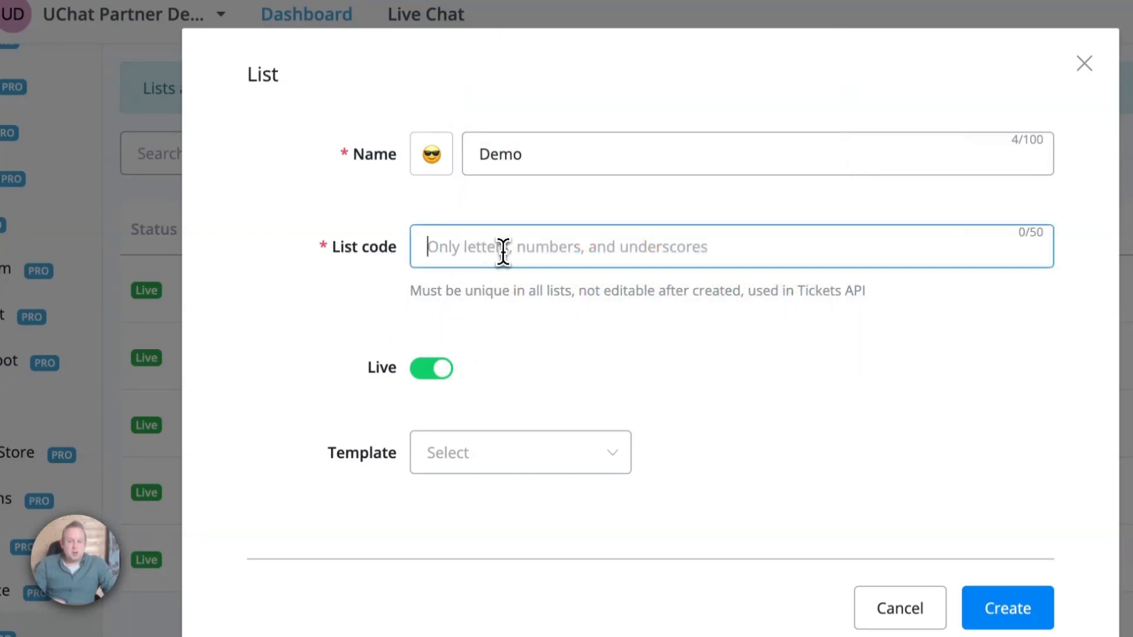
pyautogui.write('demo')
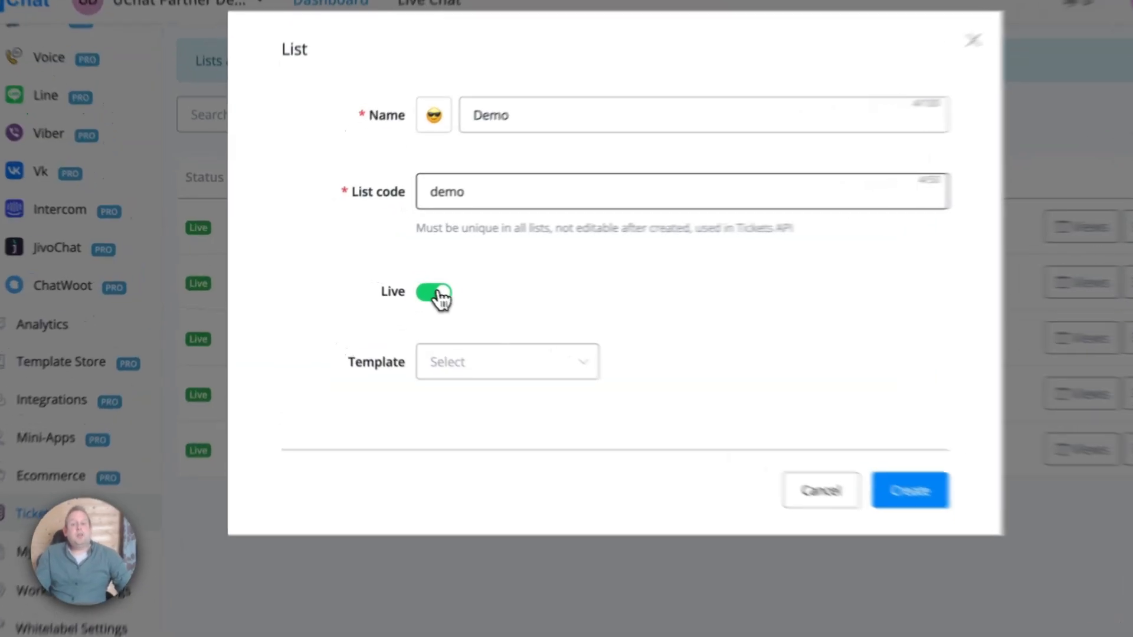
pyautogui.click(411, 287)
pyautogui.click(412, 288)
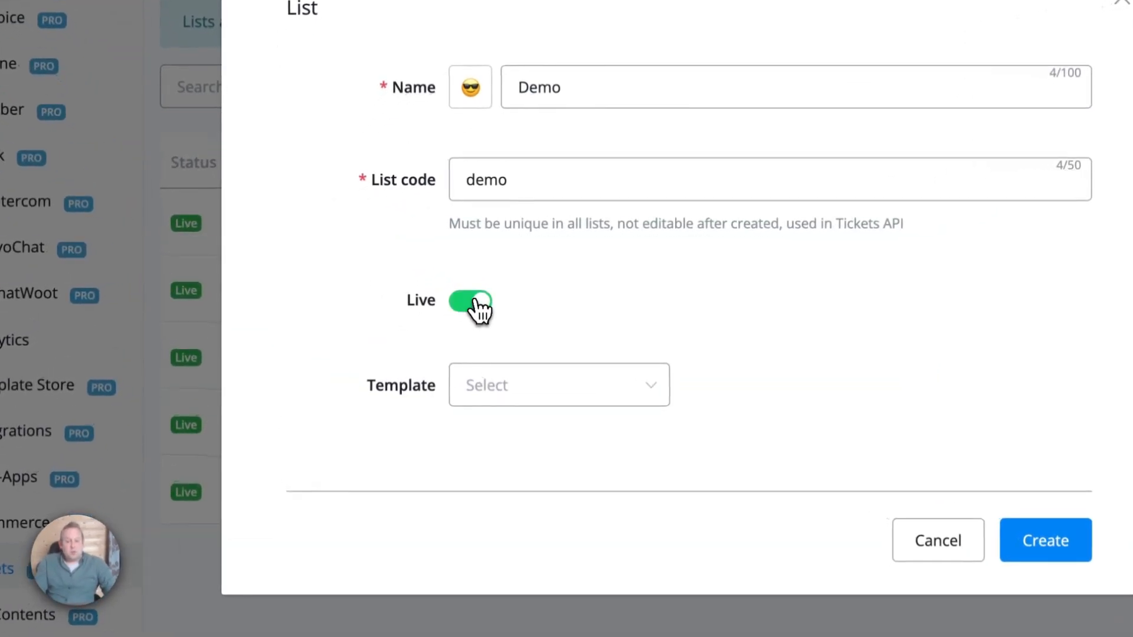
pyautogui.click(412, 288)
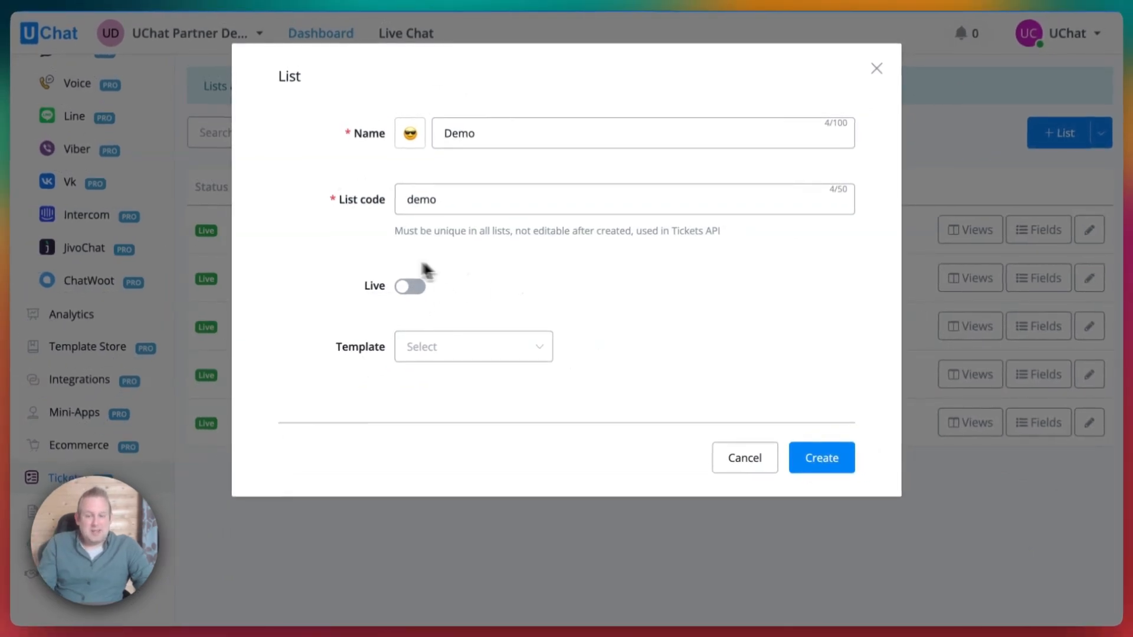
pyautogui.click(481, 352)
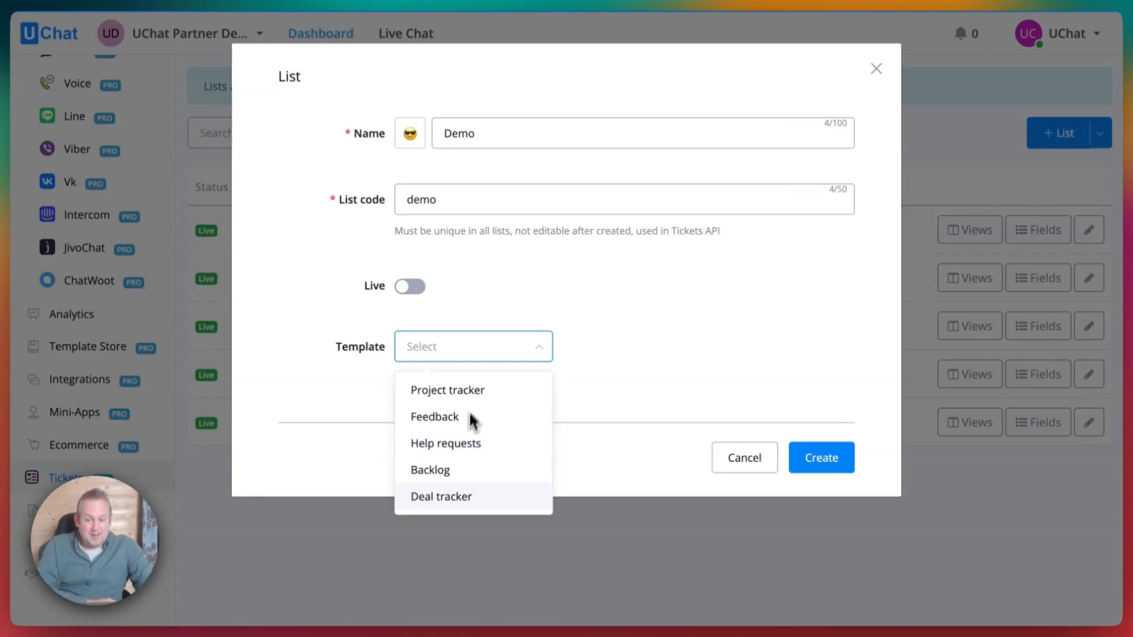
pyautogui.click(505, 353)
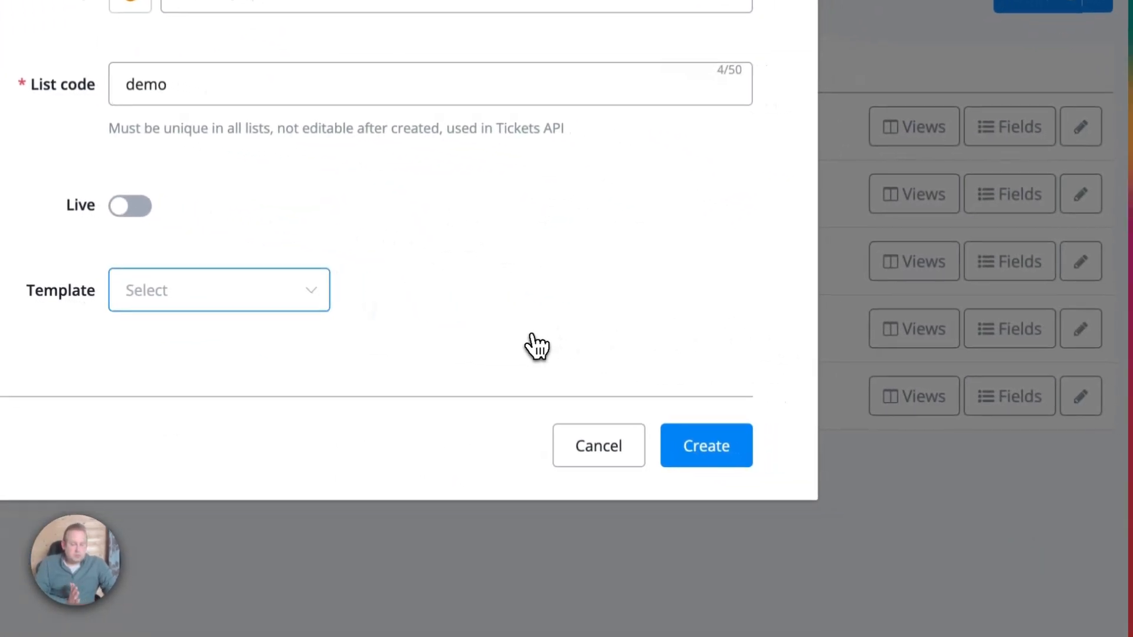
pyautogui.click(711, 443)
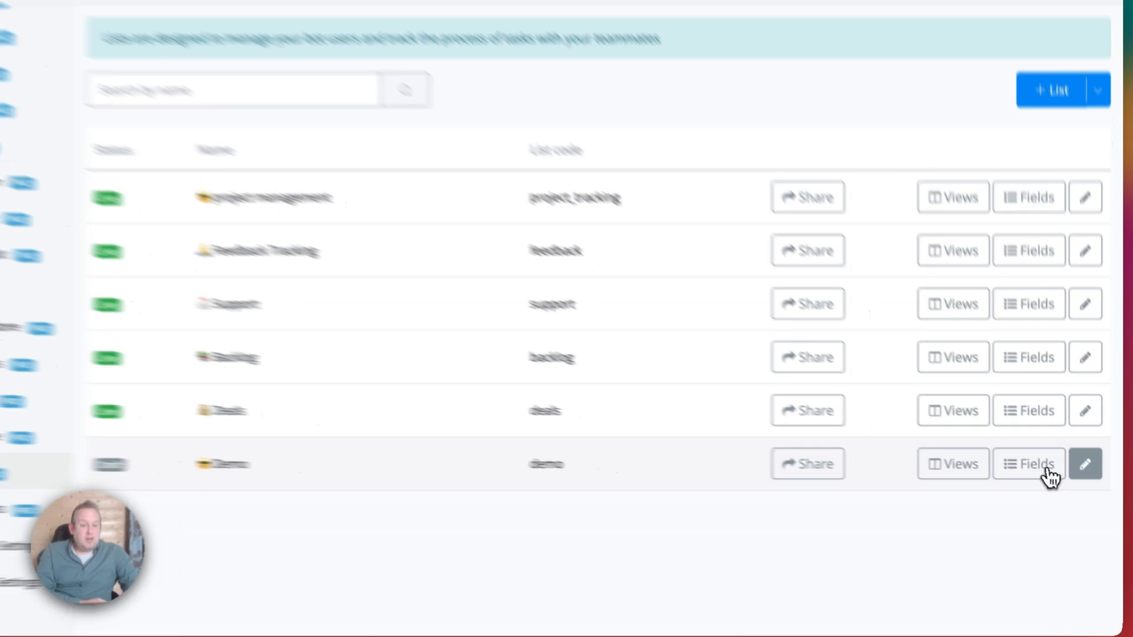
# Inspect the Demo list's name and locked list code, cancel, then open its fields.
pyautogui.click(1085, 464)
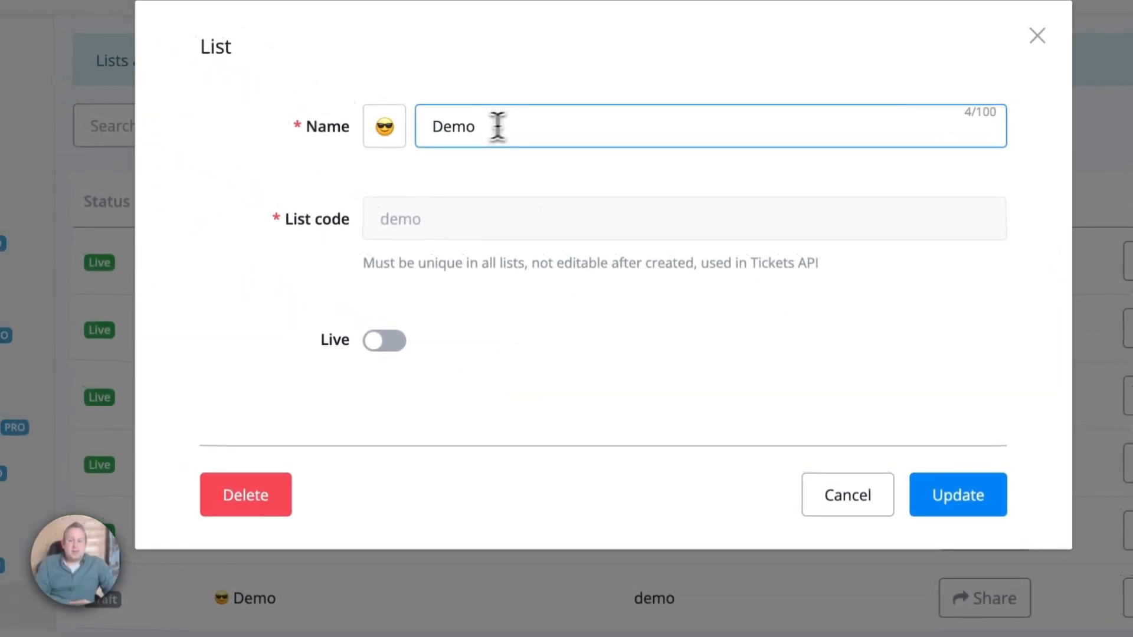
pyautogui.doubleClick(467, 126)
pyautogui.click(468, 126)
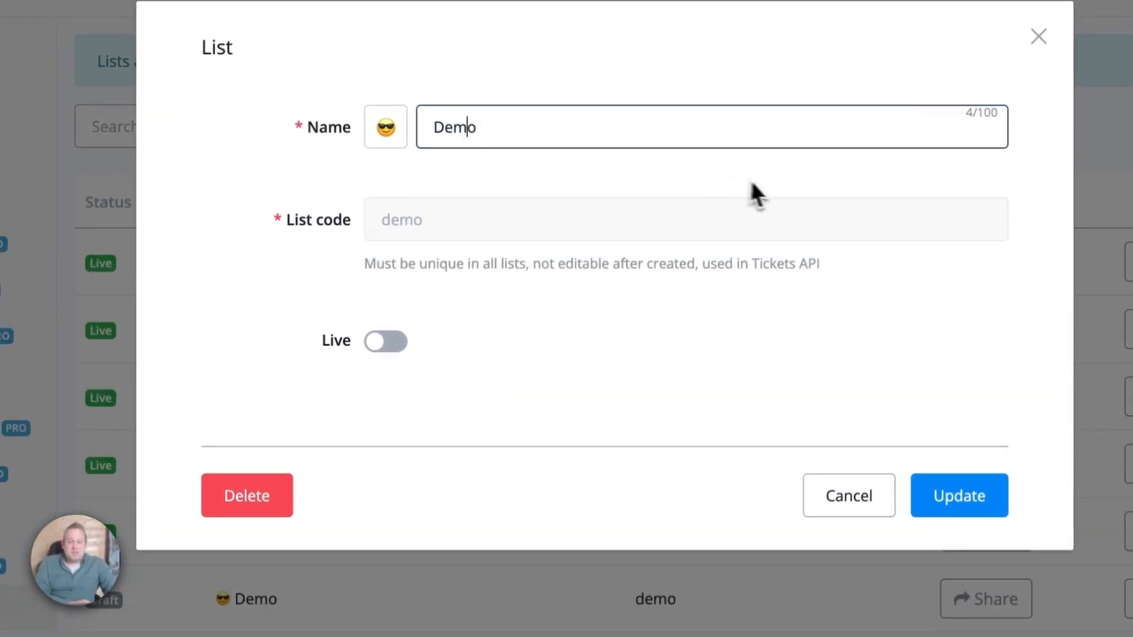
pyautogui.click(414, 232)
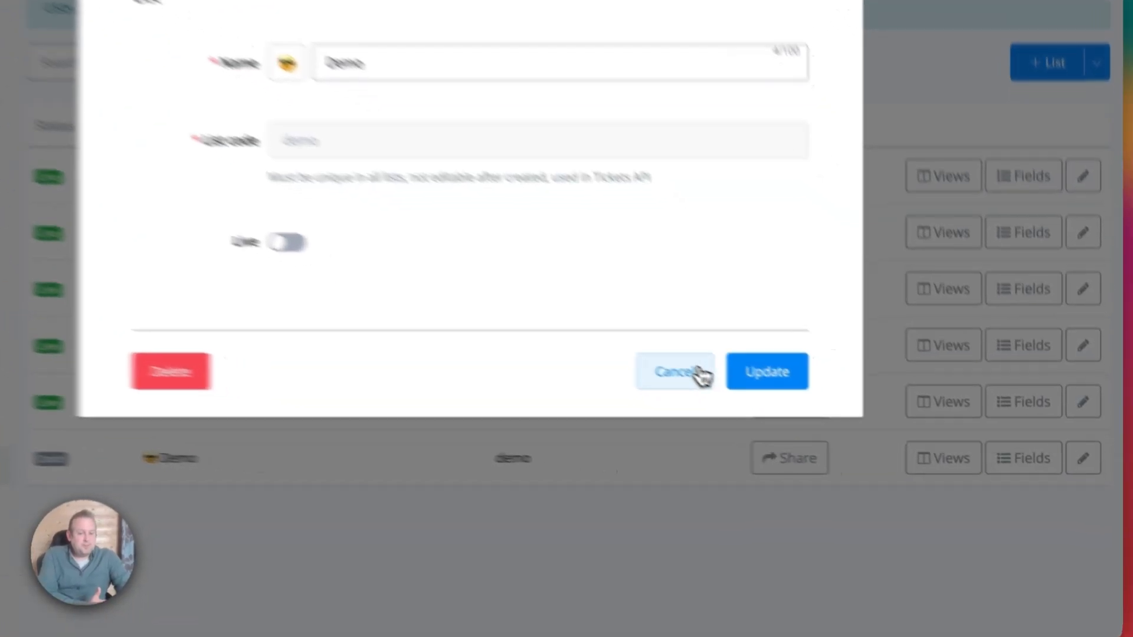
pyautogui.click(702, 374)
pyautogui.click(1022, 463)
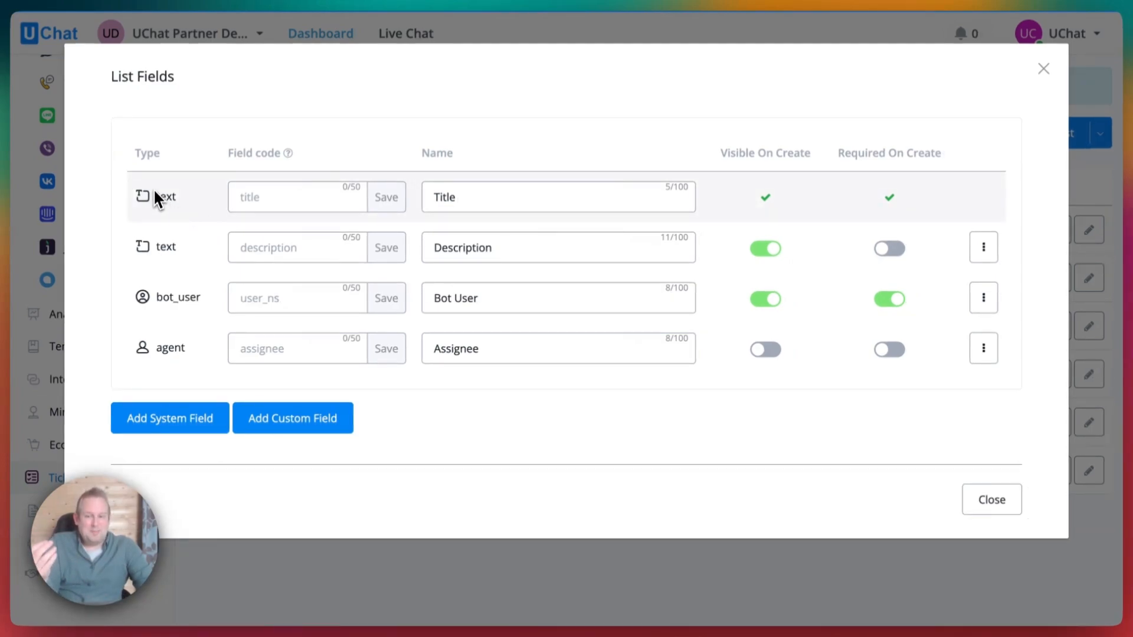
# Delete the Bot User field from the Demo list.
pyautogui.click(974, 249)
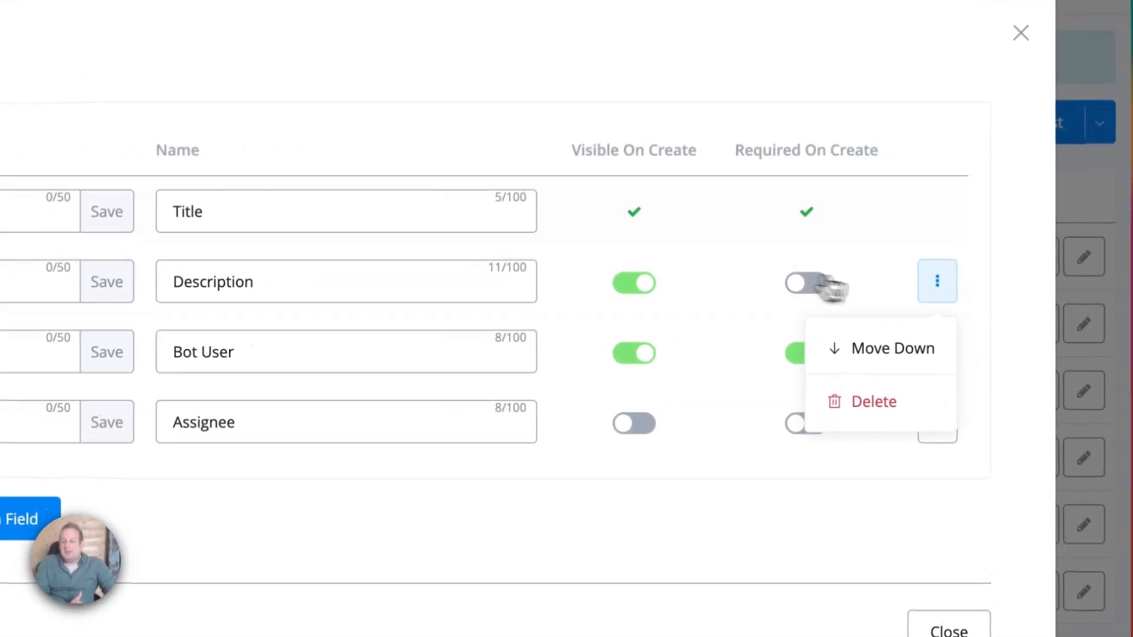
pyautogui.click(549, 330)
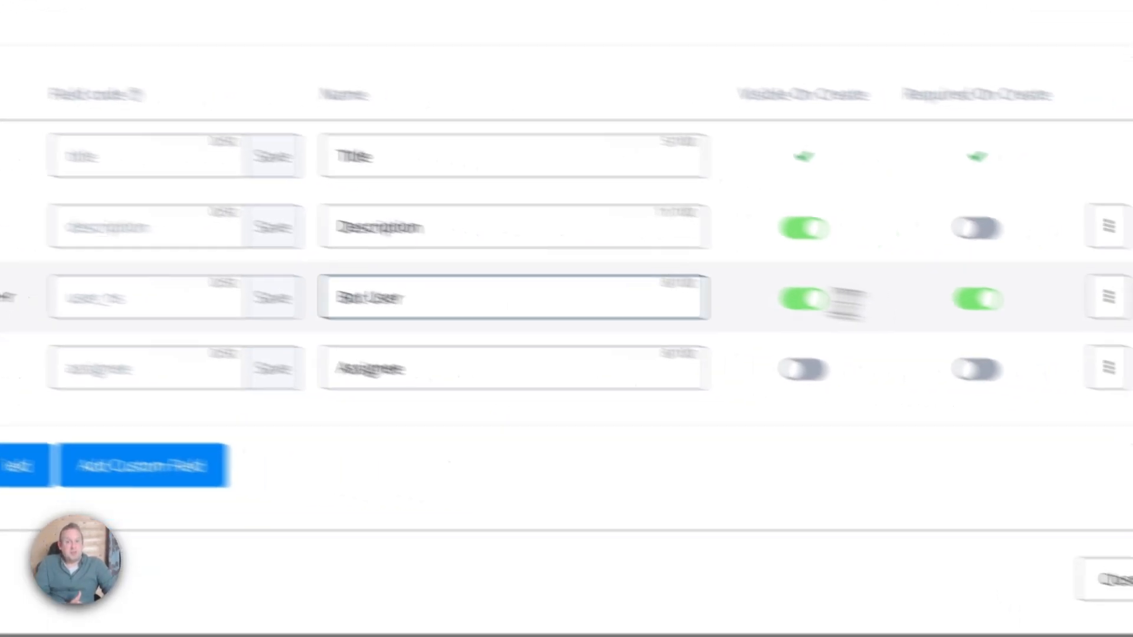
pyautogui.click(969, 245)
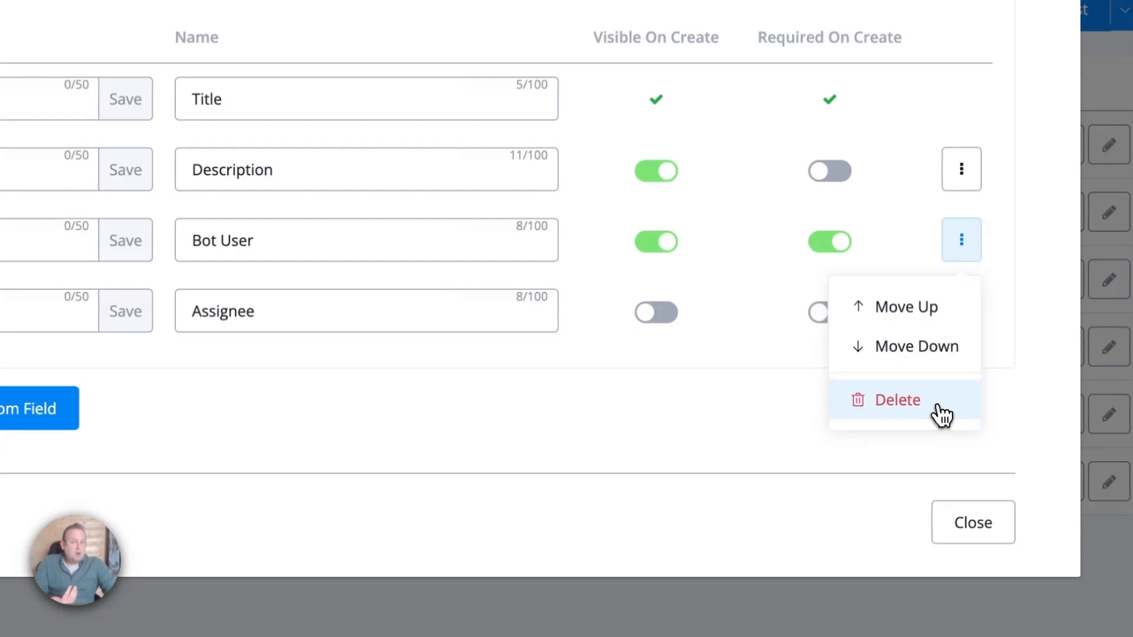
pyautogui.click(938, 413)
pyautogui.click(545, 316)
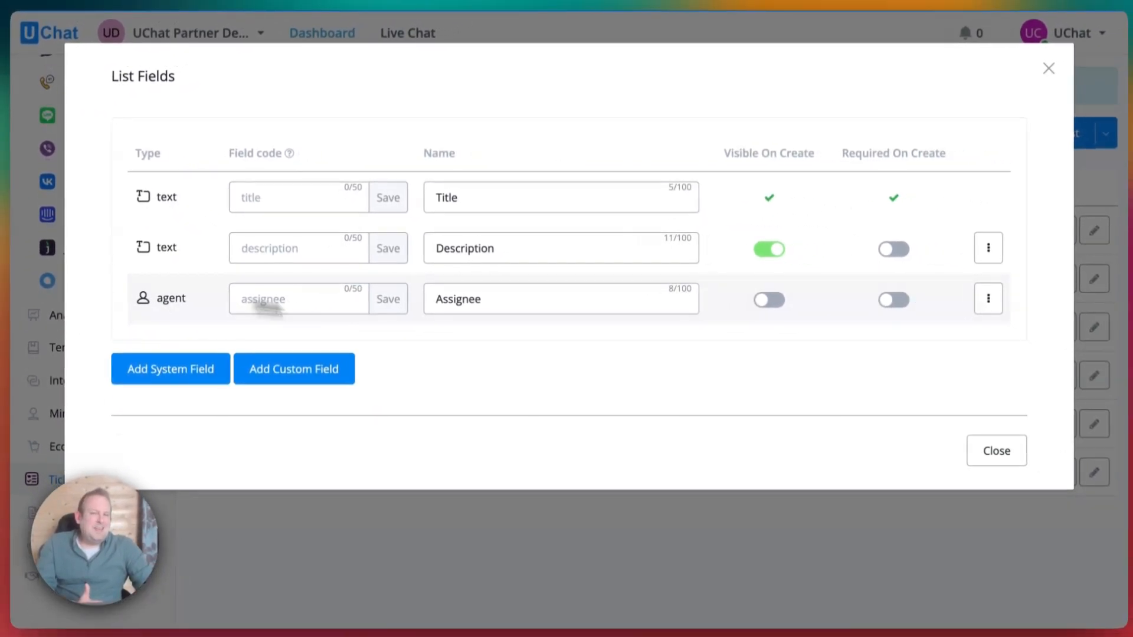
# Delete the Description field, then view the available system fields.
pyautogui.click(988, 299)
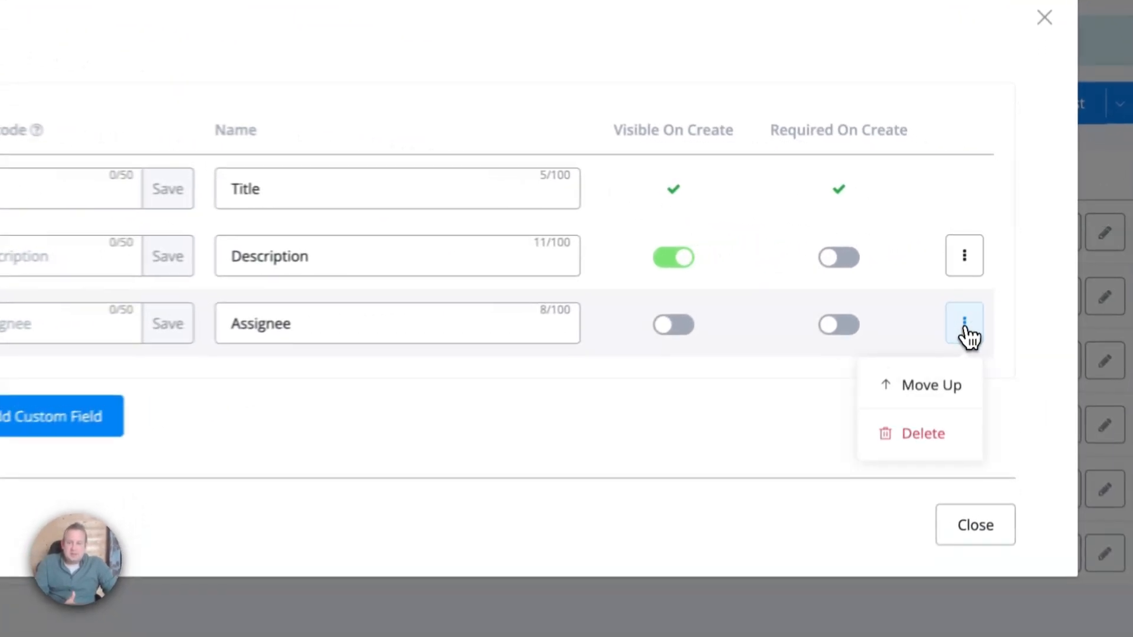
pyautogui.click(964, 328)
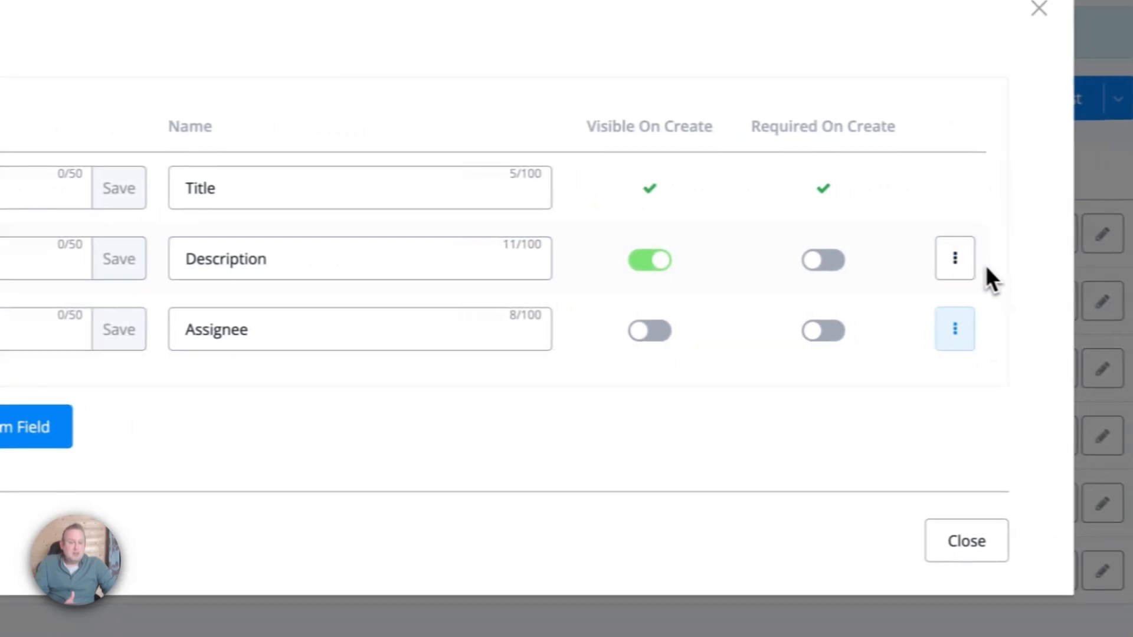
pyautogui.click(955, 258)
pyautogui.click(829, 381)
pyautogui.click(548, 382)
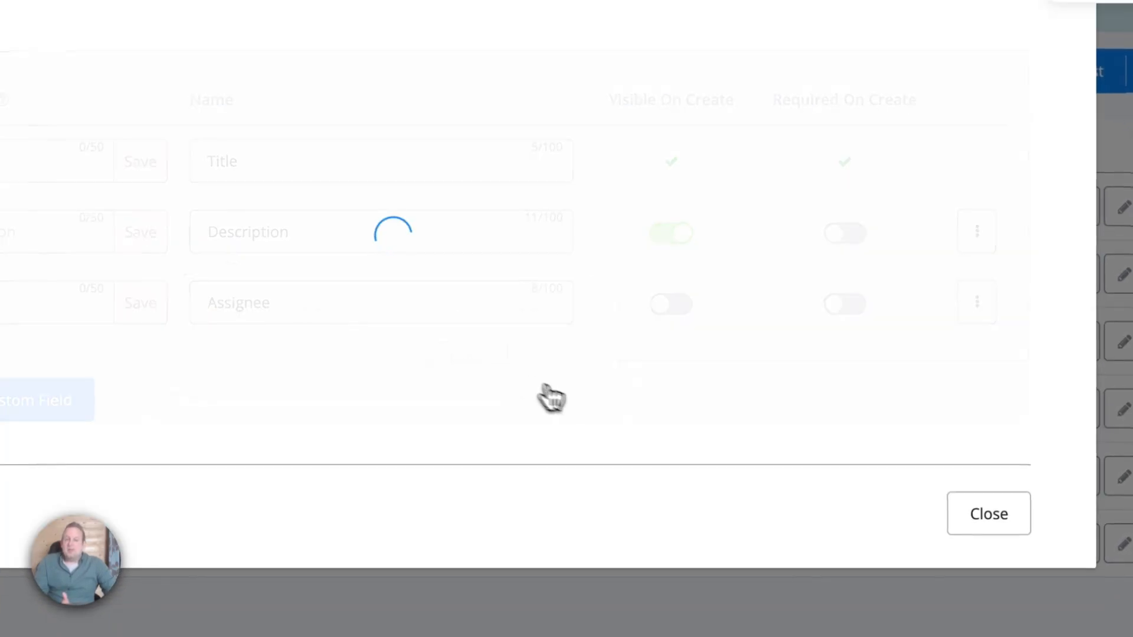
pyautogui.click(971, 232)
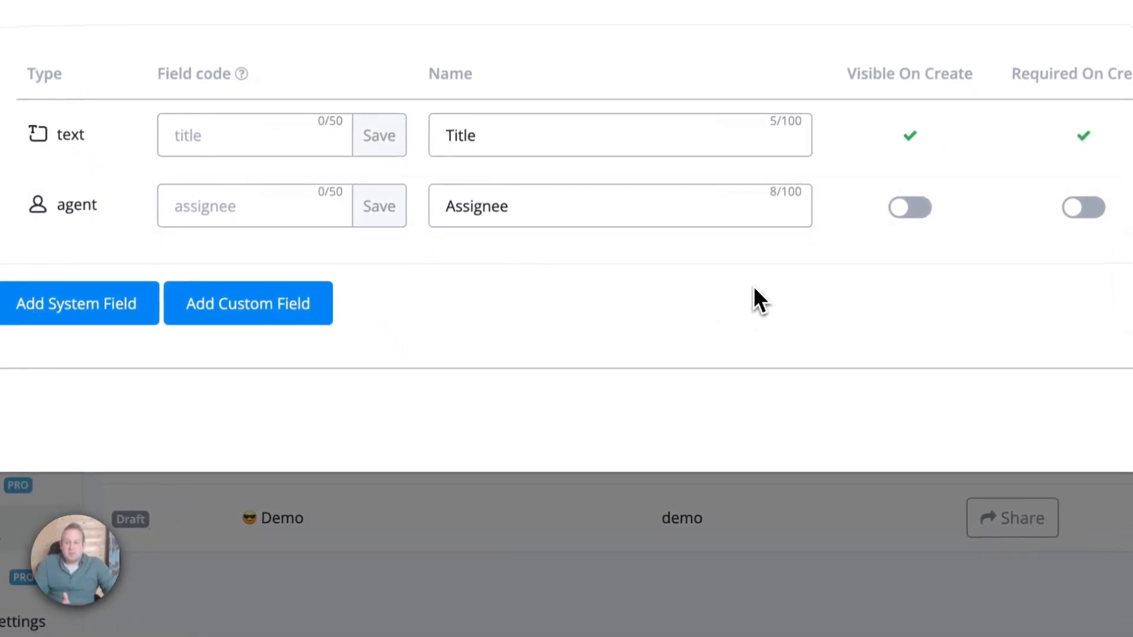
pyautogui.click(23, 299)
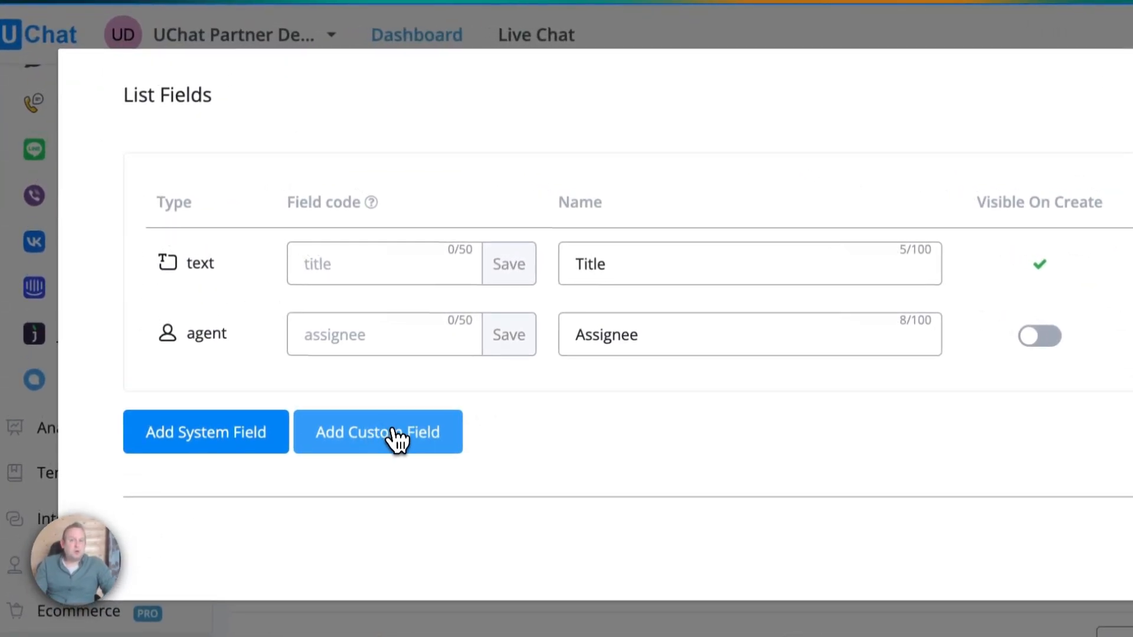
# Add a Select 1 custom field, rename it 'car brand', and open its options.
pyautogui.click(399, 441)
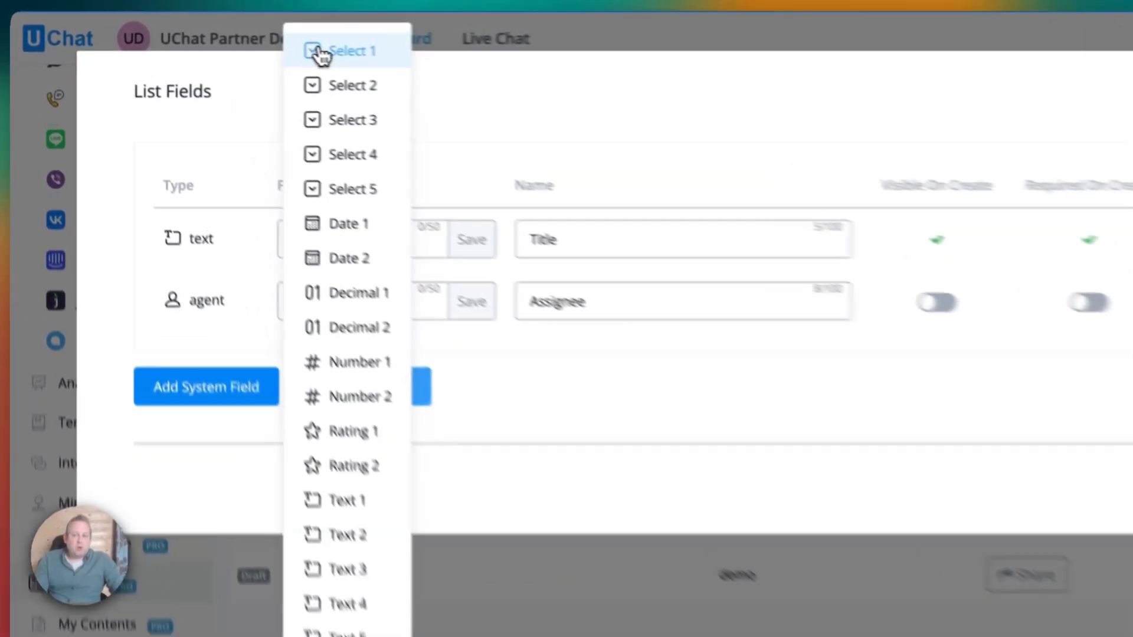
pyautogui.click(265, 46)
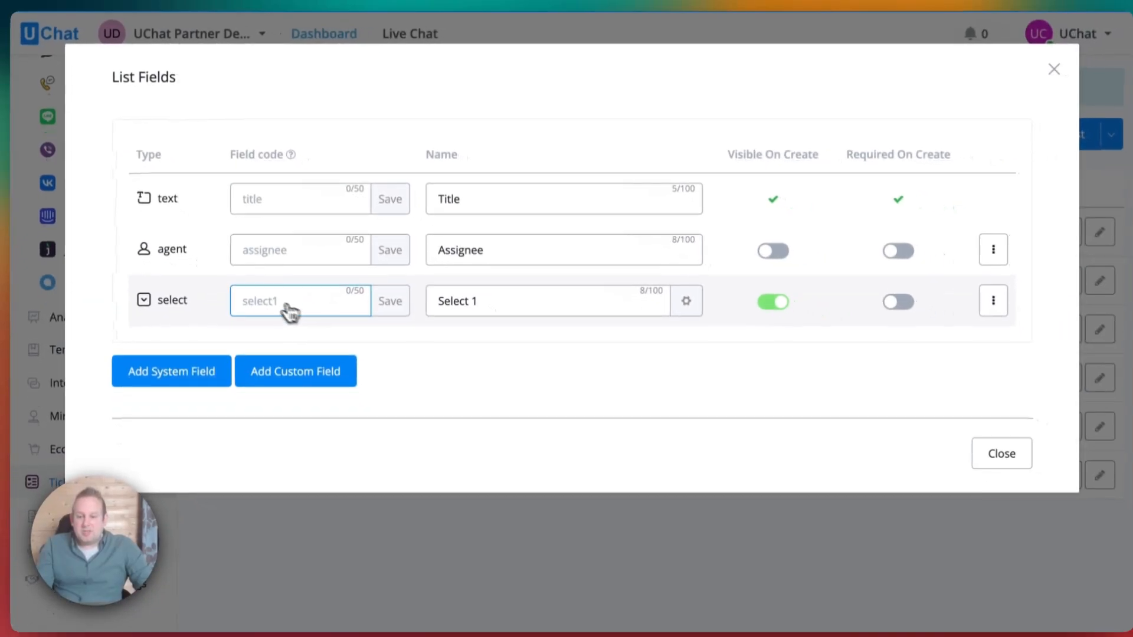
pyautogui.click(629, 414)
pyautogui.moveTo(540, 305); pyautogui.dragTo(472, 320)
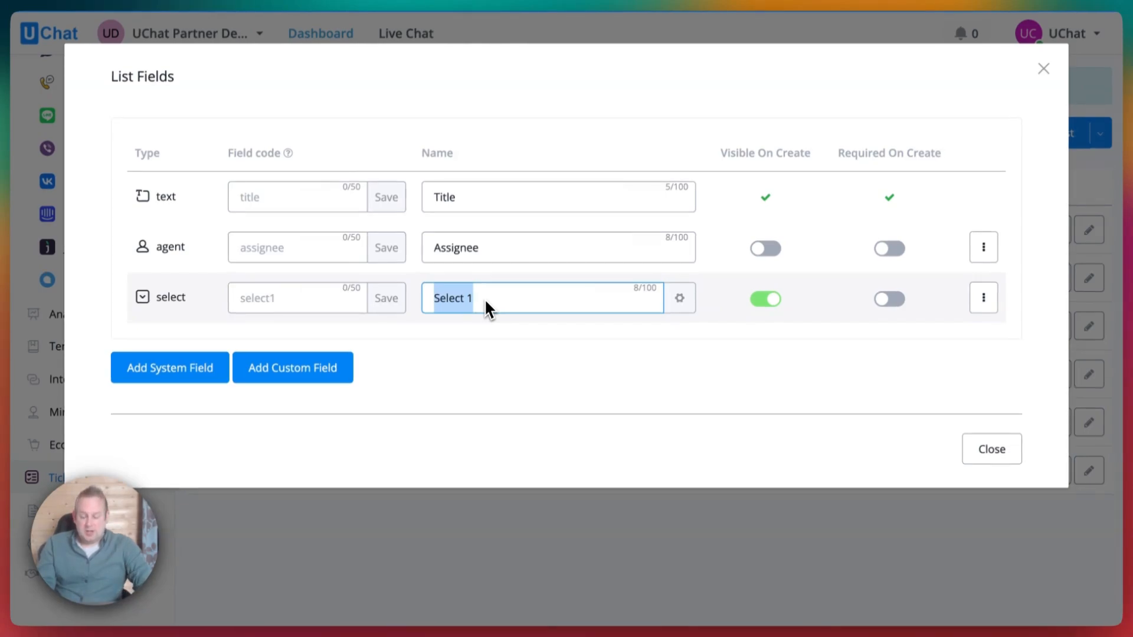
pyautogui.write('c')
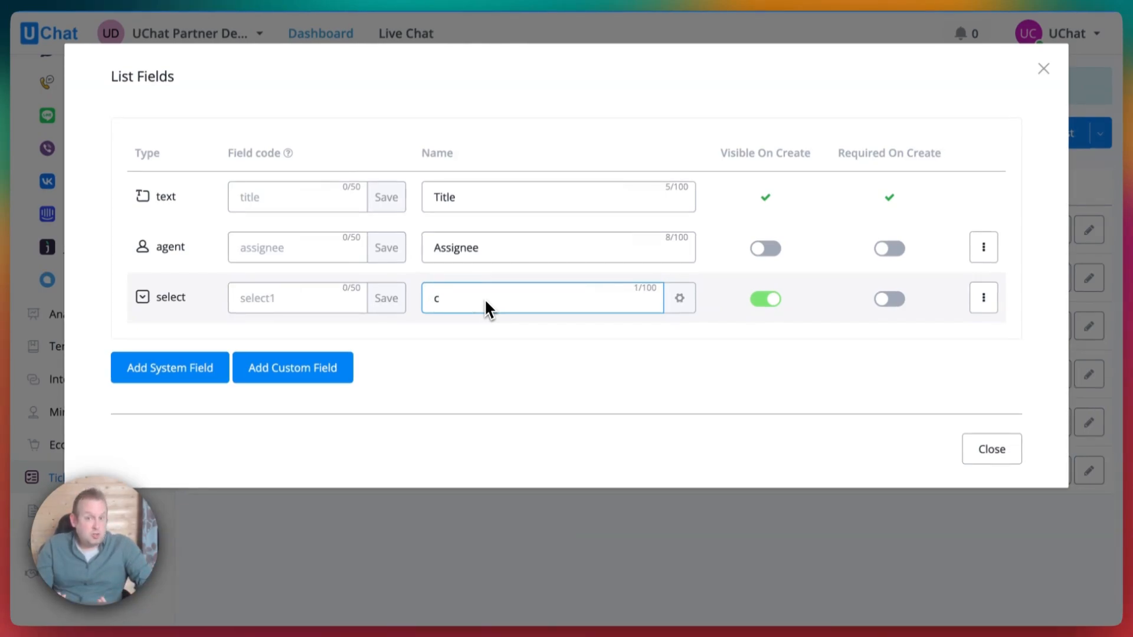
pyautogui.write('ar brand')
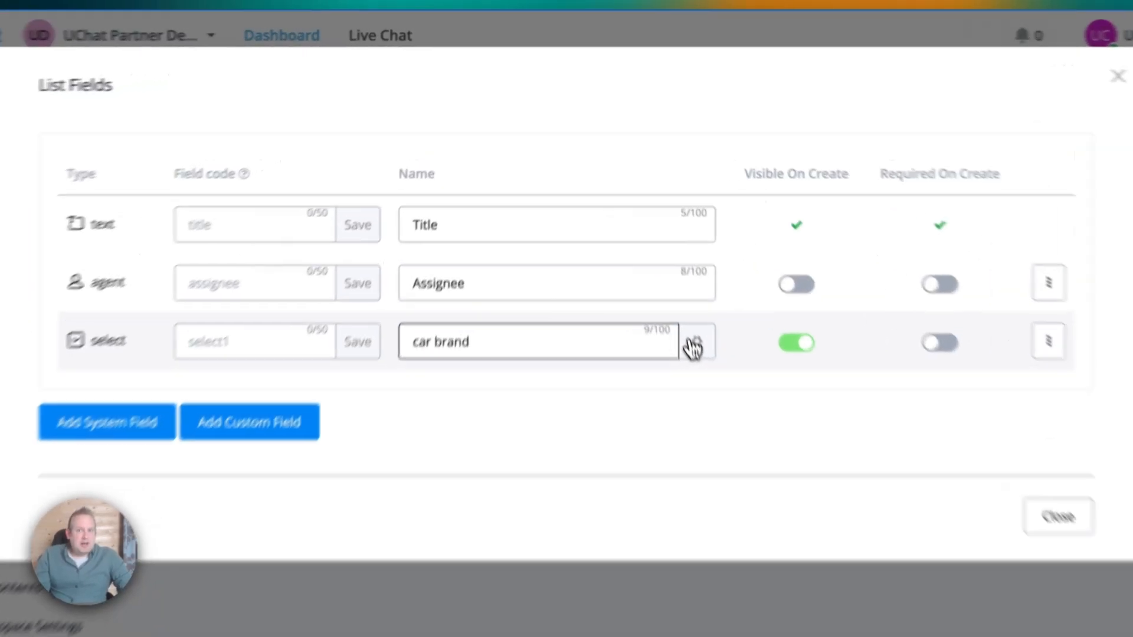
pyautogui.click(675, 300)
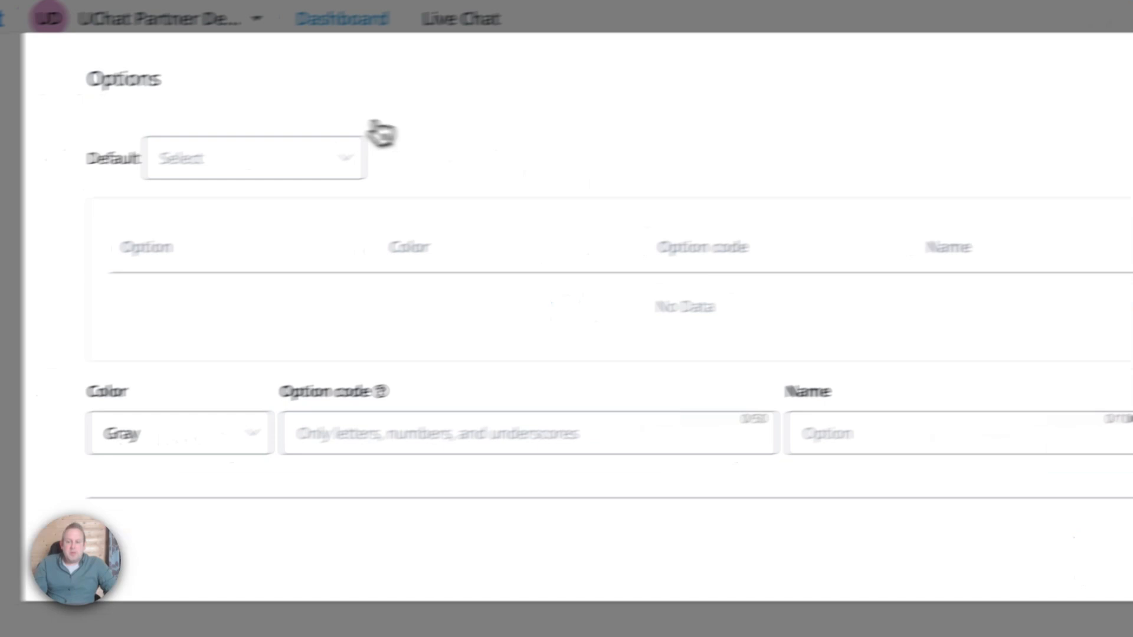
# Add the option Mercedes in Indigo.
pyautogui.click(235, 425)
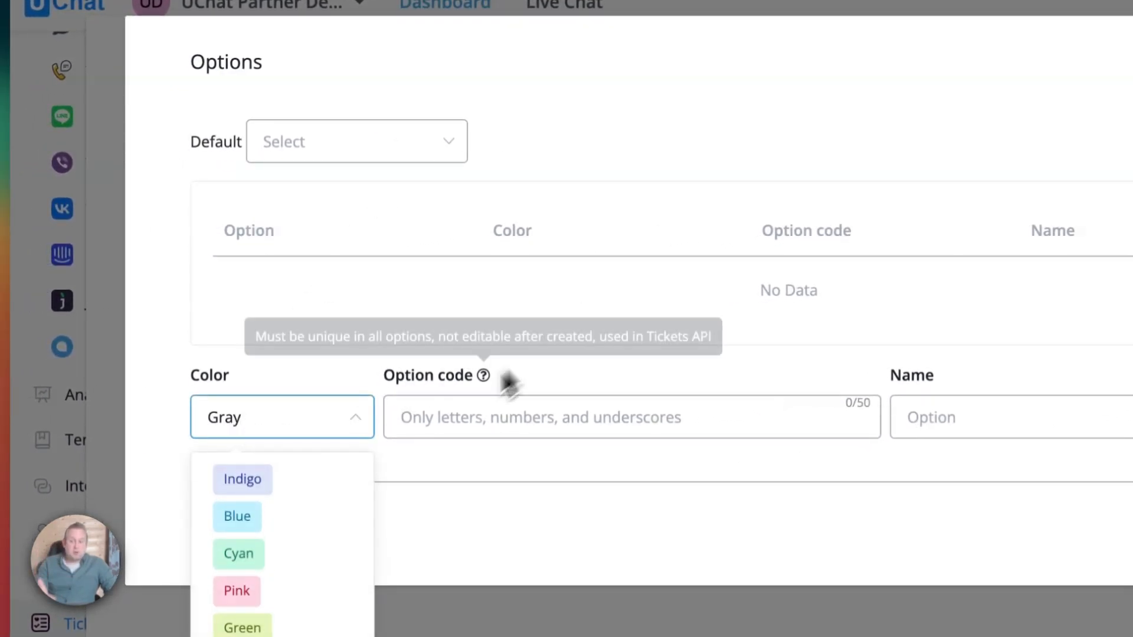
pyautogui.click(260, 480)
pyautogui.click(440, 423)
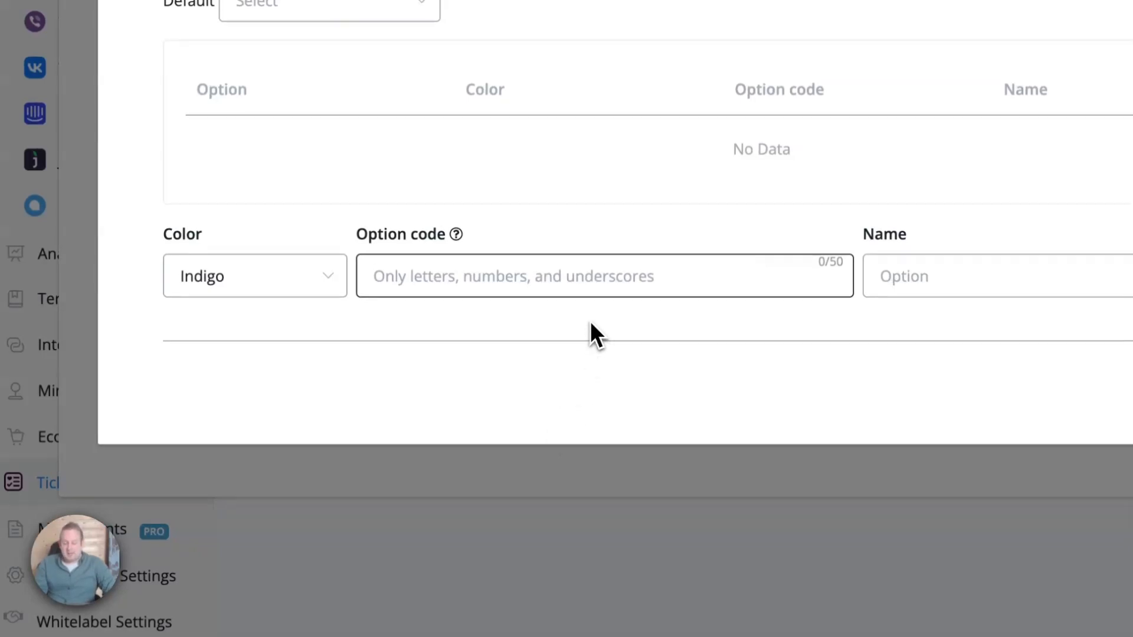
pyautogui.write('Mercedes')
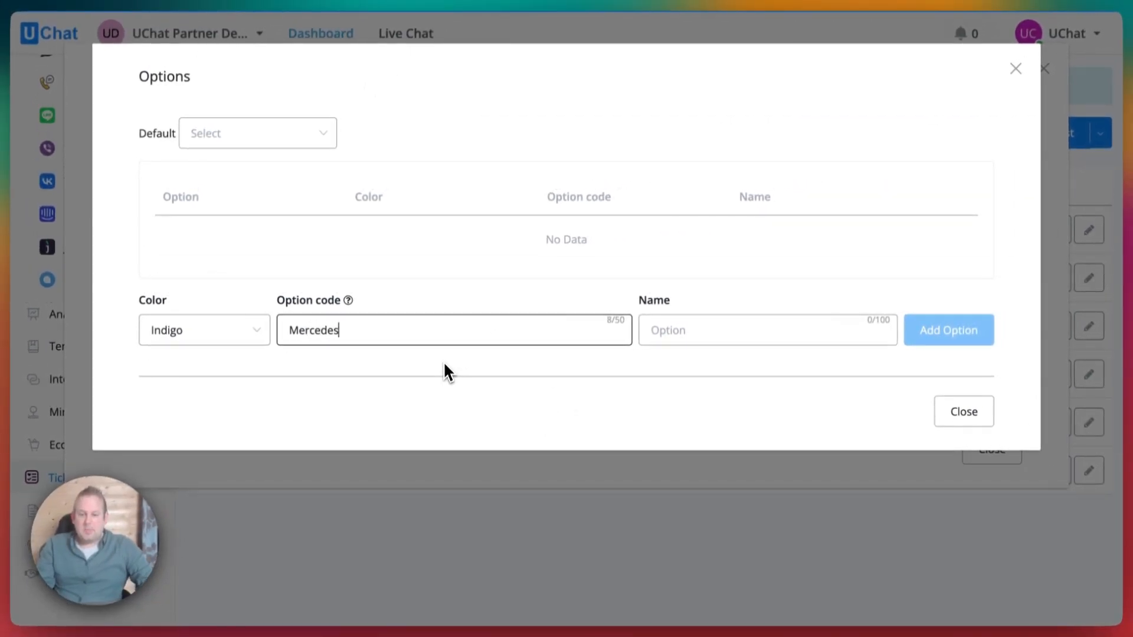
pyautogui.doubleClick(487, 323)
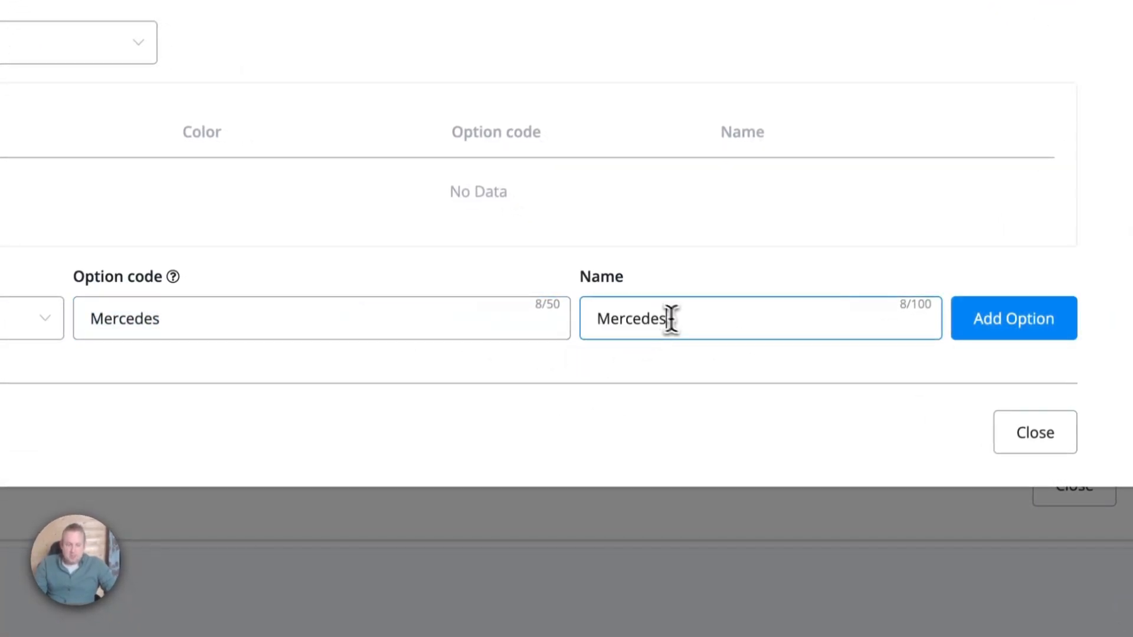
pyautogui.click(997, 331)
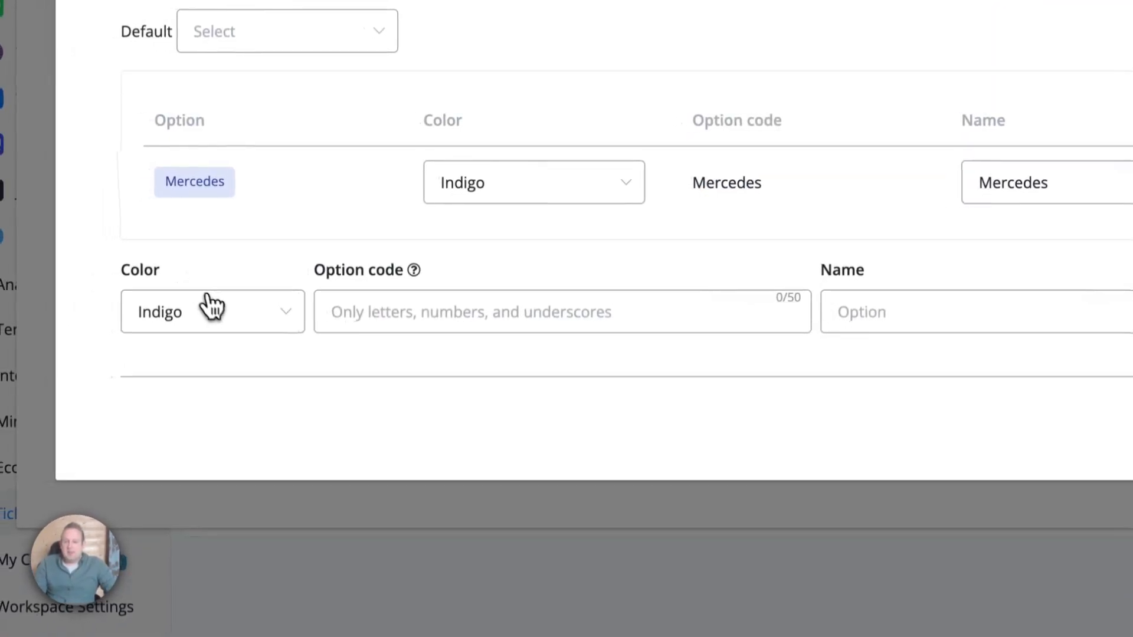
# Add the option Renault in Blue.
pyautogui.click(208, 300)
pyautogui.click(214, 412)
pyautogui.click(362, 324)
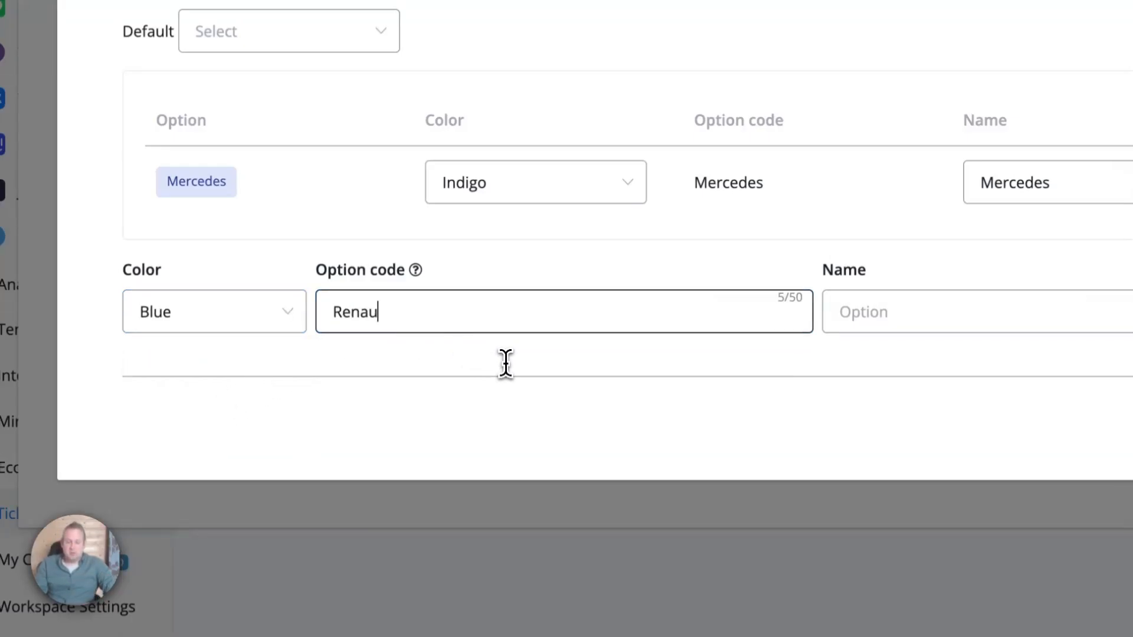
pyautogui.click(1006, 326)
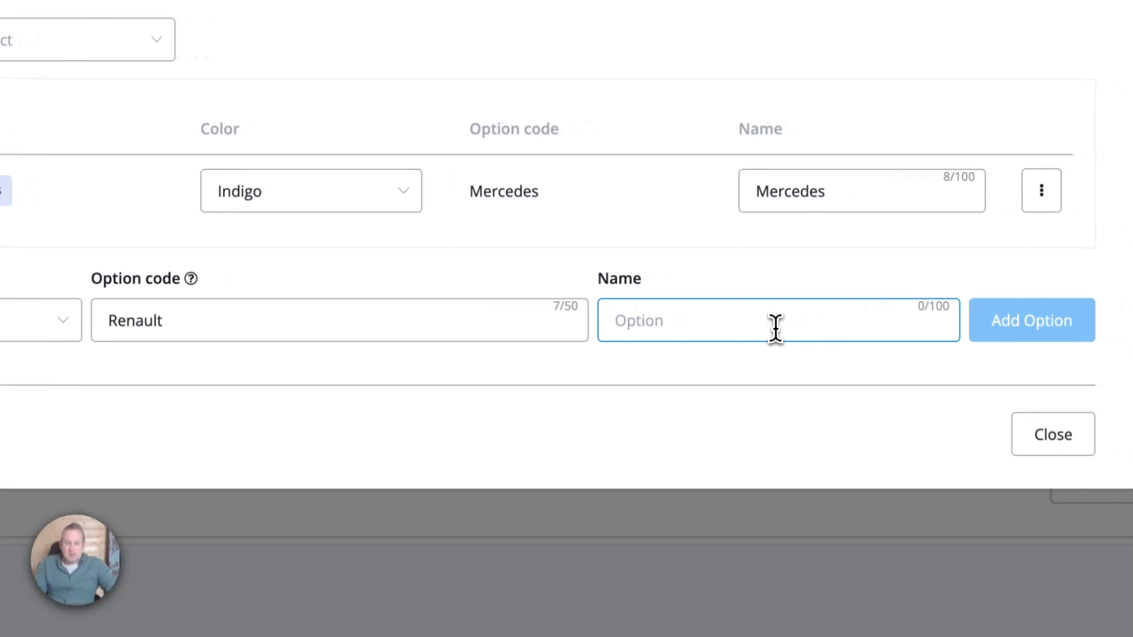
pyautogui.doubleClick(591, 304)
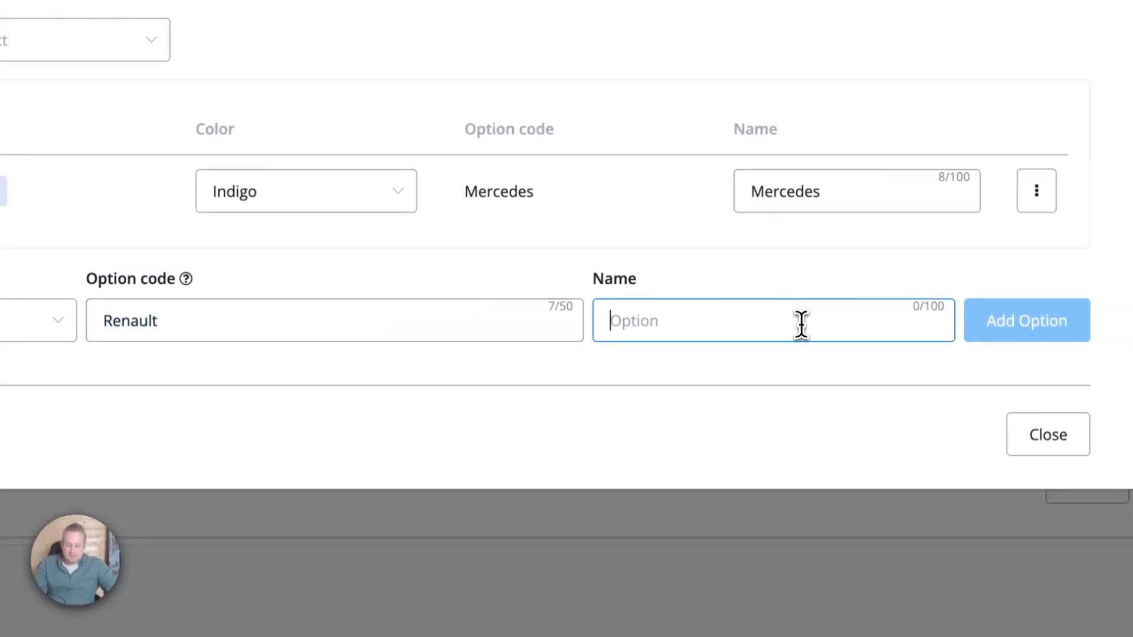
pyautogui.write('Renault')
pyautogui.click(1036, 338)
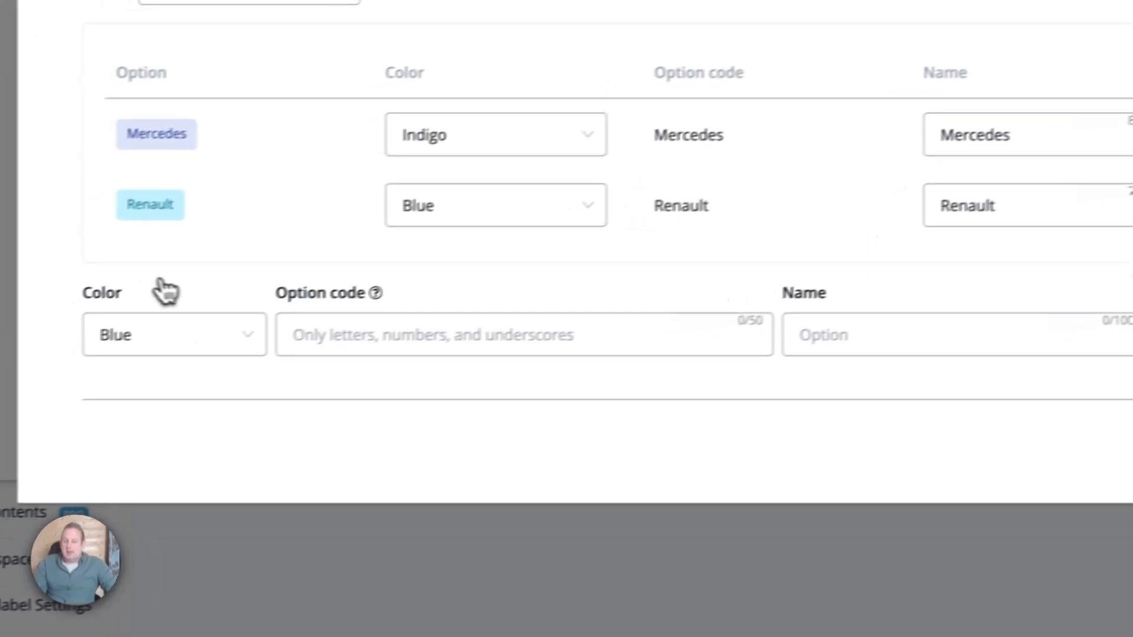
# Add the option Volvo in Green.
pyautogui.click(172, 334)
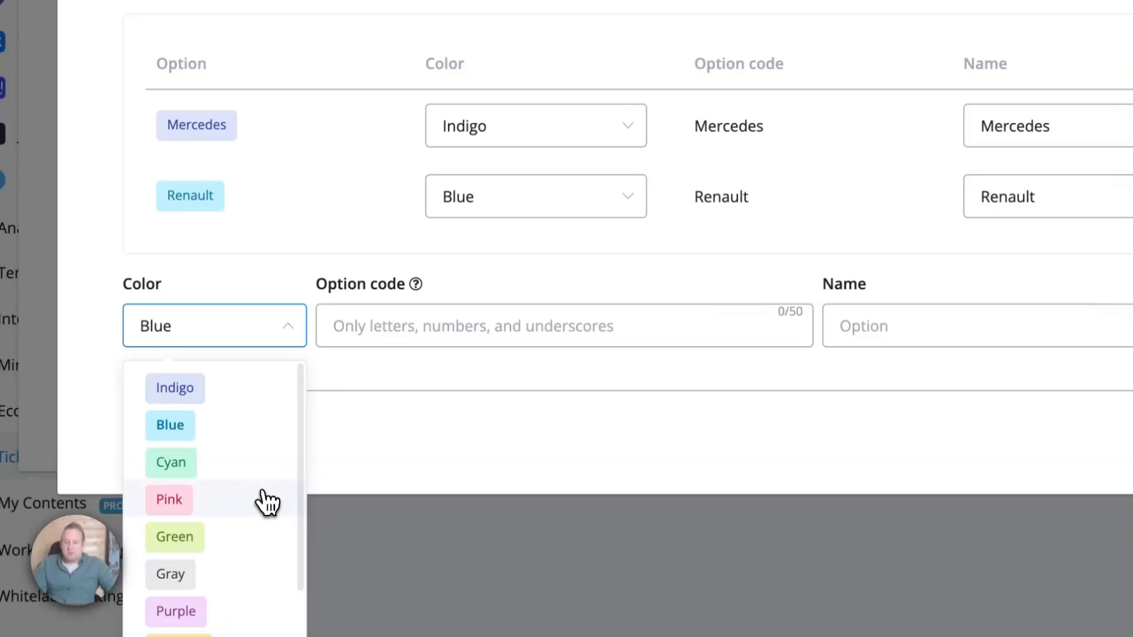
pyautogui.scroll(-1, 246, 441)
pyautogui.click(239, 475)
pyautogui.click(556, 340)
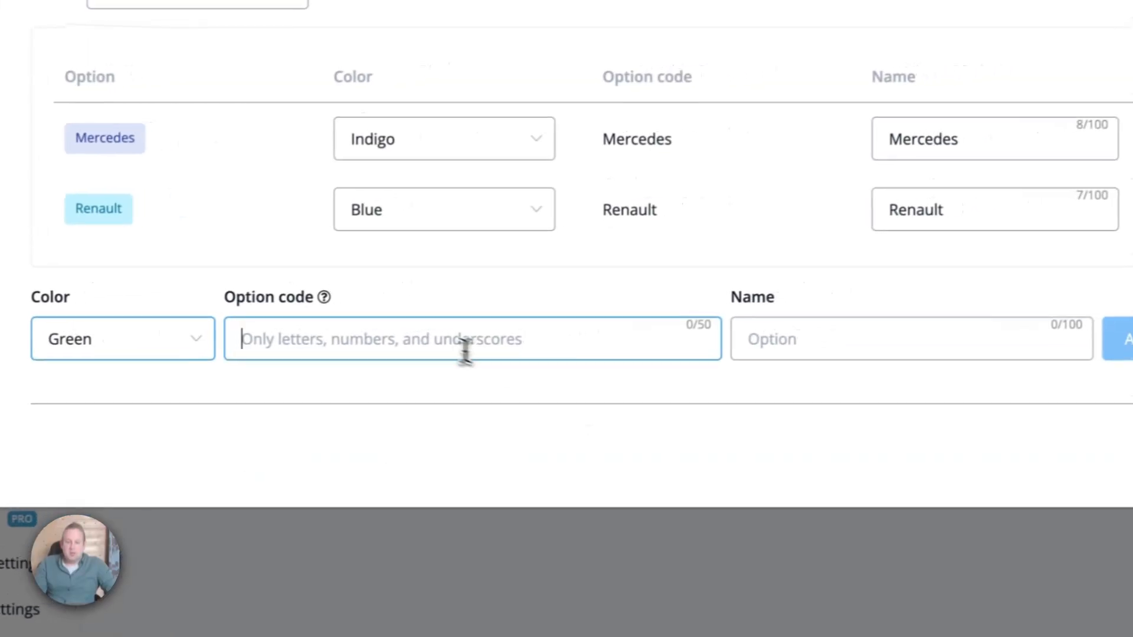
pyautogui.write('Volvoe')
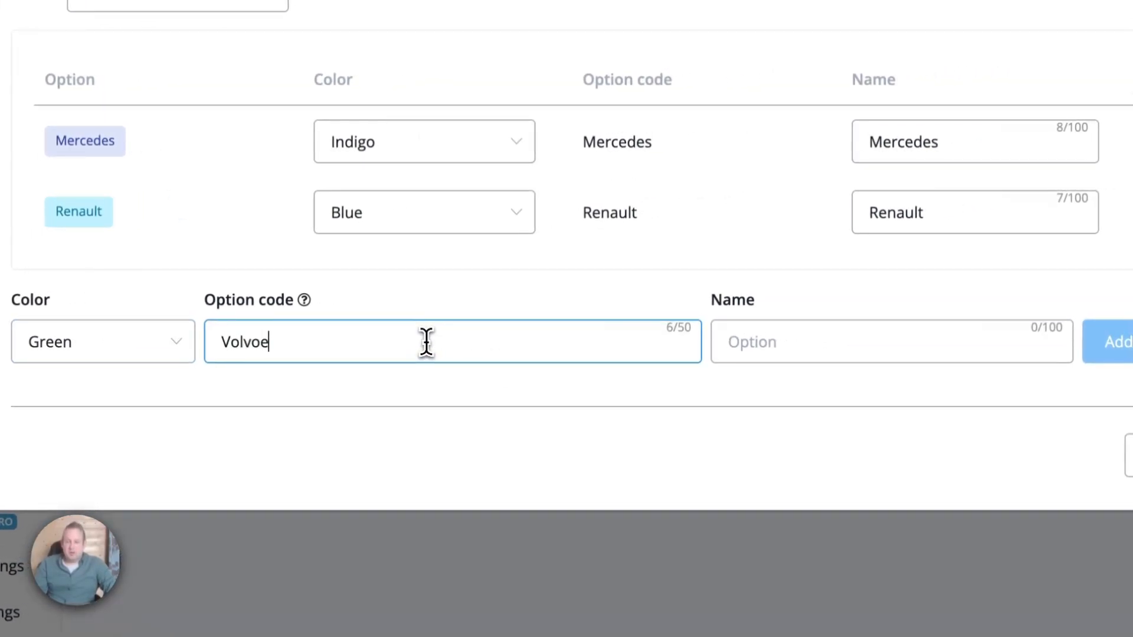
pyautogui.press('BackSpace')
pyautogui.press('Tab')
pyautogui.write('Vol')
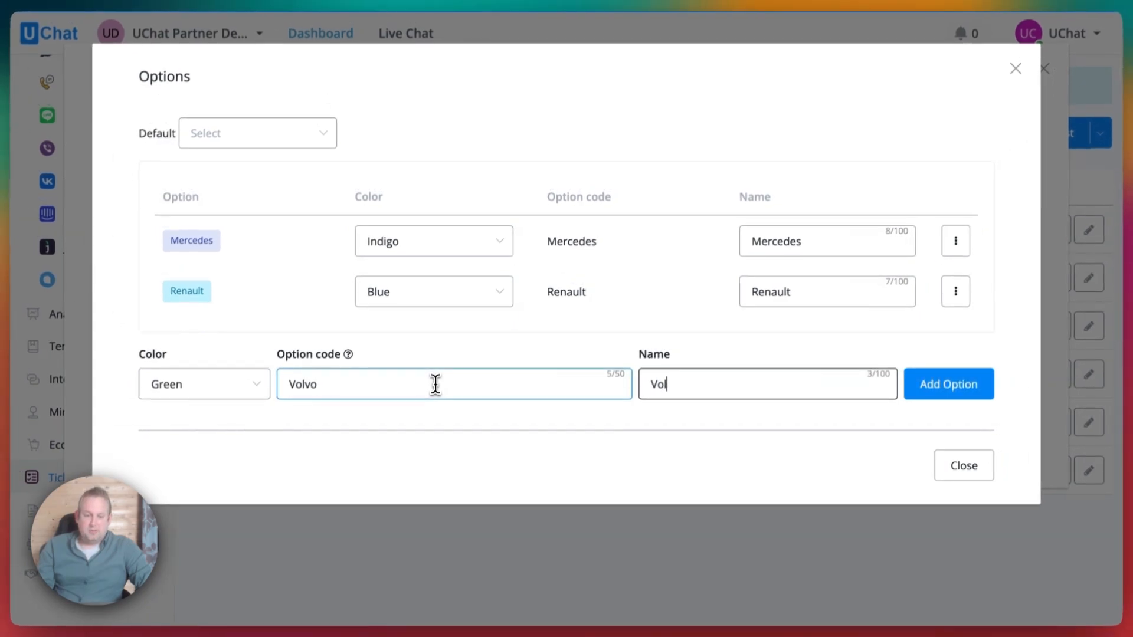
pyautogui.click(938, 386)
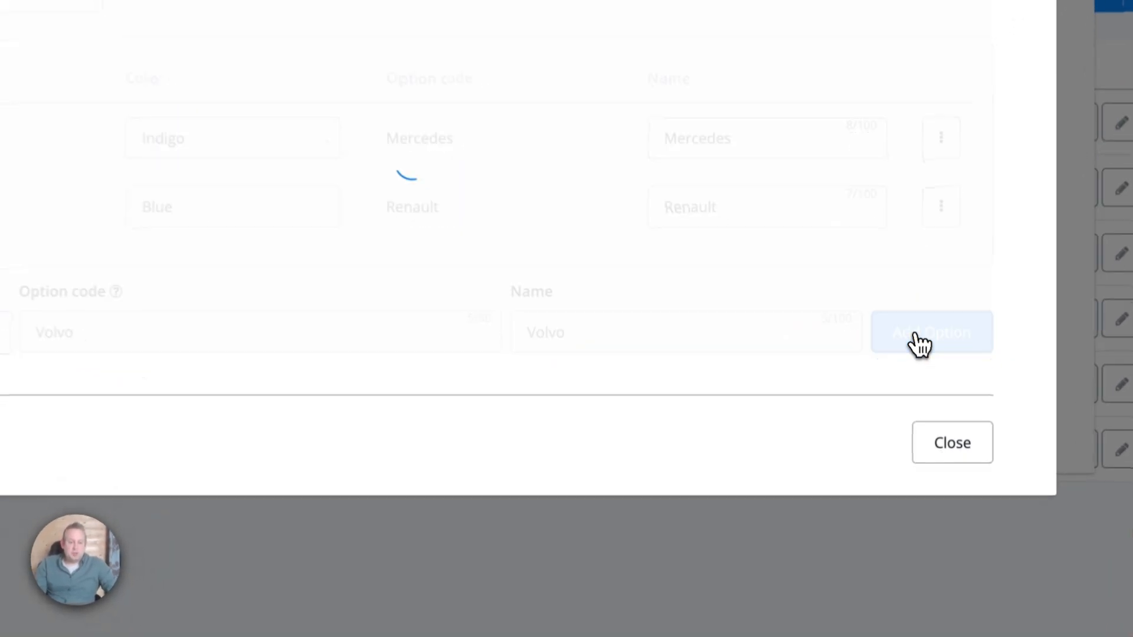
# Close the options window and reopen it to confirm the three brands appear.
pyautogui.click(964, 497)
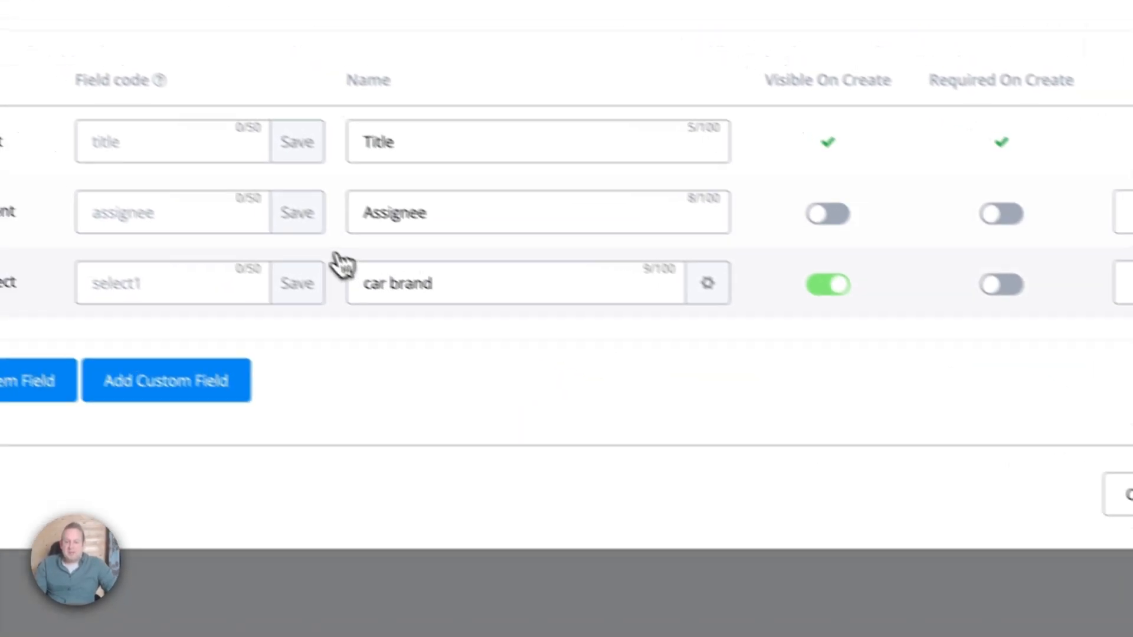
pyautogui.click(270, 303)
pyautogui.click(477, 309)
pyautogui.click(757, 307)
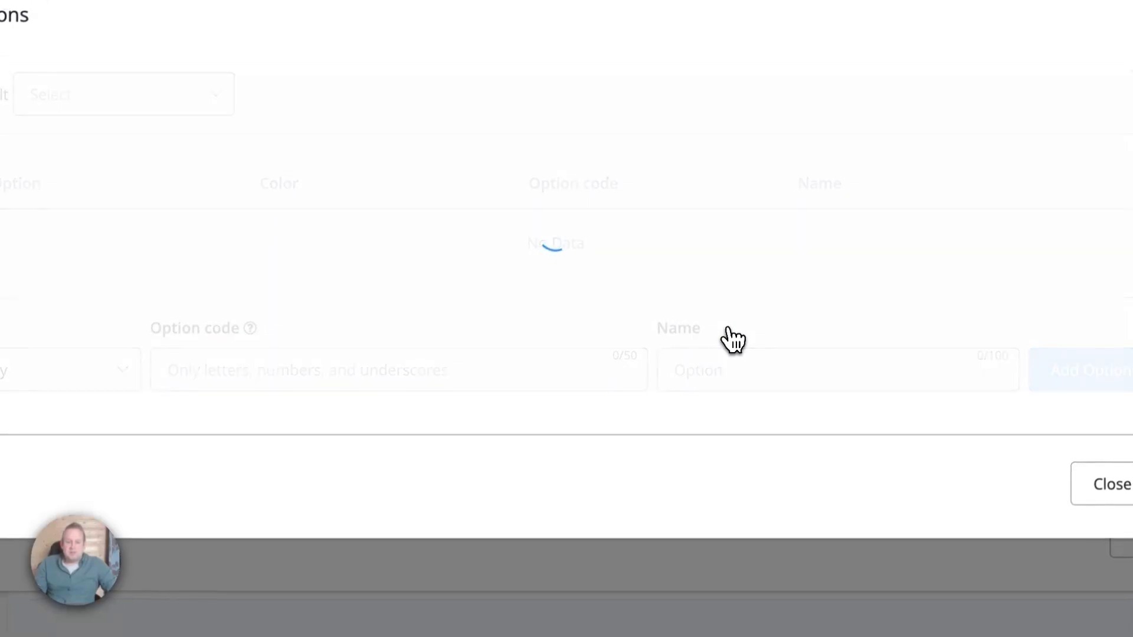
pyautogui.click(304, 171)
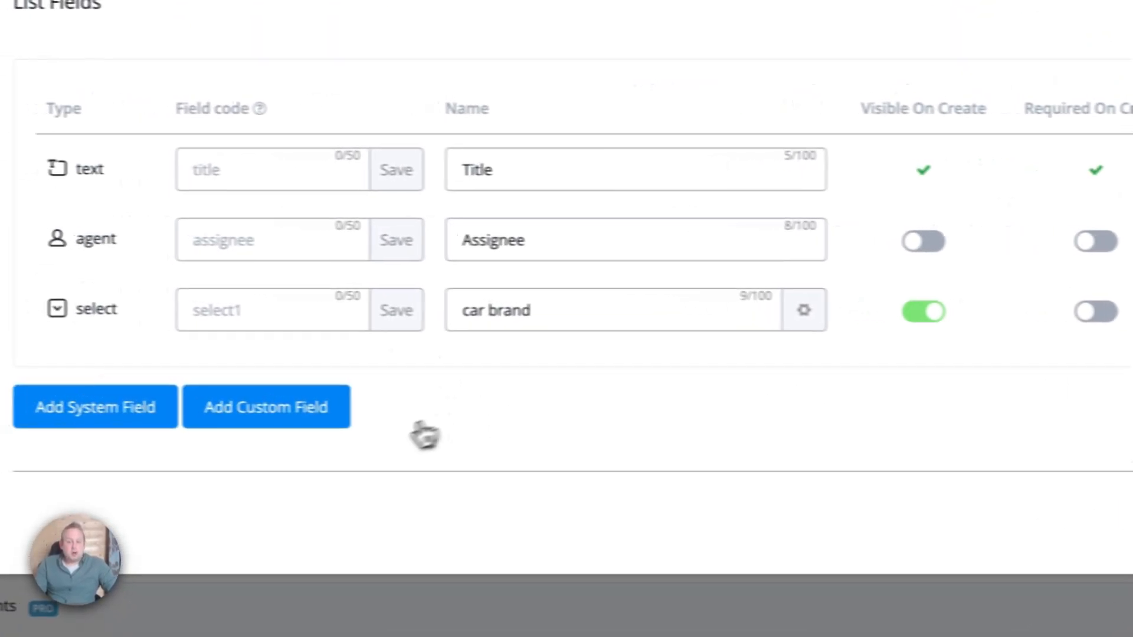
pyautogui.click(348, 416)
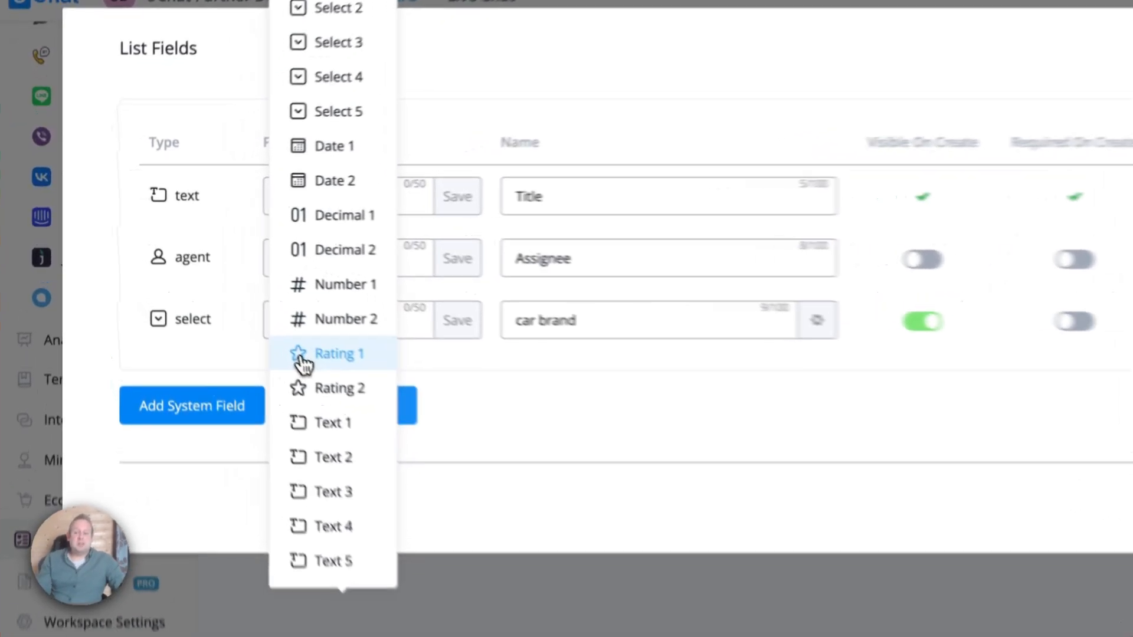
# Add a Rating 1 field and set its quantity to 3 icons.
pyautogui.click(260, 327)
pyautogui.click(882, 399)
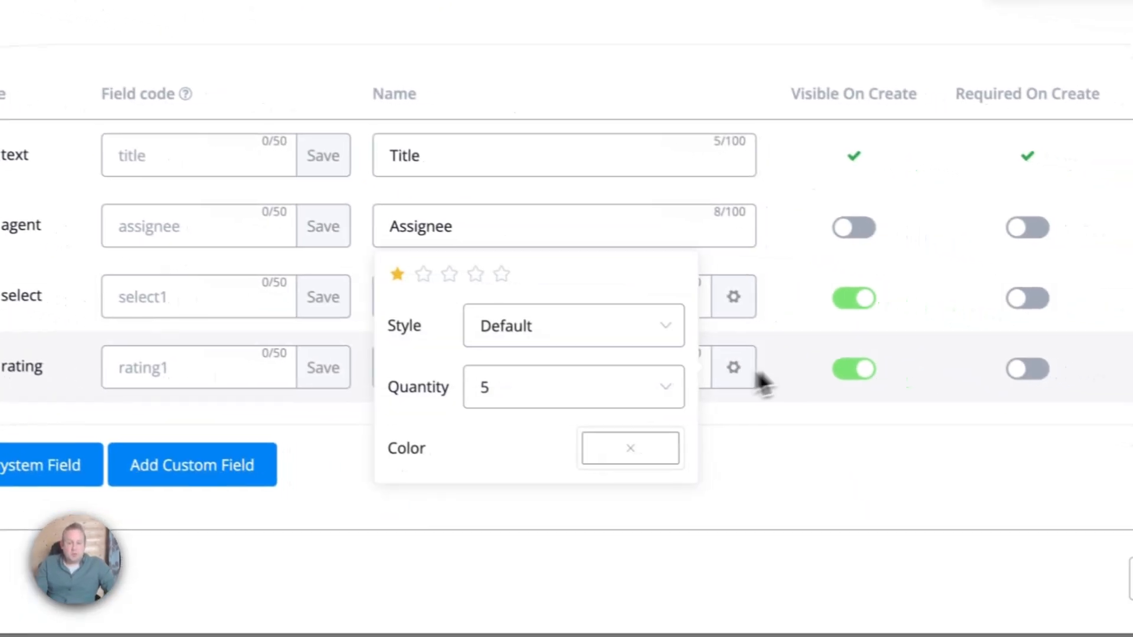
pyautogui.click(674, 359)
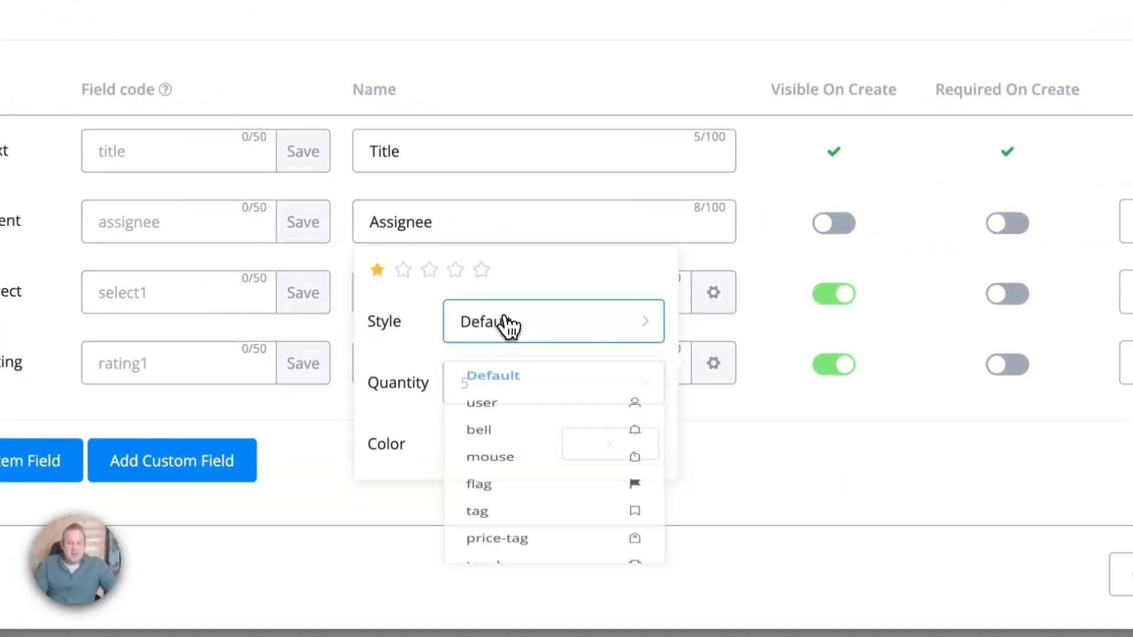
pyautogui.click(511, 328)
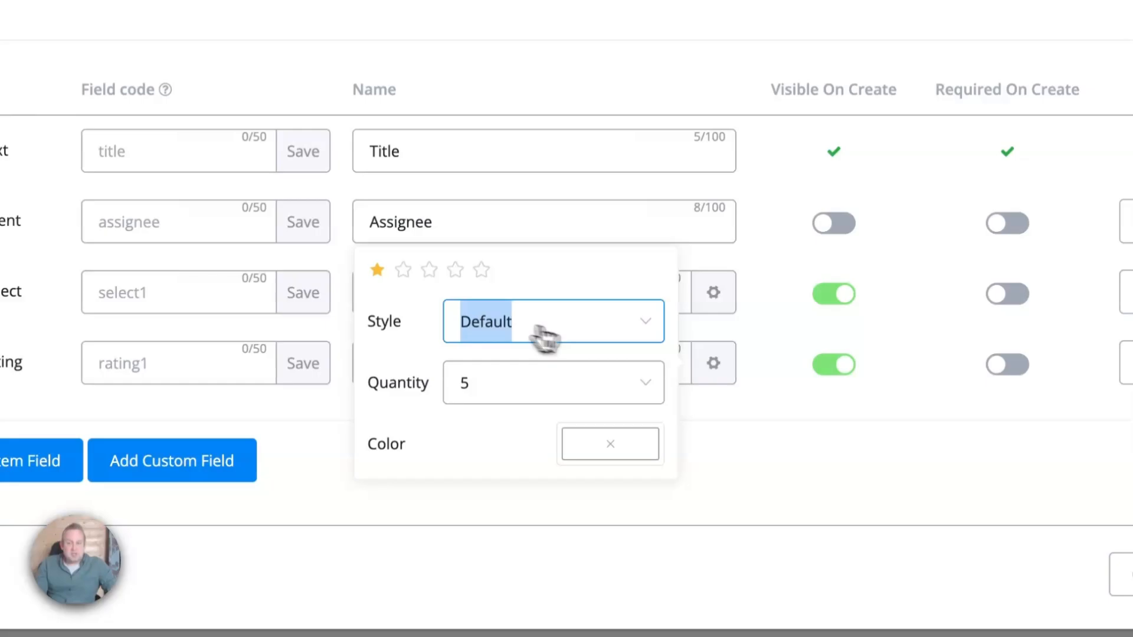
pyautogui.click(403, 271)
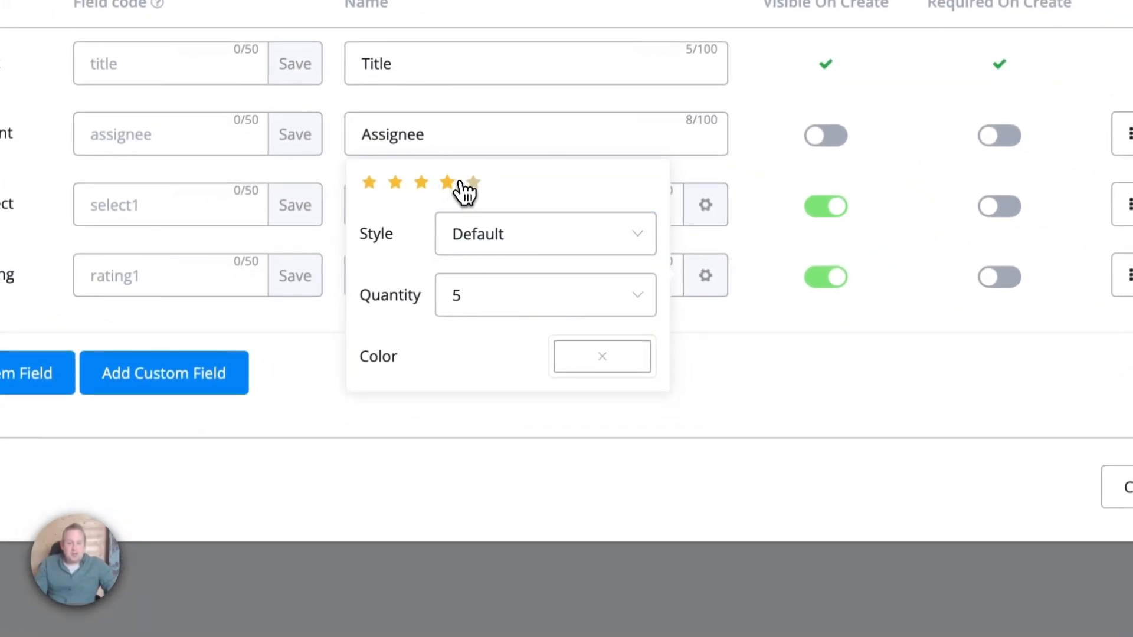
pyautogui.click(472, 295)
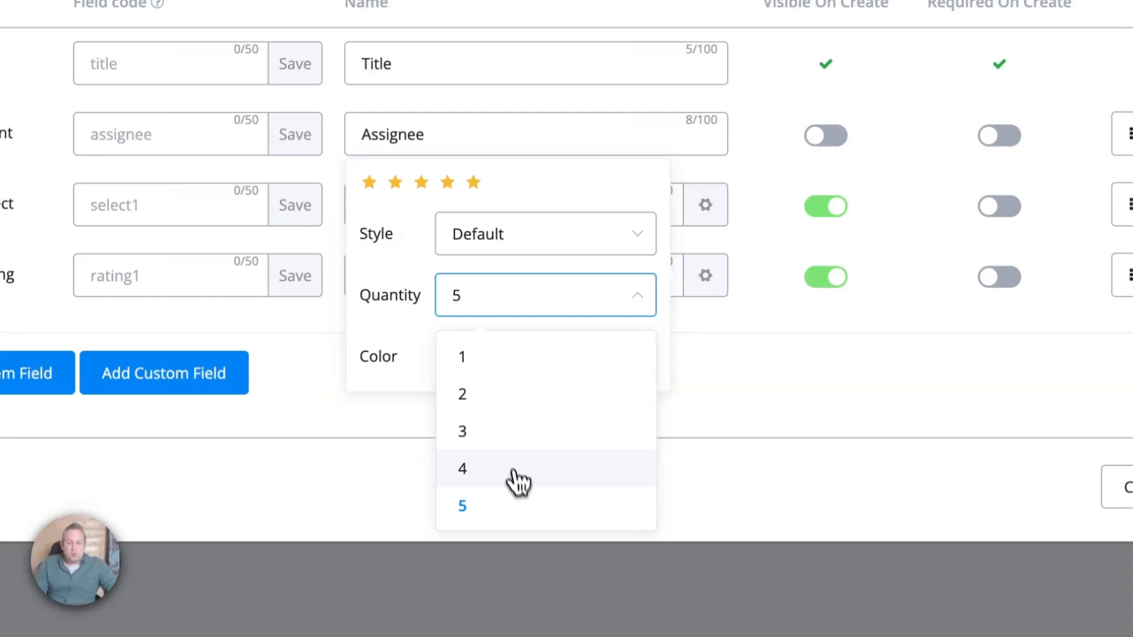
pyautogui.click(516, 431)
# Set the rating icon colour to red.
pyautogui.click(584, 355)
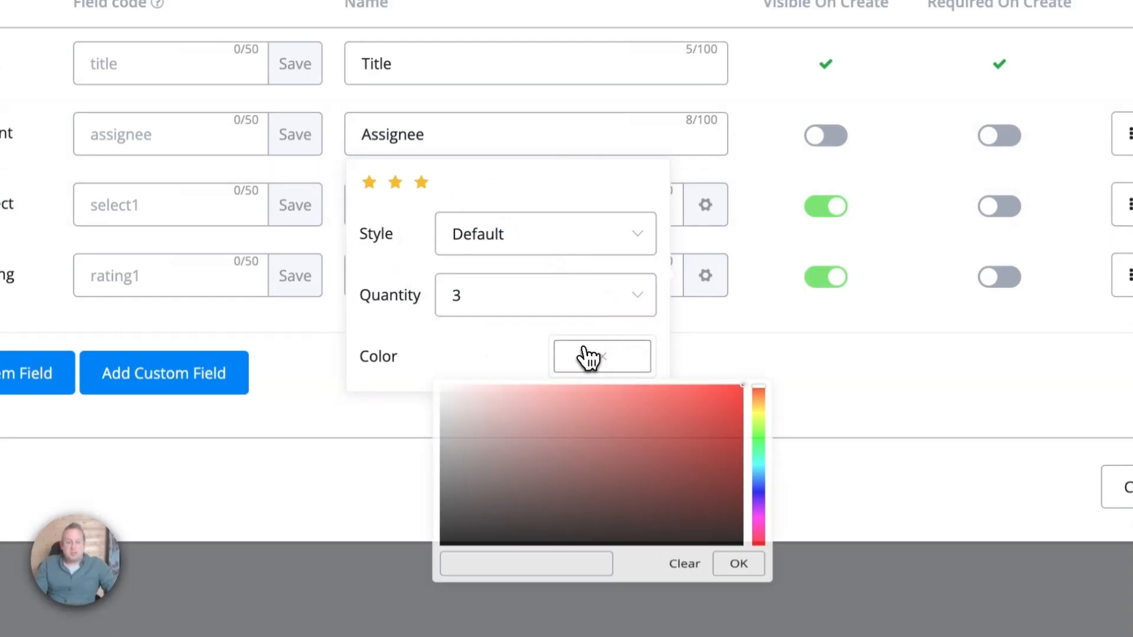
pyautogui.moveTo(564, 379)
pyautogui.mouseDown()
pyautogui.moveTo(490, 400)
pyautogui.moveTo(602, 382)
pyautogui.moveTo(773, 479)
pyautogui.mouseUp()
pyautogui.moveTo(706, 389); pyautogui.dragTo(662, 383)
pyautogui.click(739, 605)
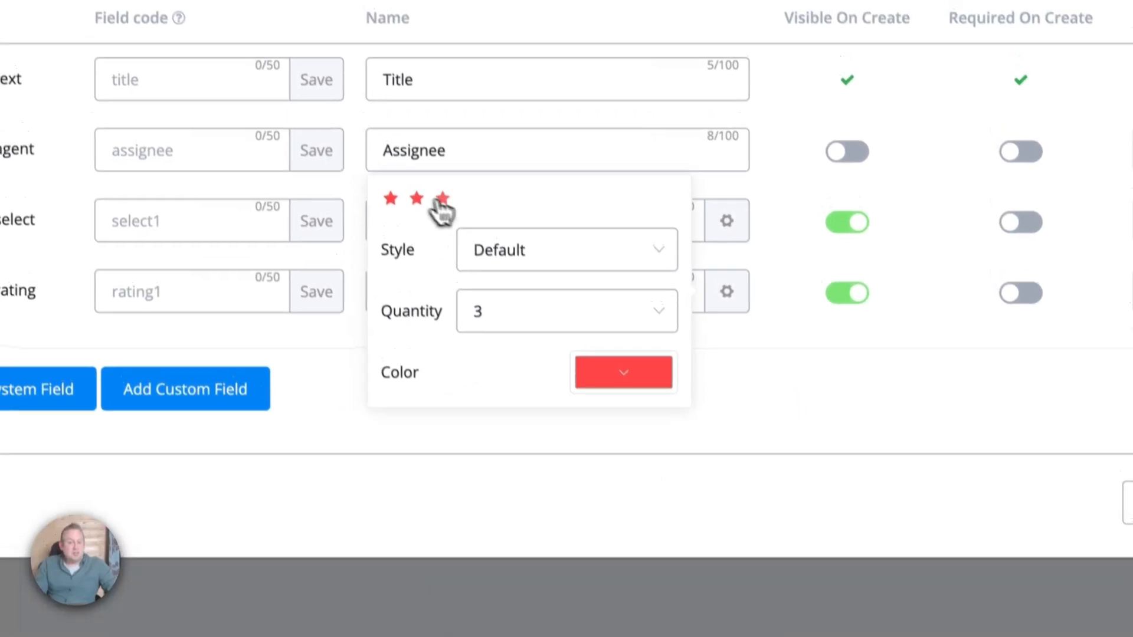
# Try the user, bell and mouse icon styles, settling on tags.
pyautogui.click(496, 233)
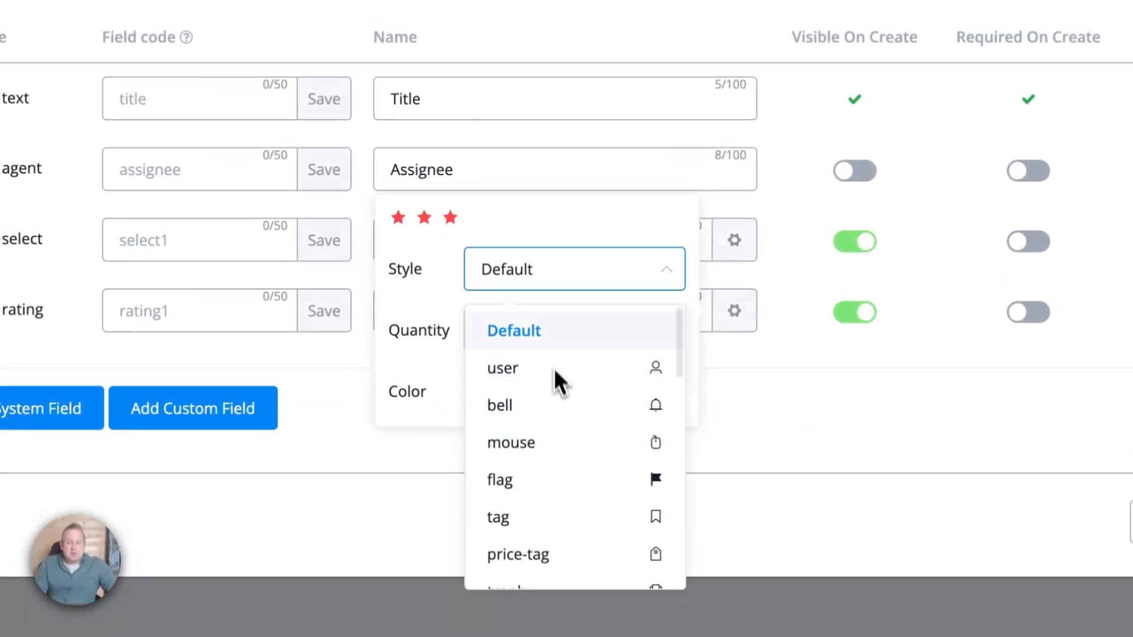
pyautogui.click(531, 368)
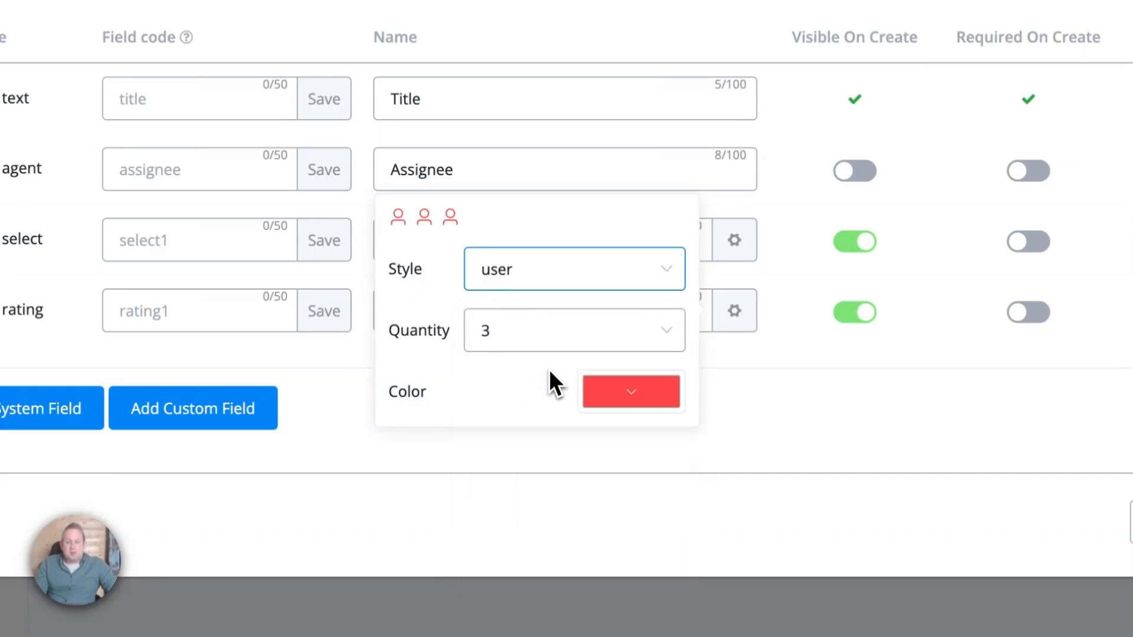
pyautogui.click(538, 278)
pyautogui.click(539, 405)
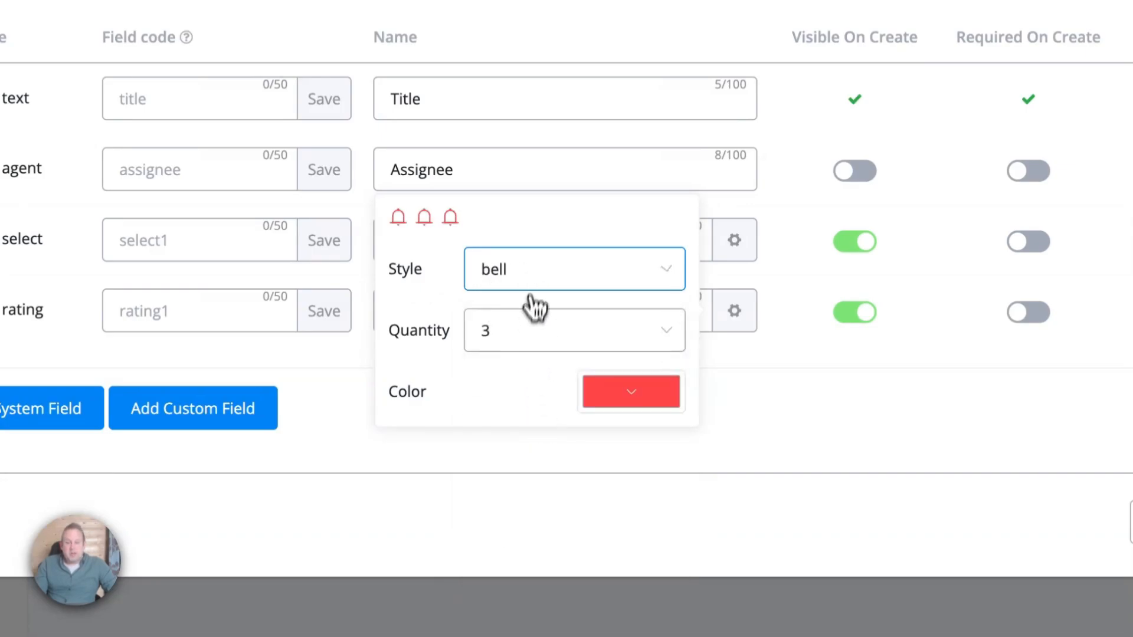
pyautogui.click(534, 270)
pyautogui.click(536, 448)
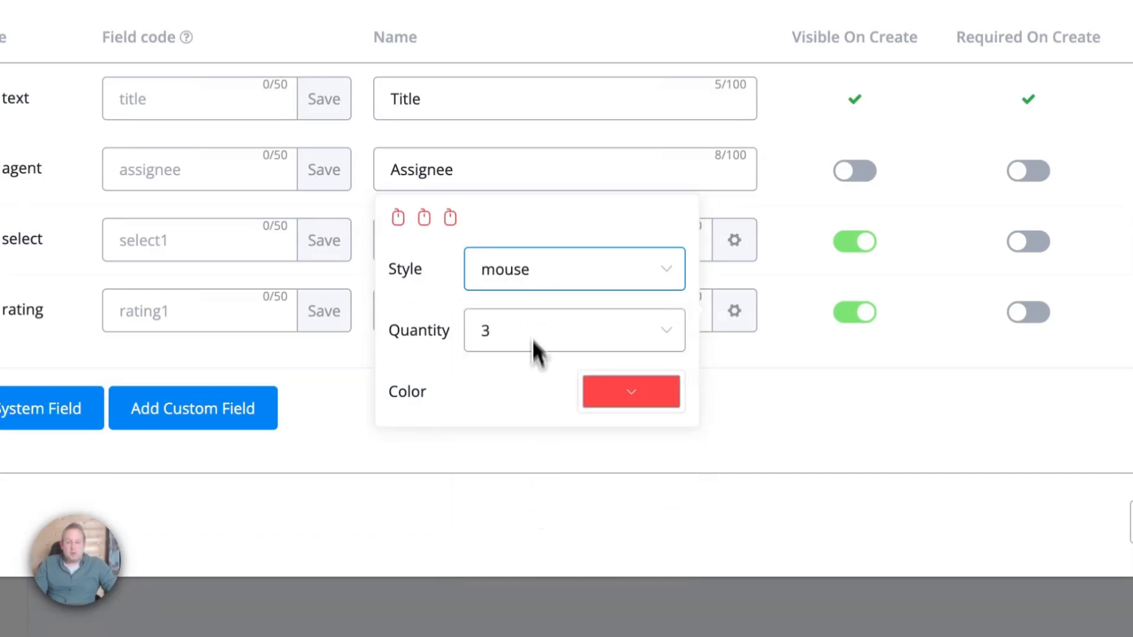
pyautogui.click(534, 277)
pyautogui.click(539, 513)
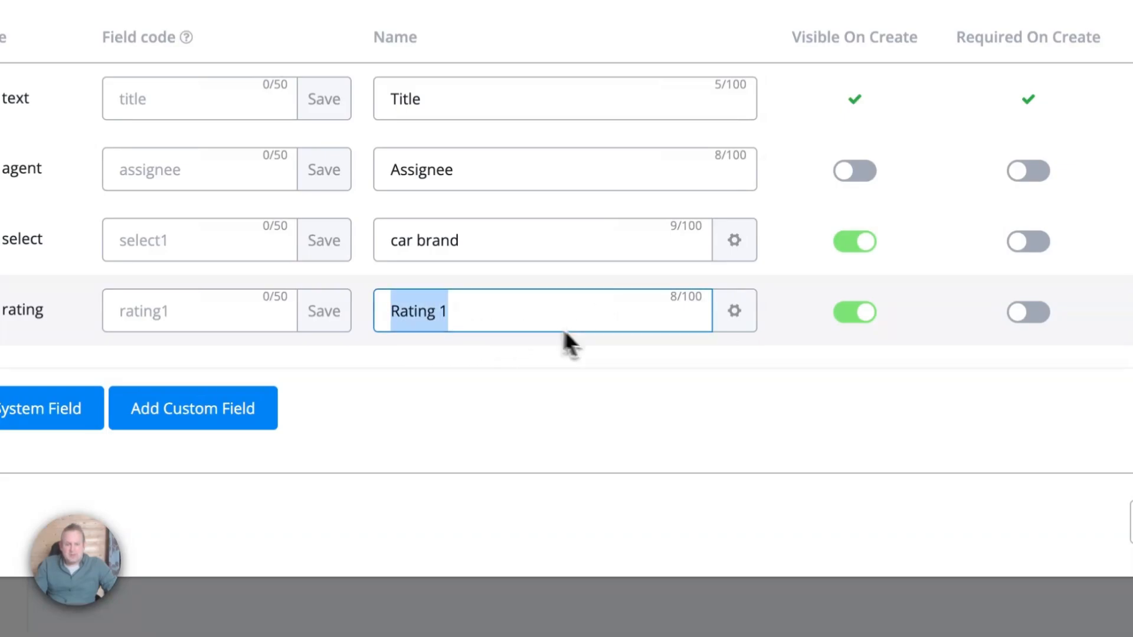
# Move Rating 1 above car brand and close the List Fields dialog.
pyautogui.click(975, 311)
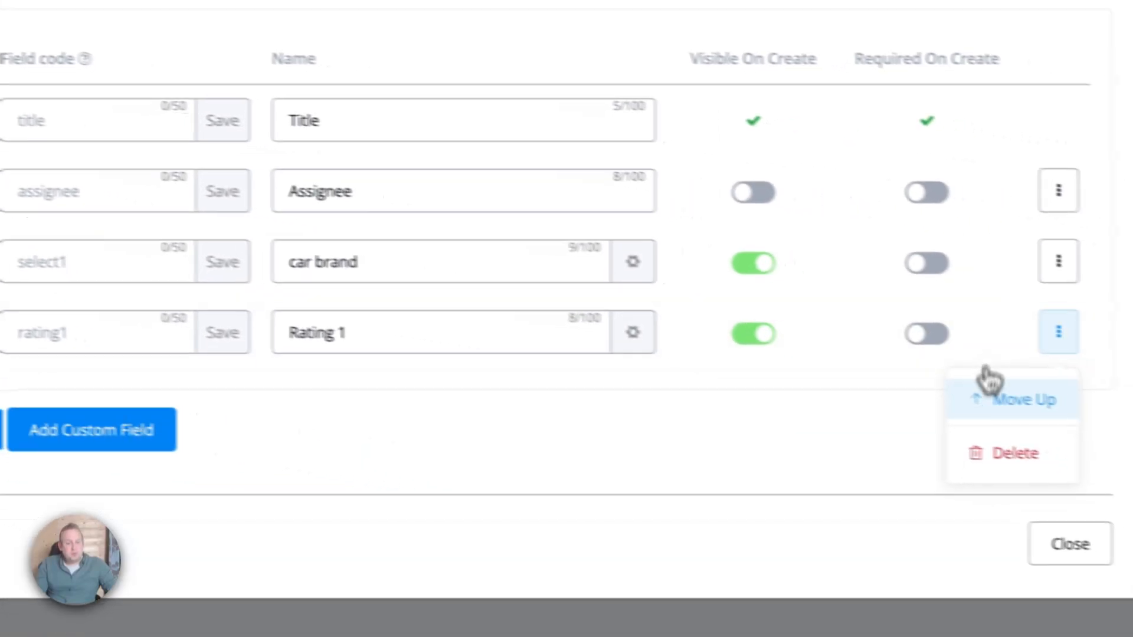
pyautogui.click(1024, 398)
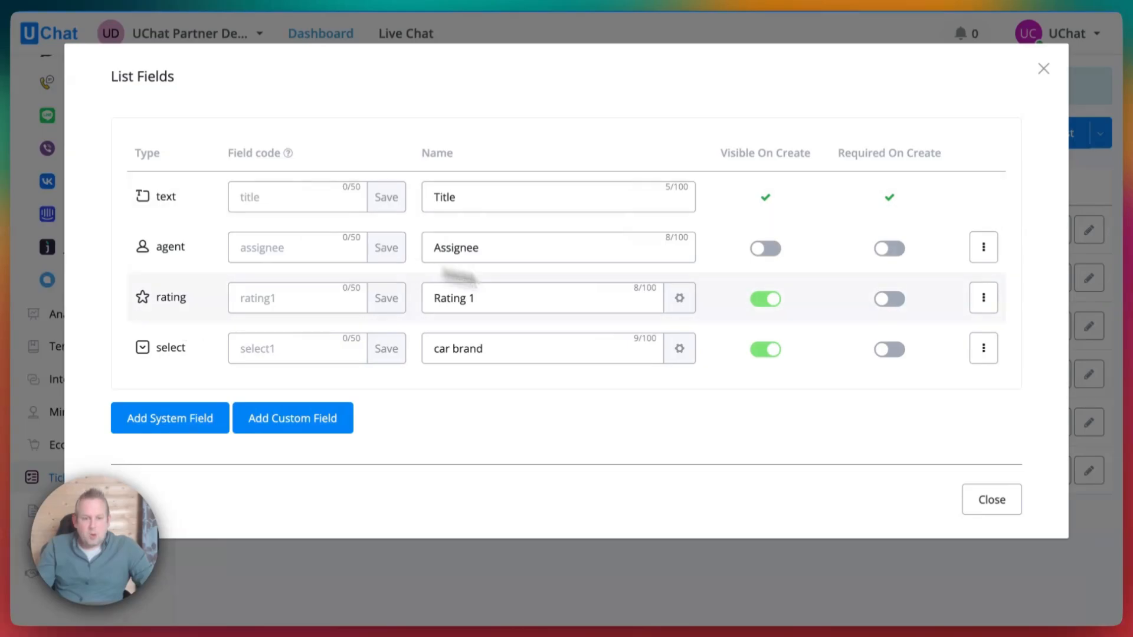
pyautogui.click(991, 499)
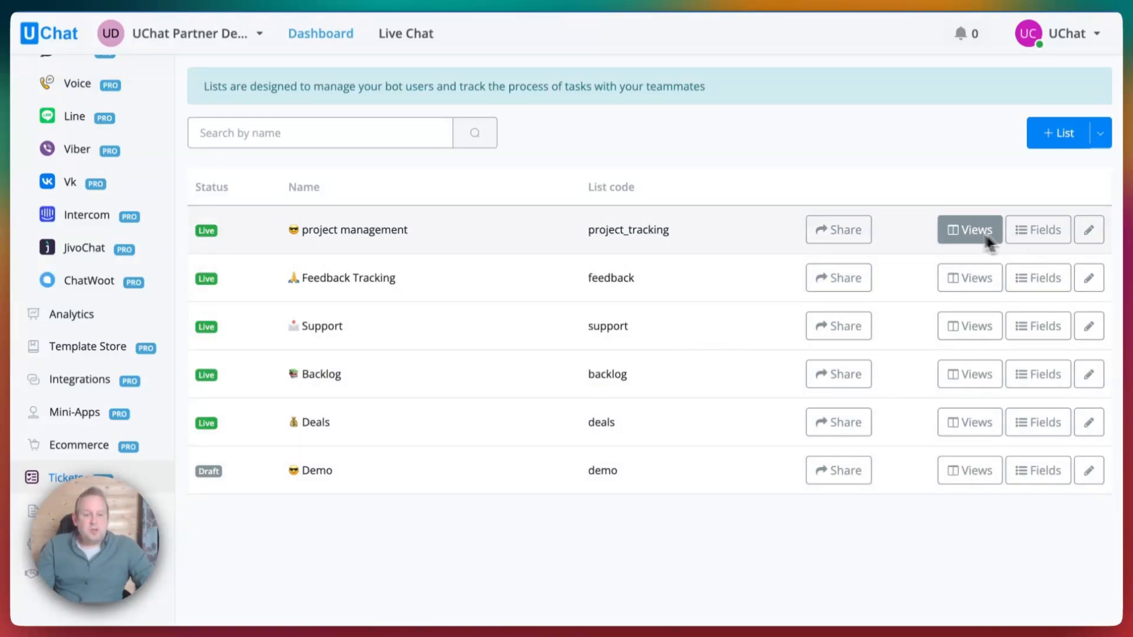
pyautogui.click(963, 234)
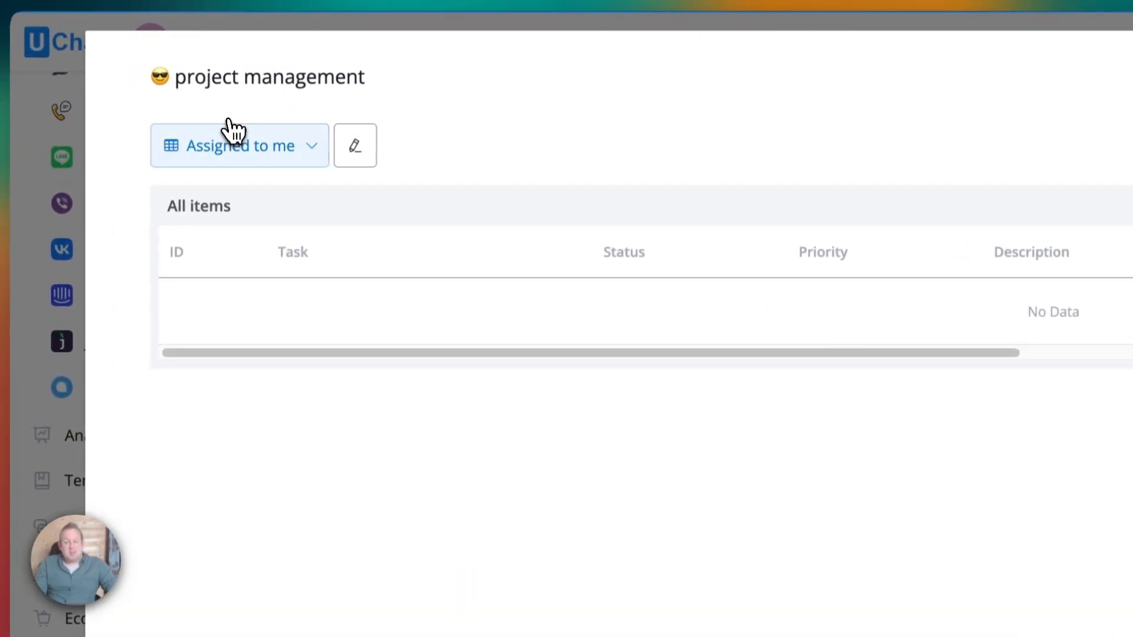
pyautogui.click(233, 145)
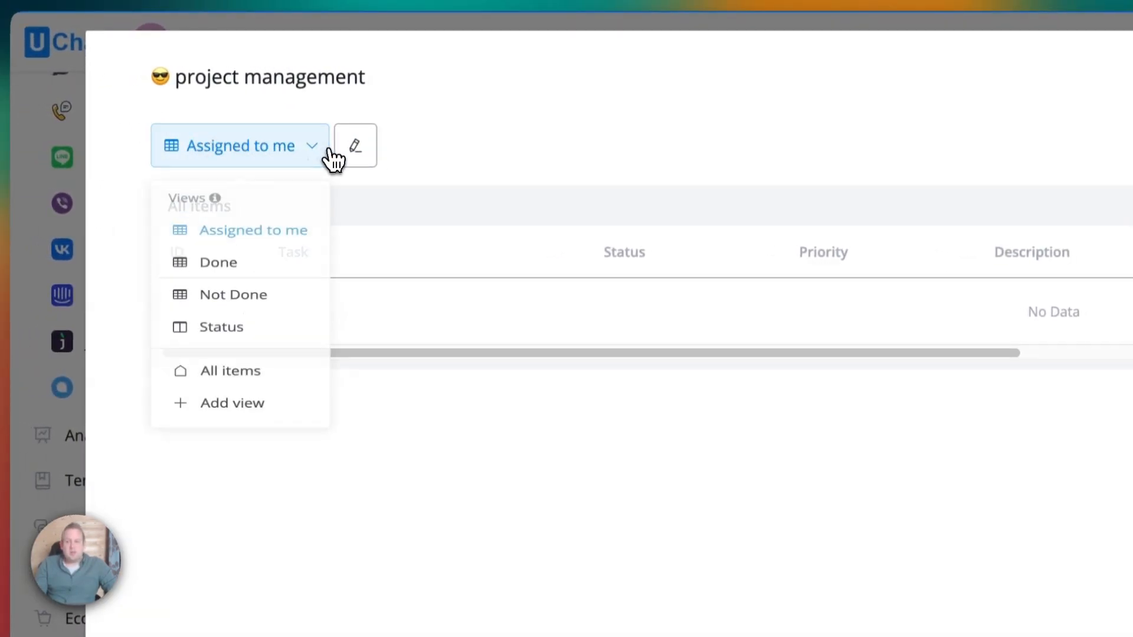
pyautogui.click(355, 145)
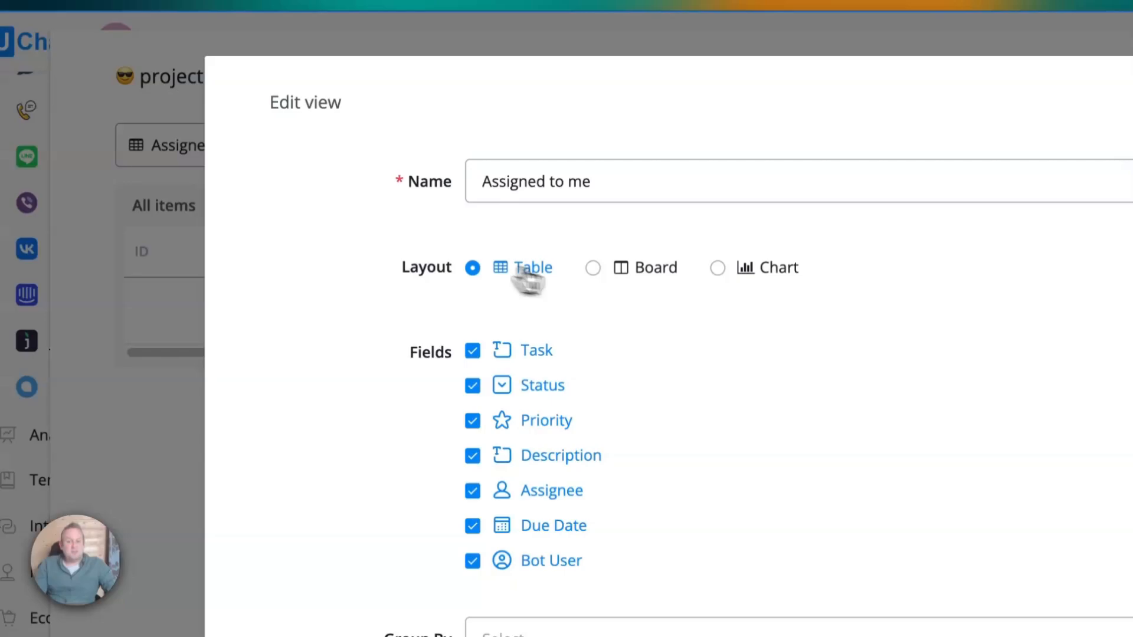
pyautogui.click(625, 275)
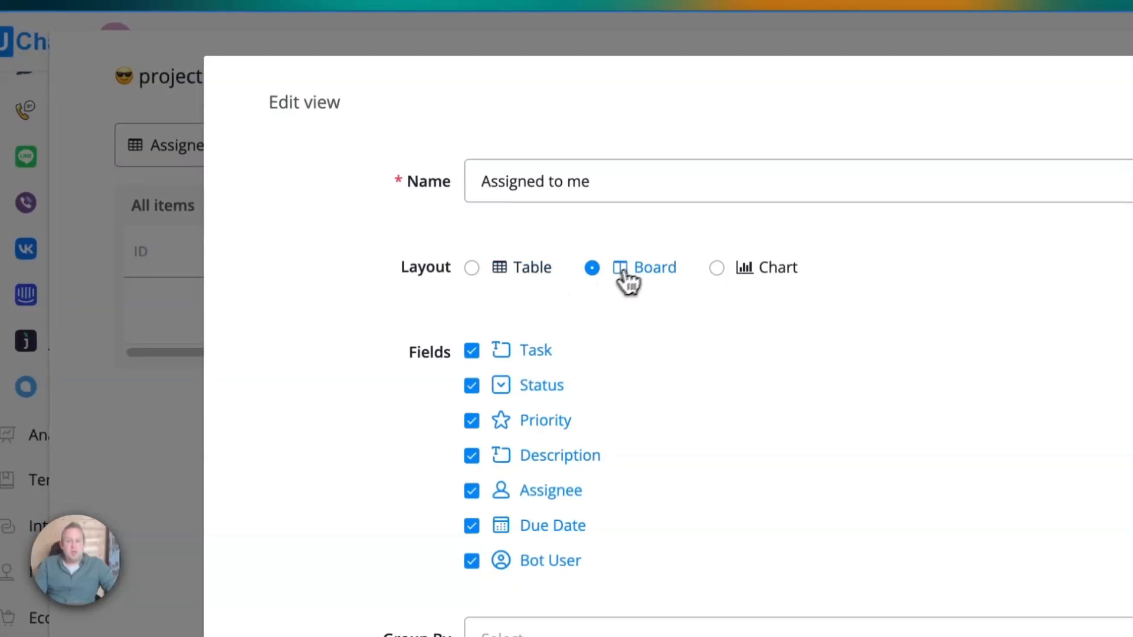
pyautogui.click(755, 273)
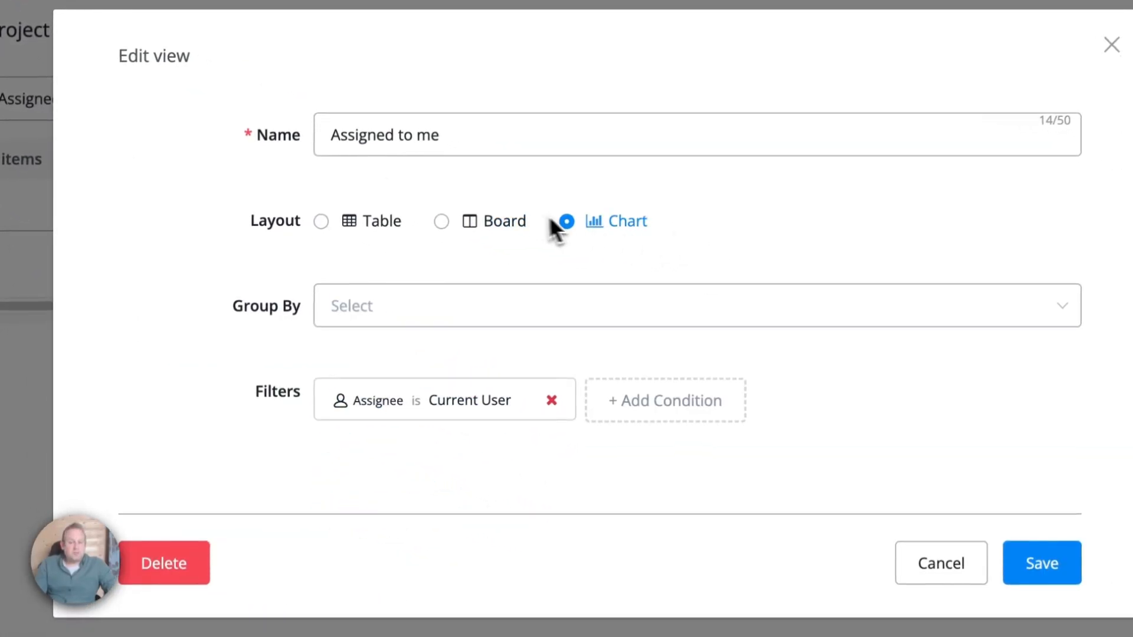
pyautogui.click(518, 307)
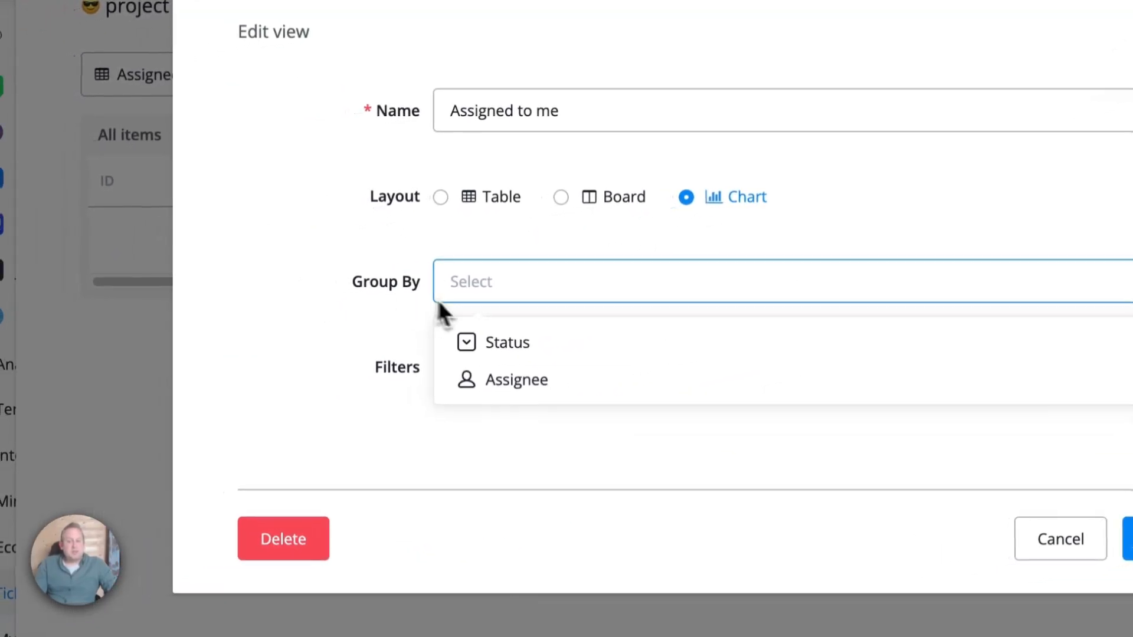
pyautogui.click(378, 353)
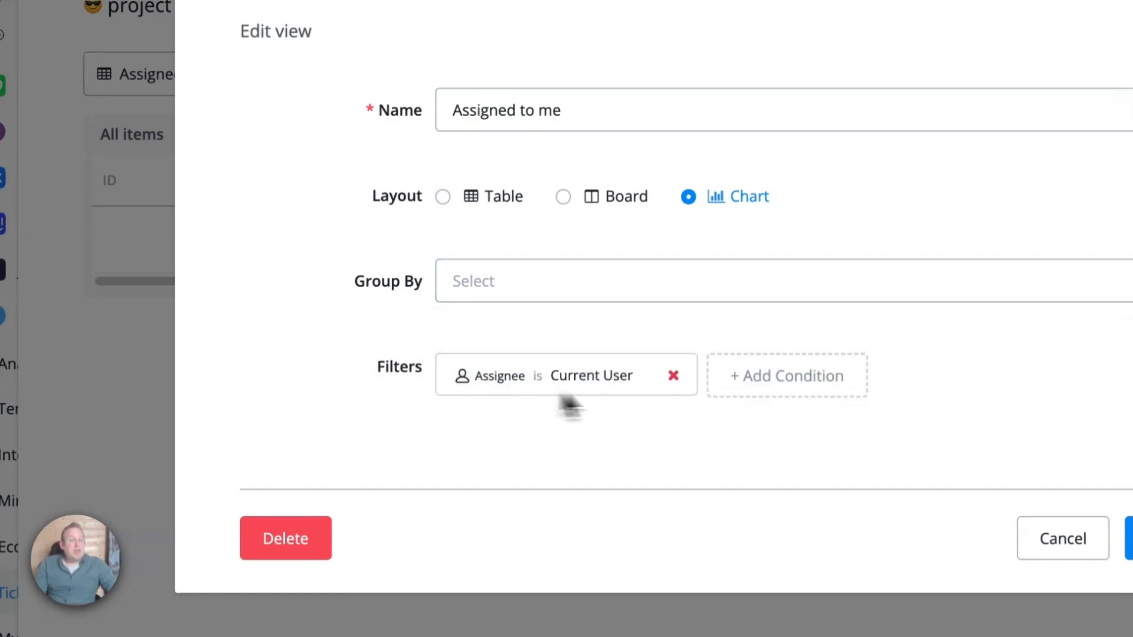
pyautogui.click(1022, 547)
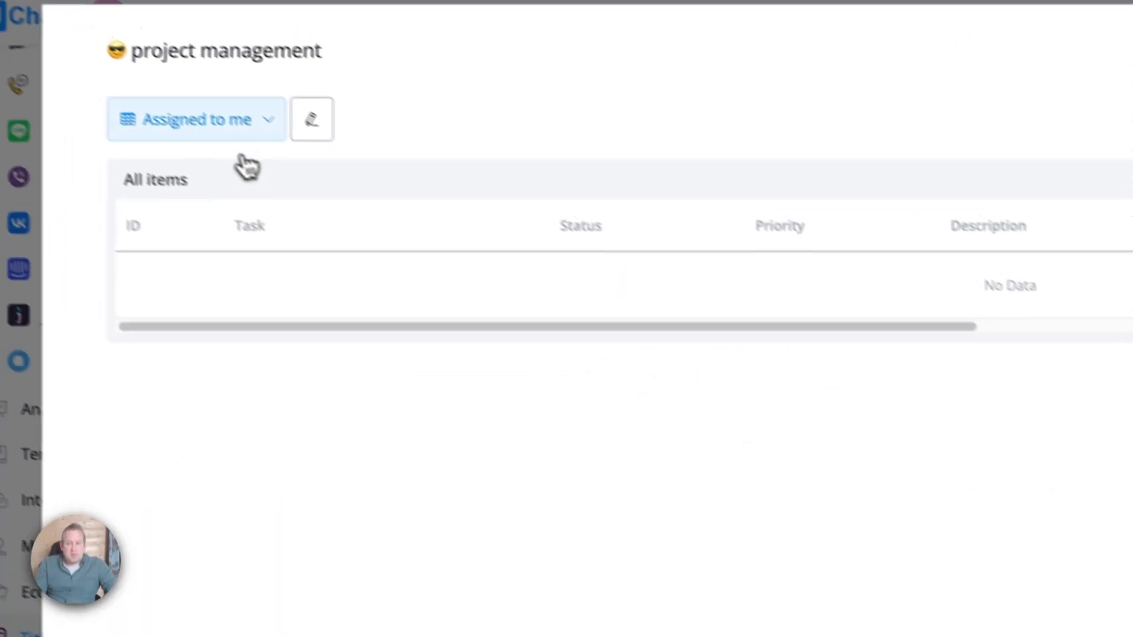
pyautogui.click(227, 131)
pyautogui.click(227, 131)
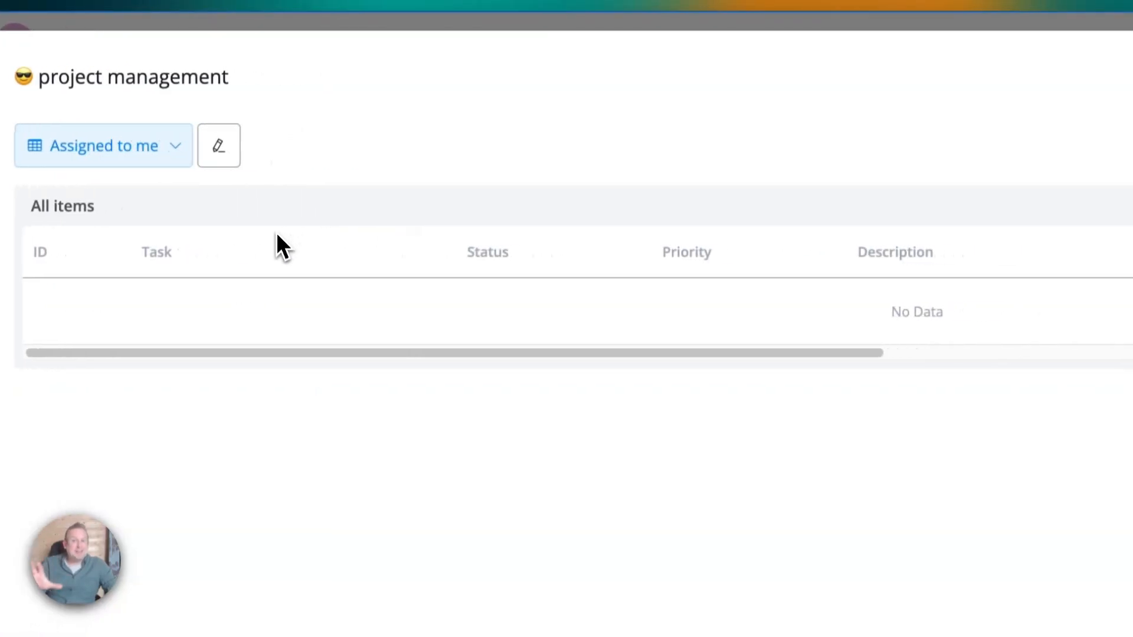
# Switch to the project management list under live chat tickets.
pyautogui.click(1009, 71)
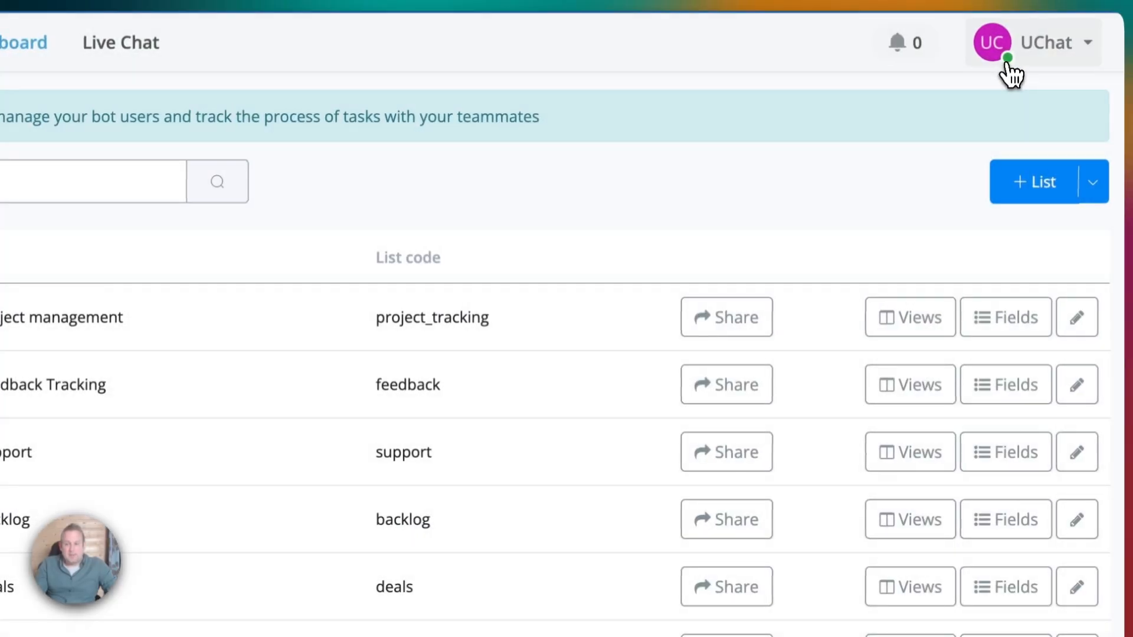
pyautogui.click(121, 42)
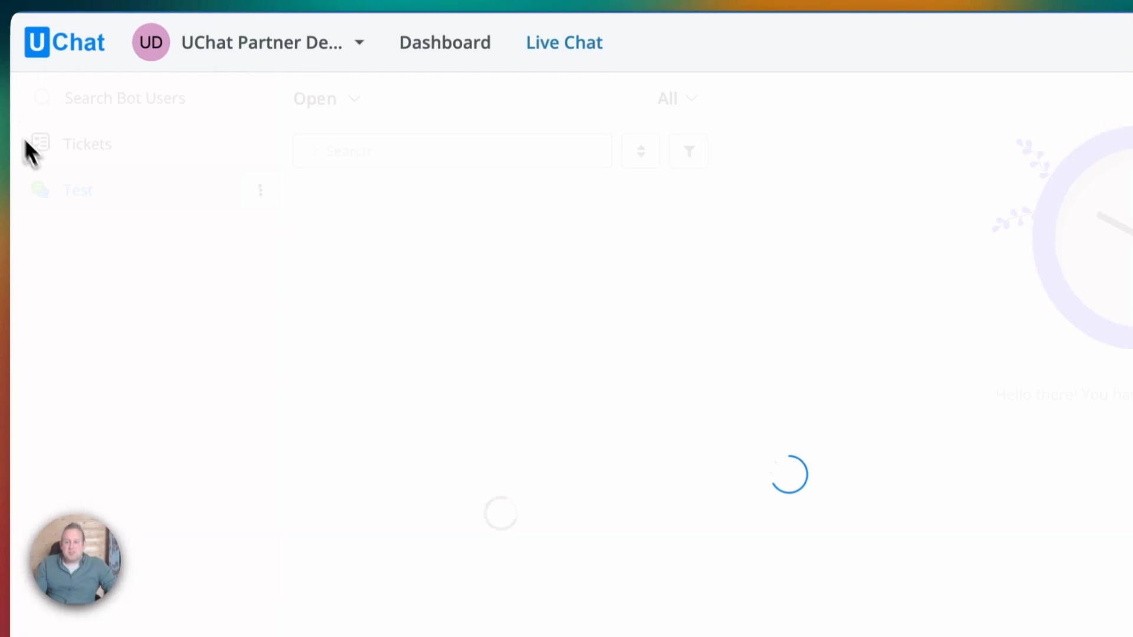
pyautogui.click(136, 147)
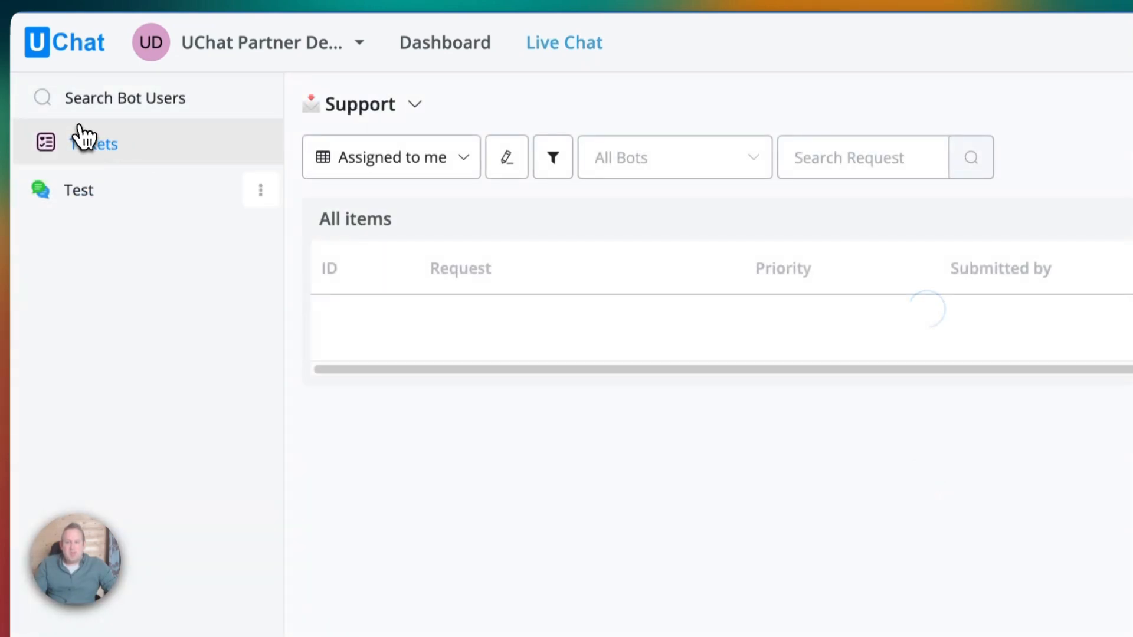
pyautogui.click(357, 109)
pyautogui.click(383, 282)
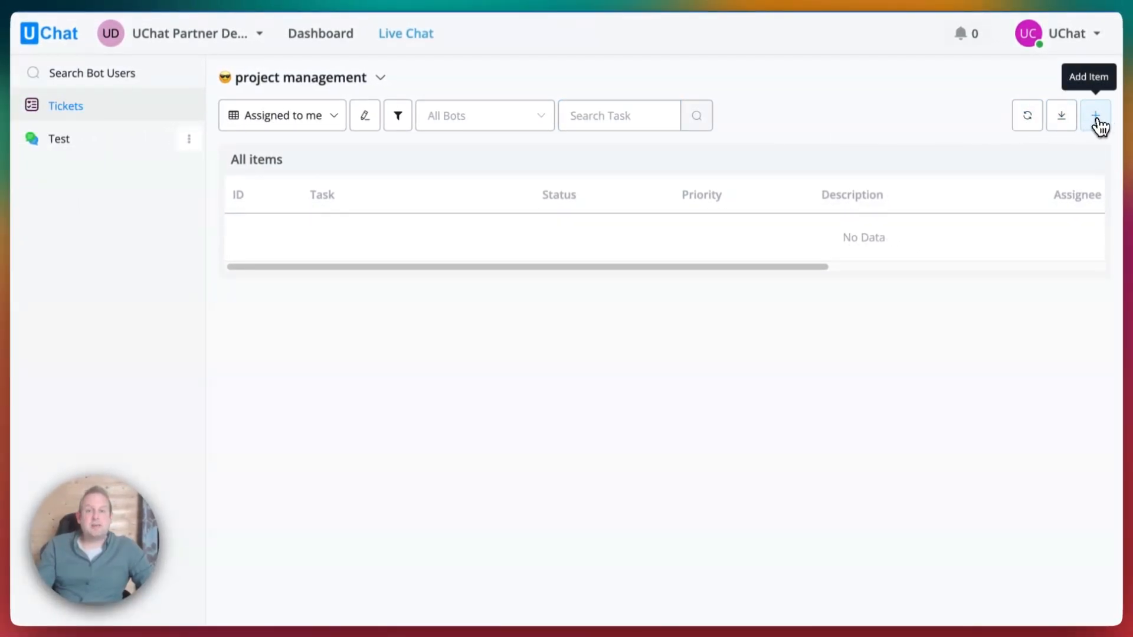
# Add task 'Record video about lists', In progress, description 'record a video', assigned to a teammate.
pyautogui.click(1097, 122)
pyautogui.click(971, 169)
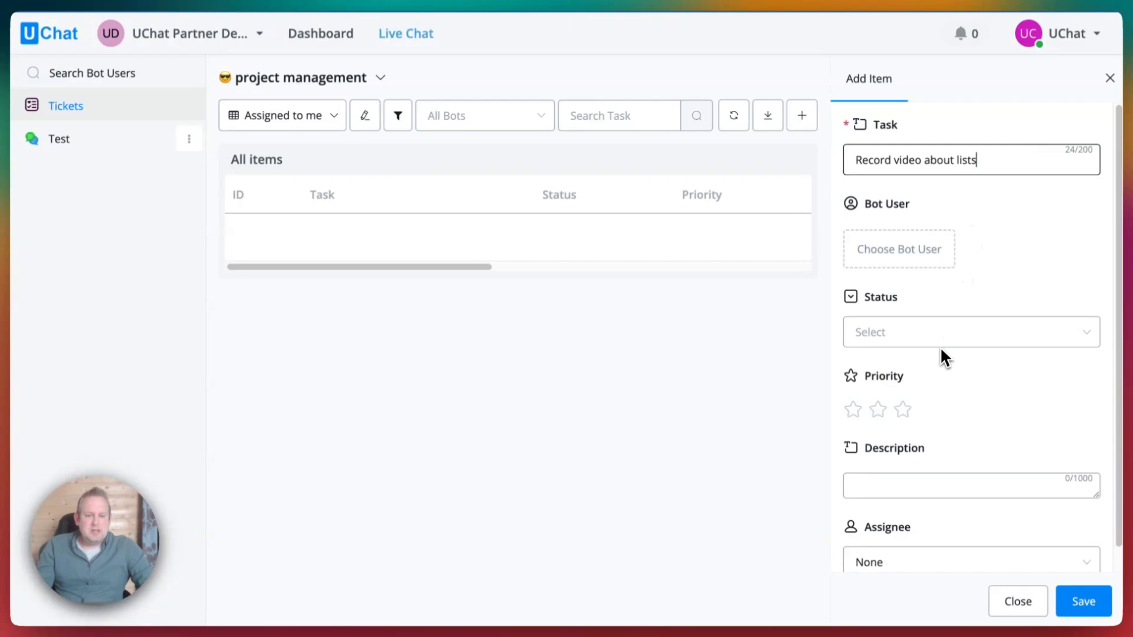
pyautogui.click(885, 334)
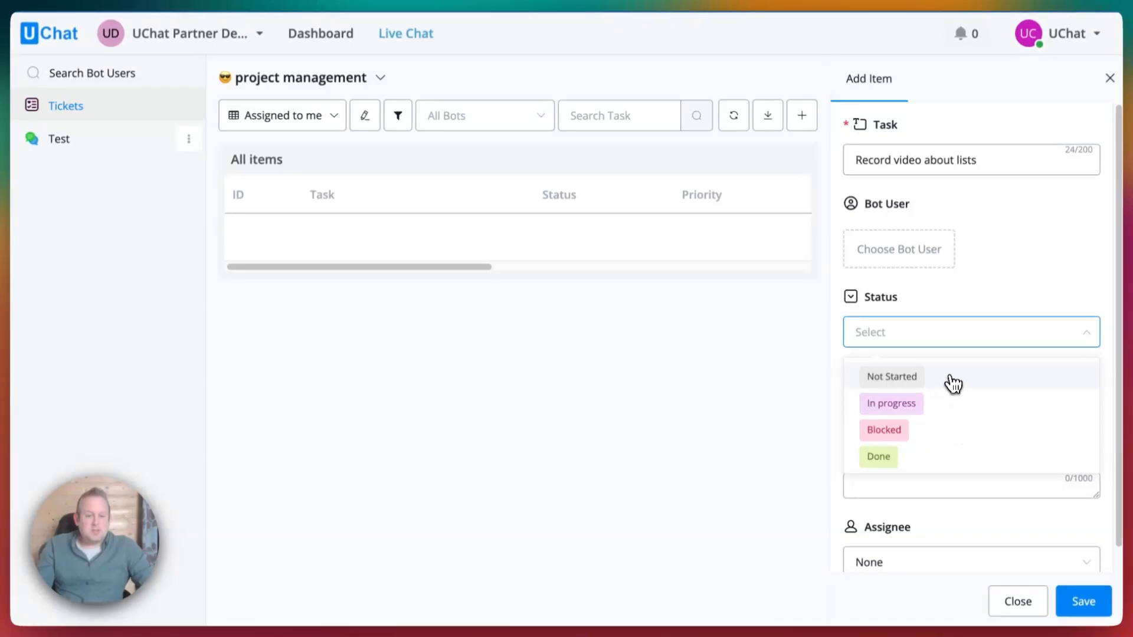
pyautogui.click(944, 402)
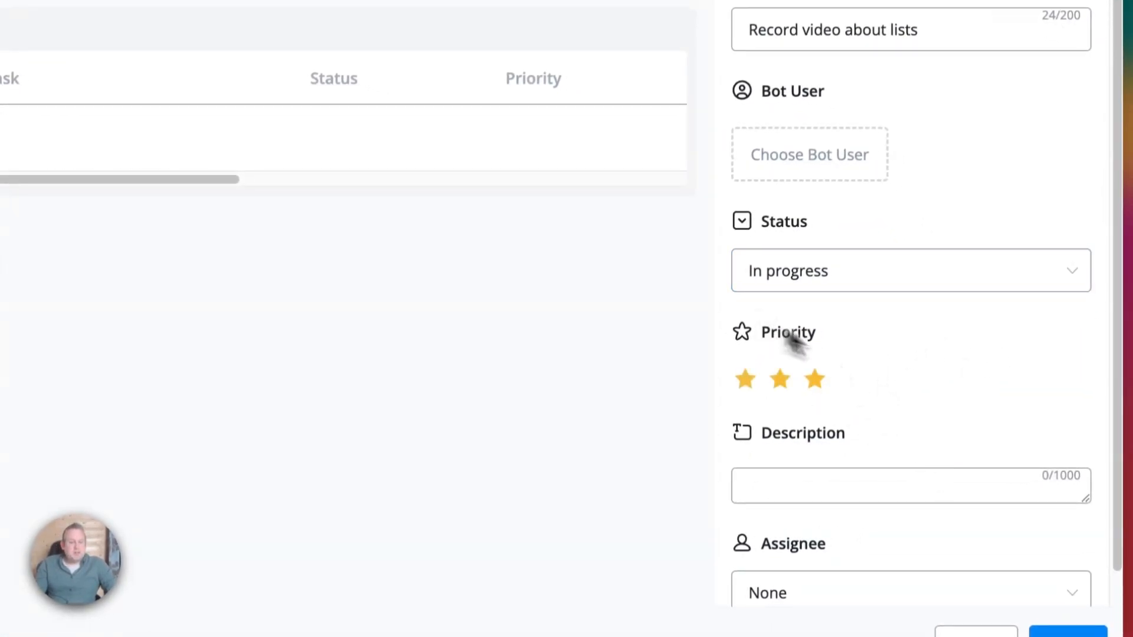
pyautogui.click(895, 481)
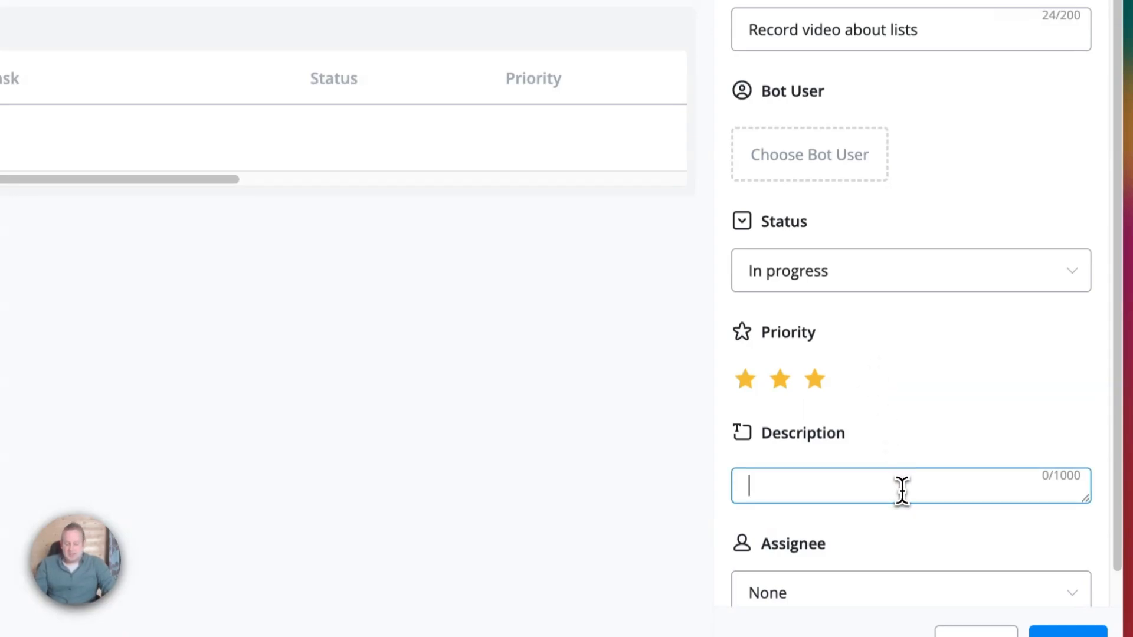
pyautogui.write('record a v')
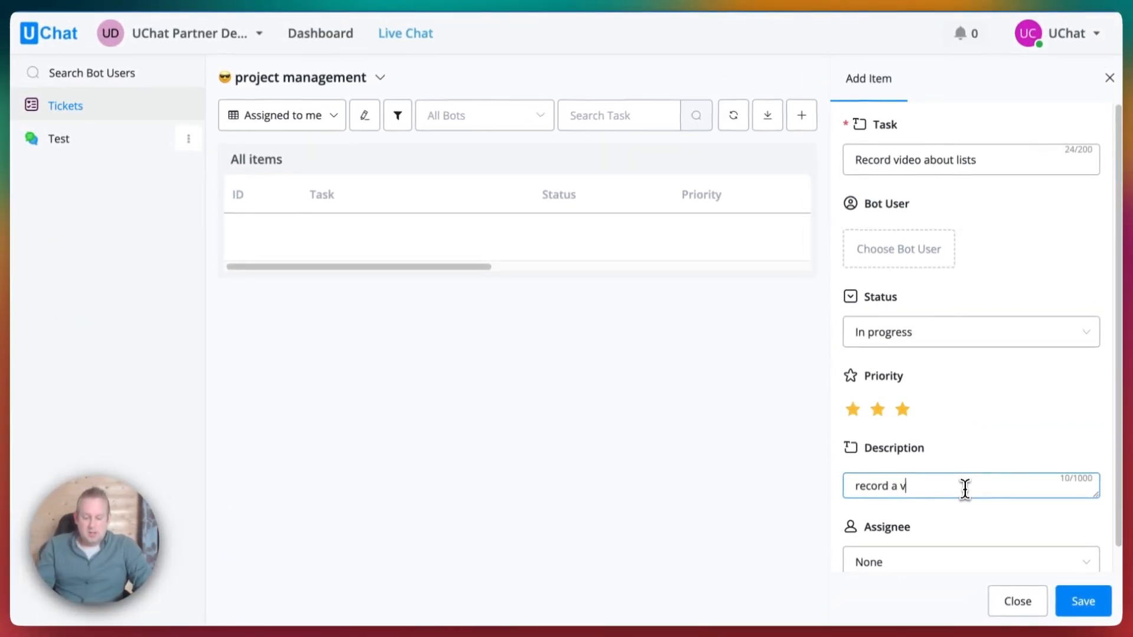
pyautogui.write('ideo on how tickets and lists work')
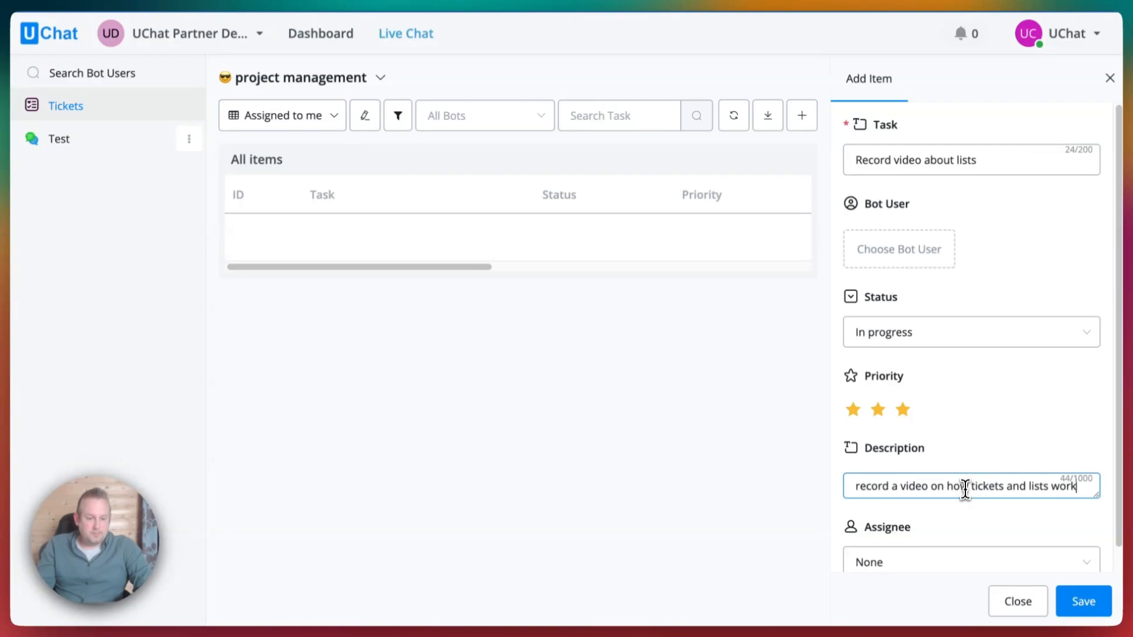
pyautogui.click(925, 562)
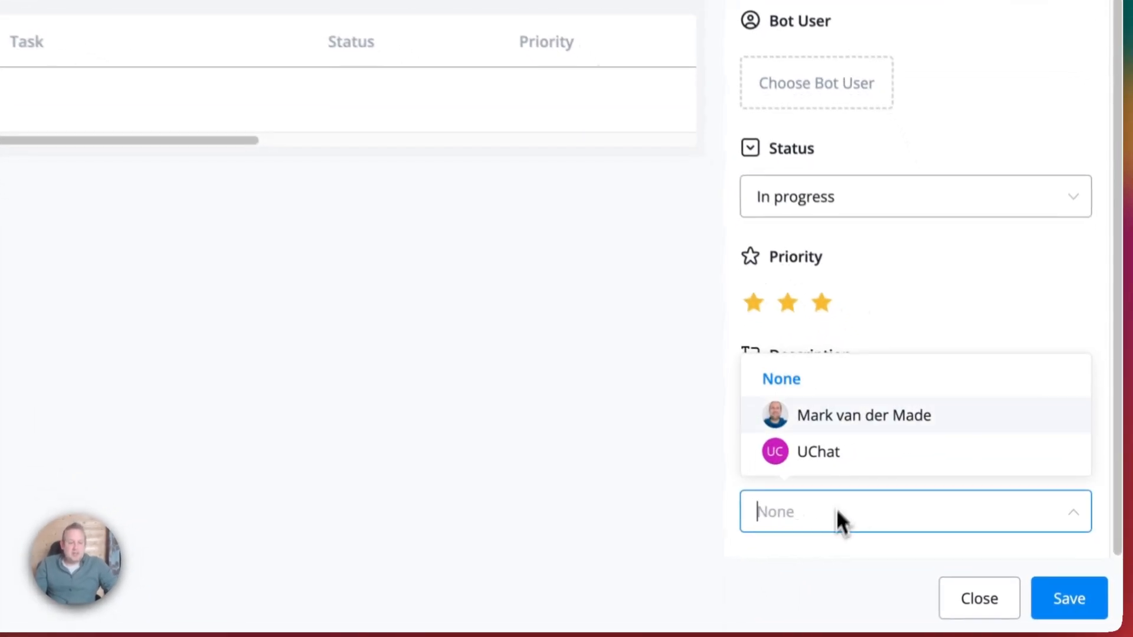
pyautogui.click(858, 411)
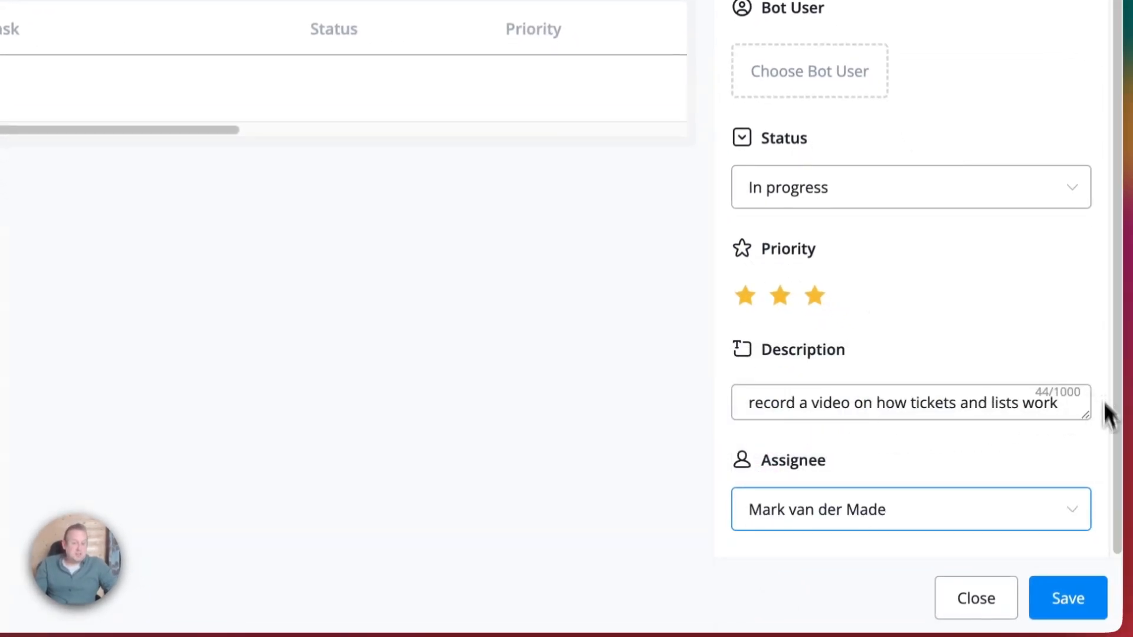
pyautogui.click(1094, 603)
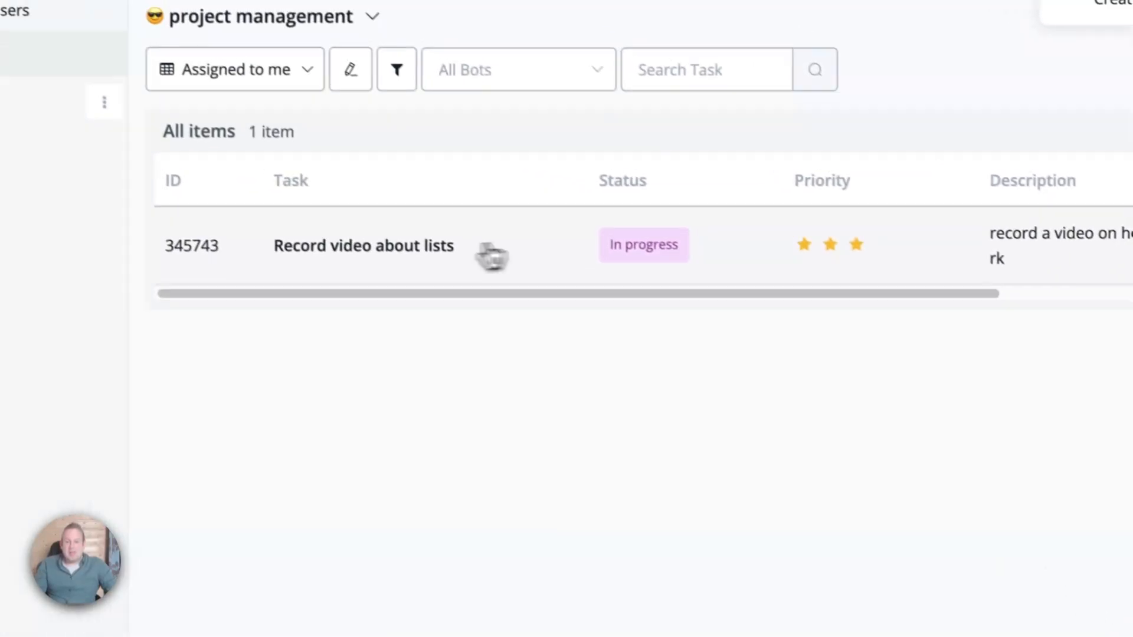
# Open the new task and try the Done and Status board views.
pyautogui.click(475, 244)
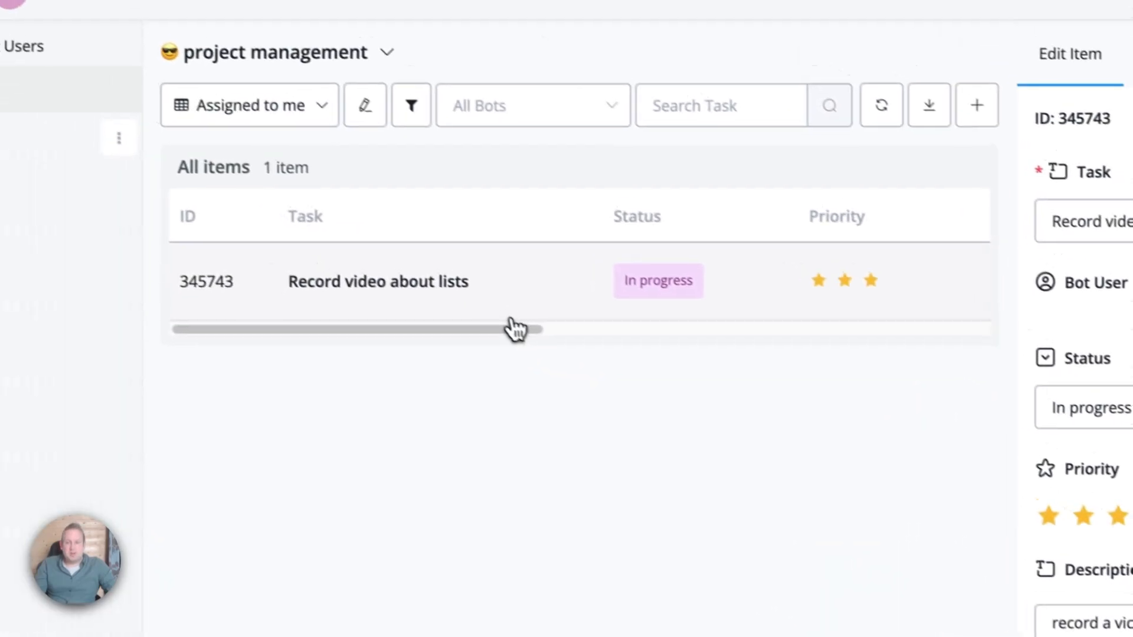
pyautogui.click(309, 130)
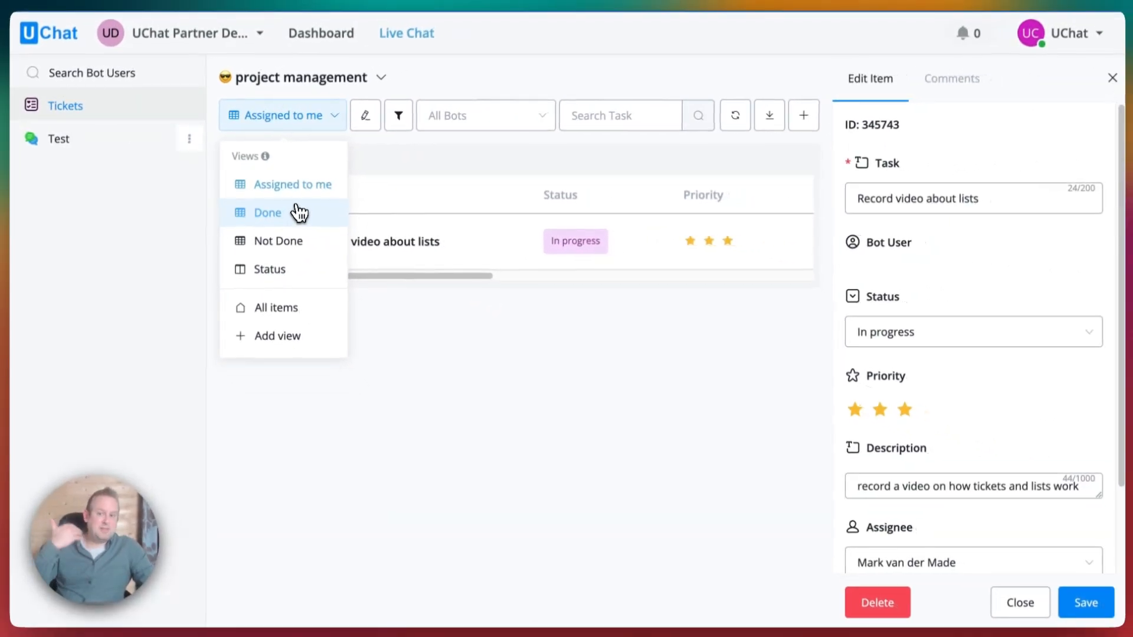
pyautogui.click(299, 213)
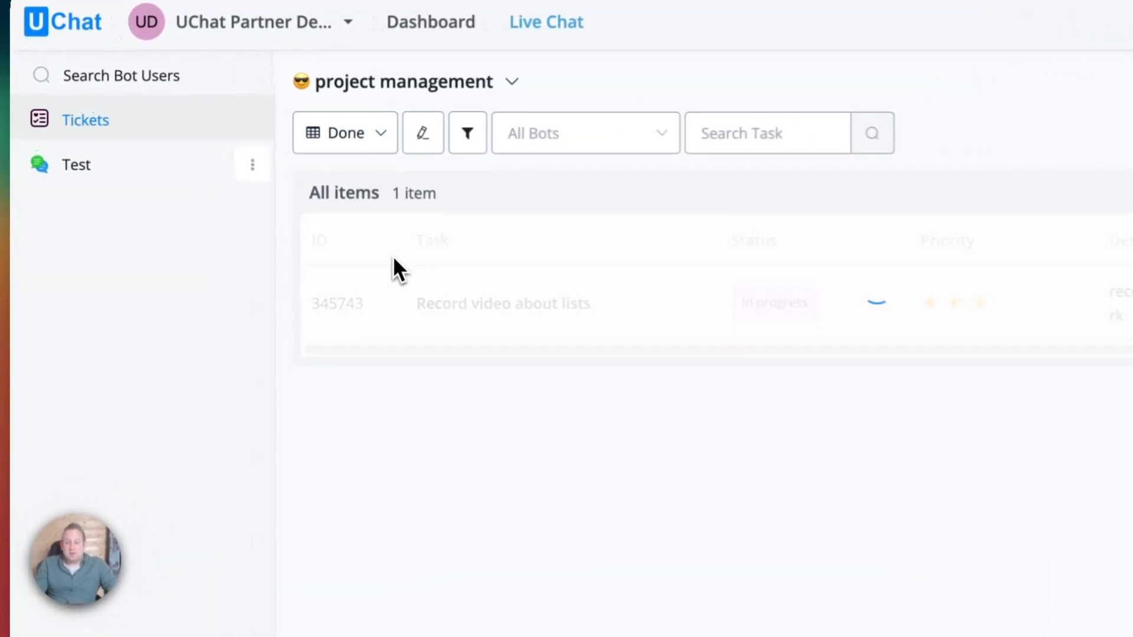
pyautogui.click(362, 154)
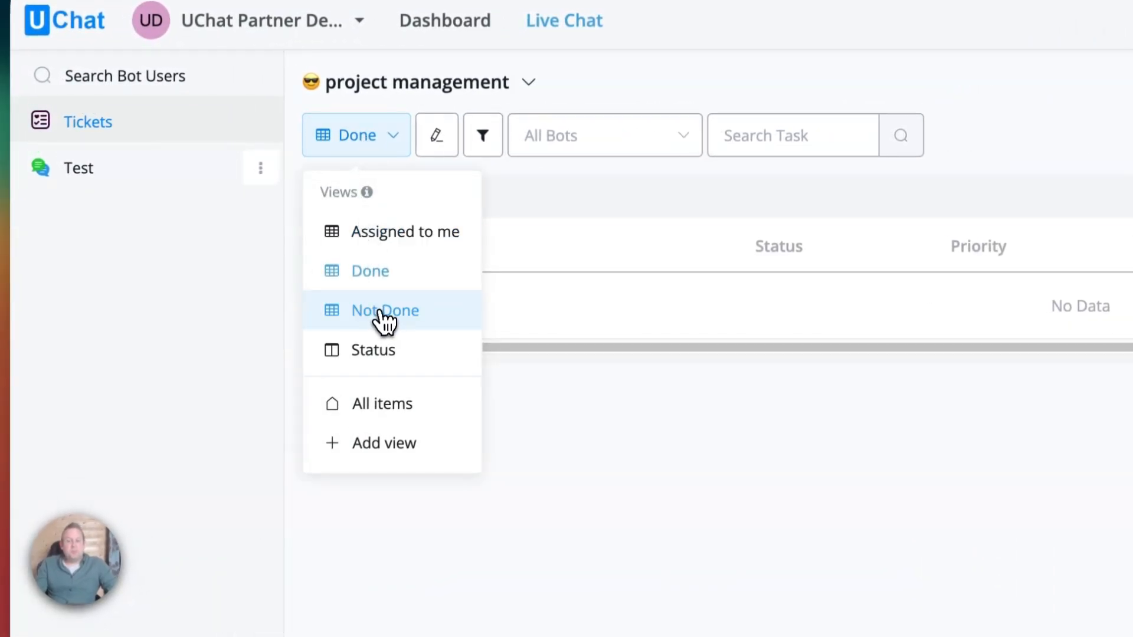
pyautogui.click(408, 353)
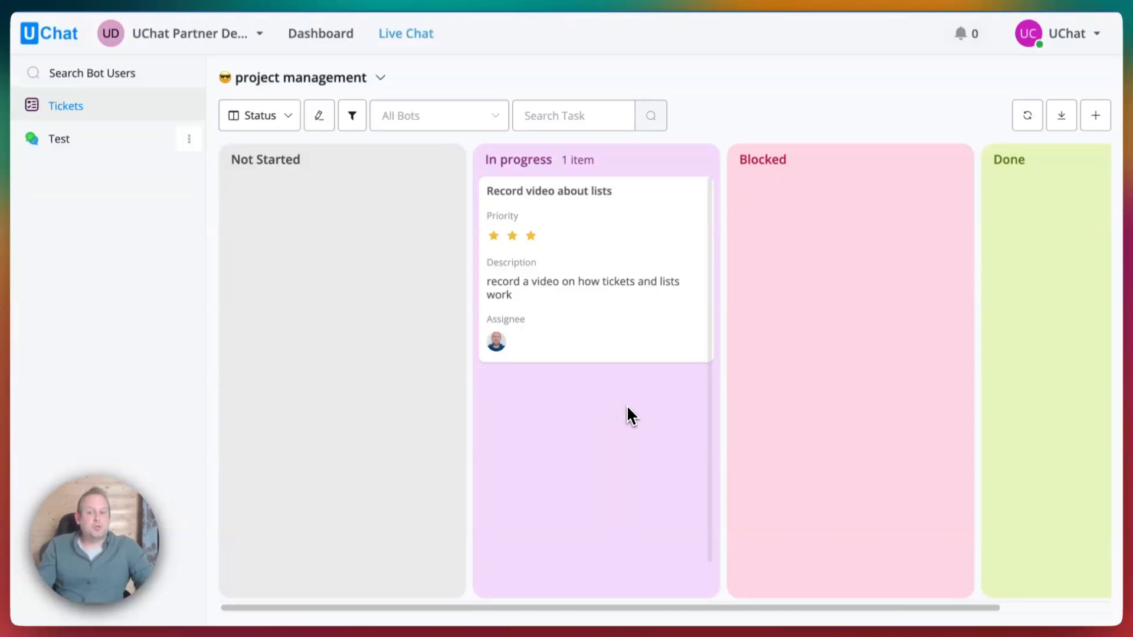
pyautogui.click(261, 116)
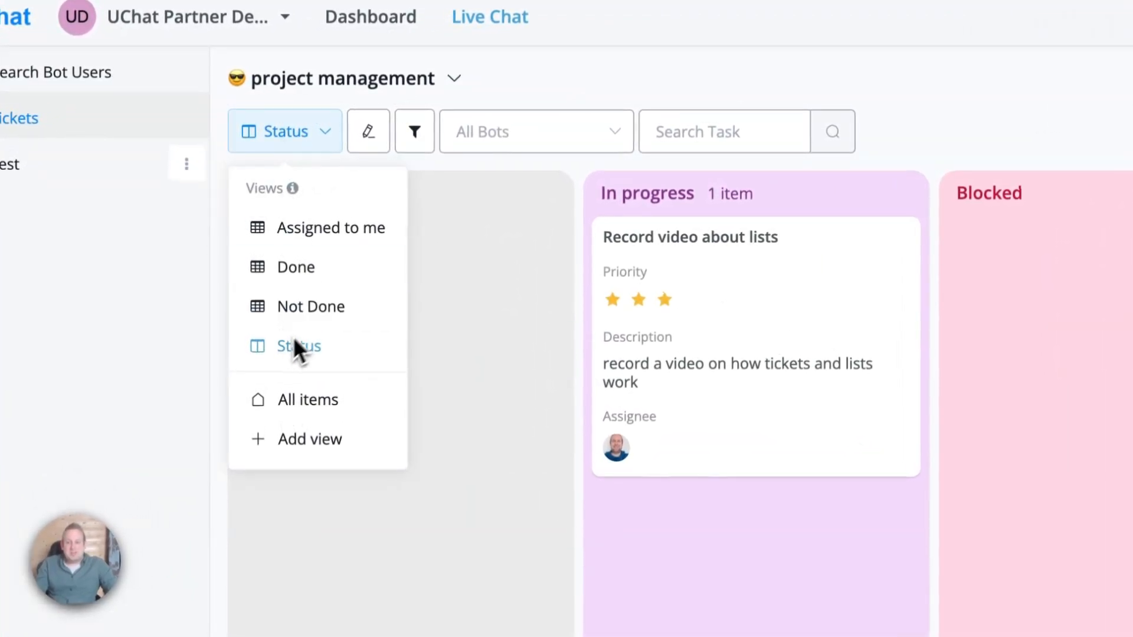
pyautogui.click(733, 84)
# From the dashboard Lists page, open project management in its Status view.
pyautogui.click(413, 33)
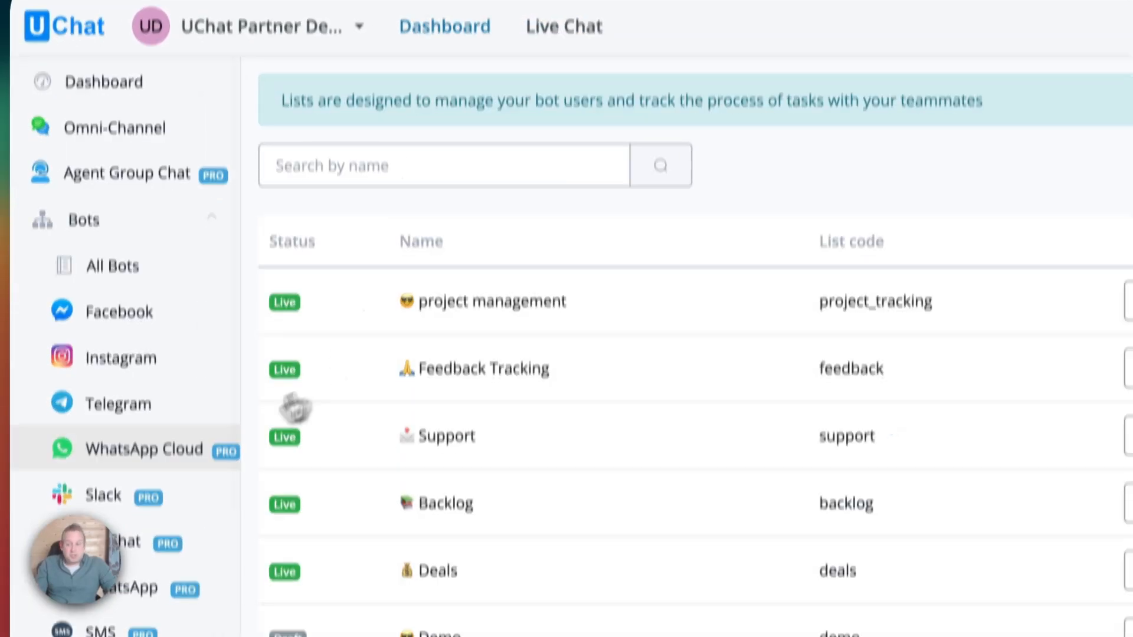
pyautogui.scroll(-5, 94, 434)
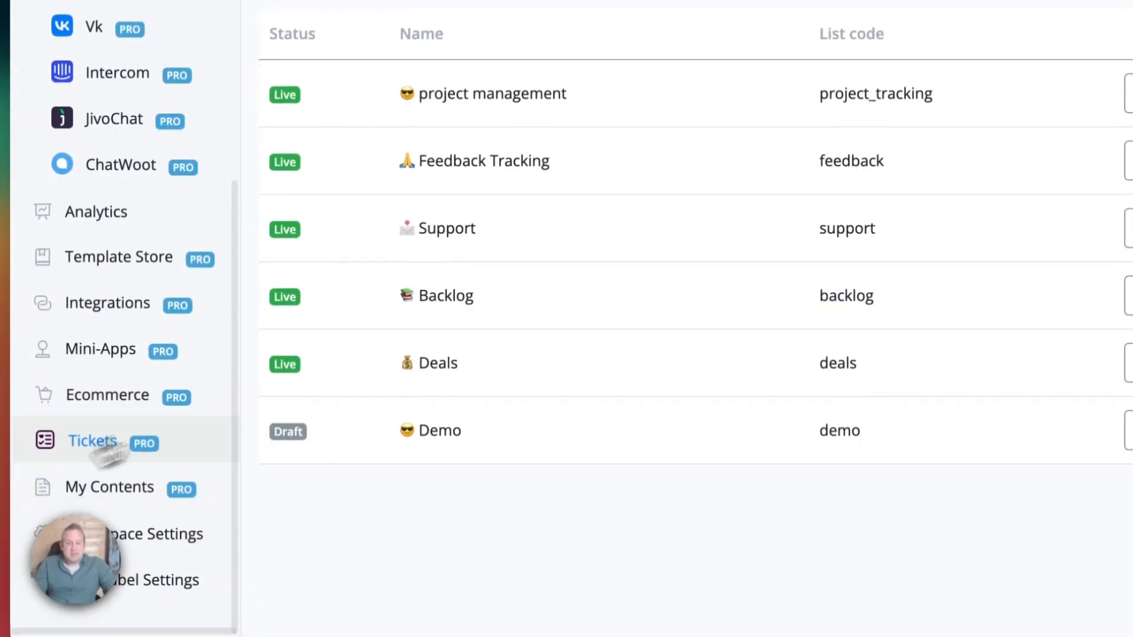
pyautogui.click(1100, 132)
pyautogui.click(197, 147)
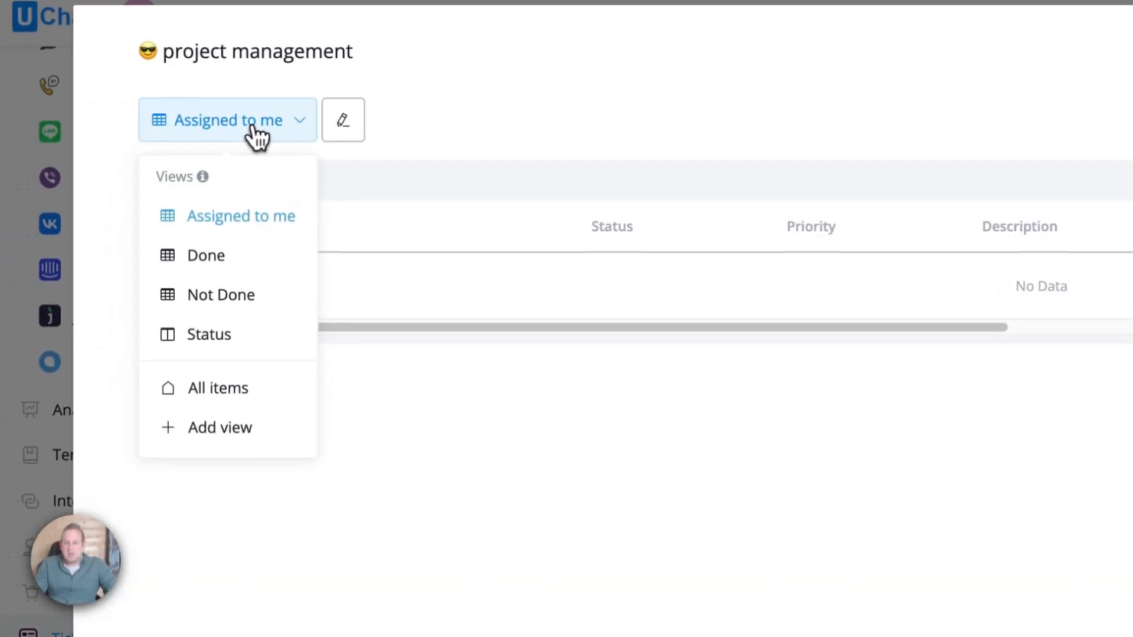
pyautogui.click(210, 331)
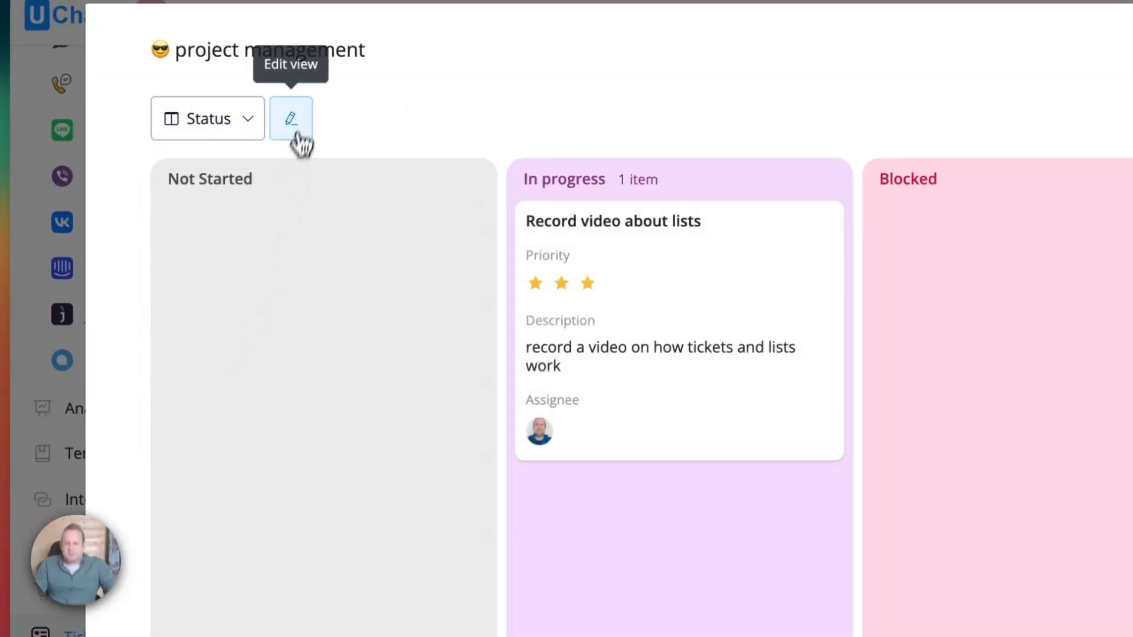
# Switch the Status view to a chart layout grouped by Status and save it.
pyautogui.click(292, 121)
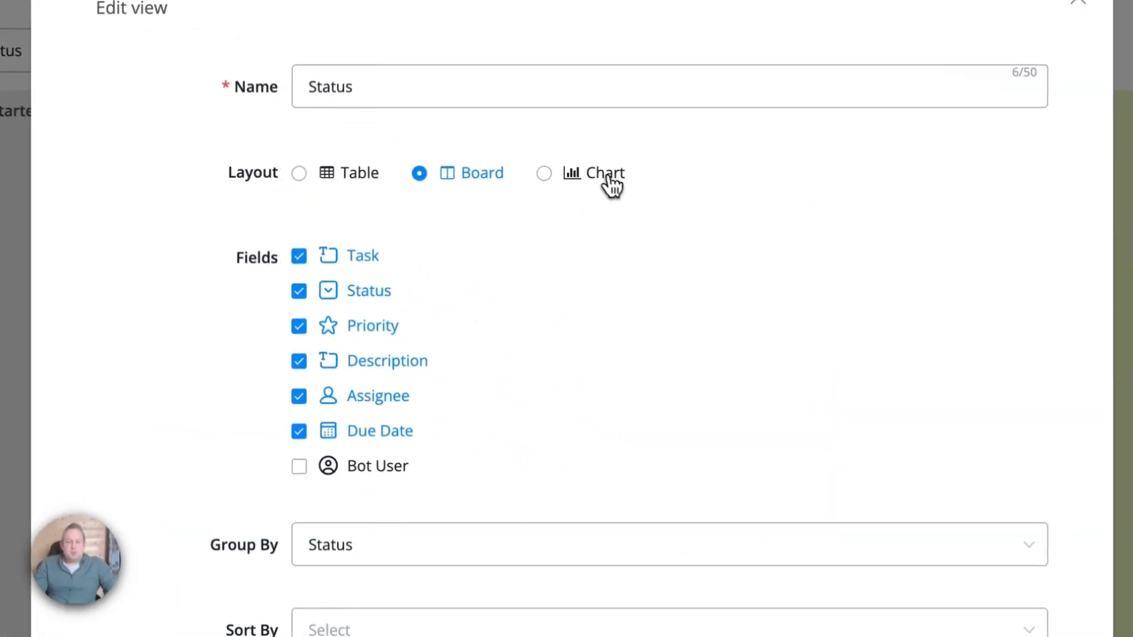
pyautogui.click(663, 196)
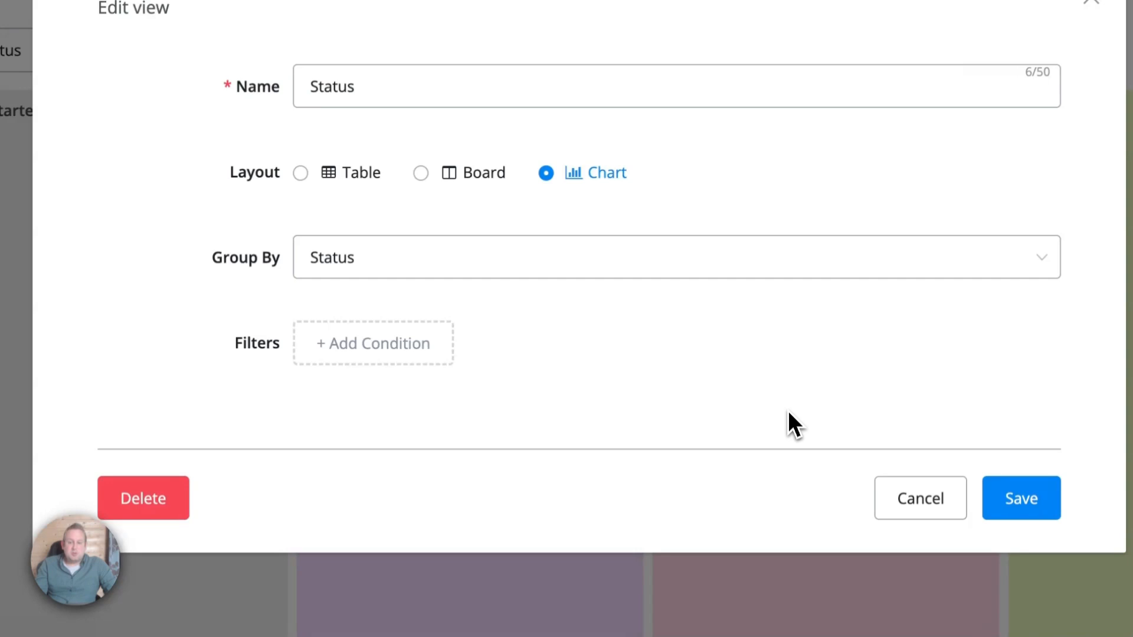
pyautogui.click(434, 260)
pyautogui.click(434, 319)
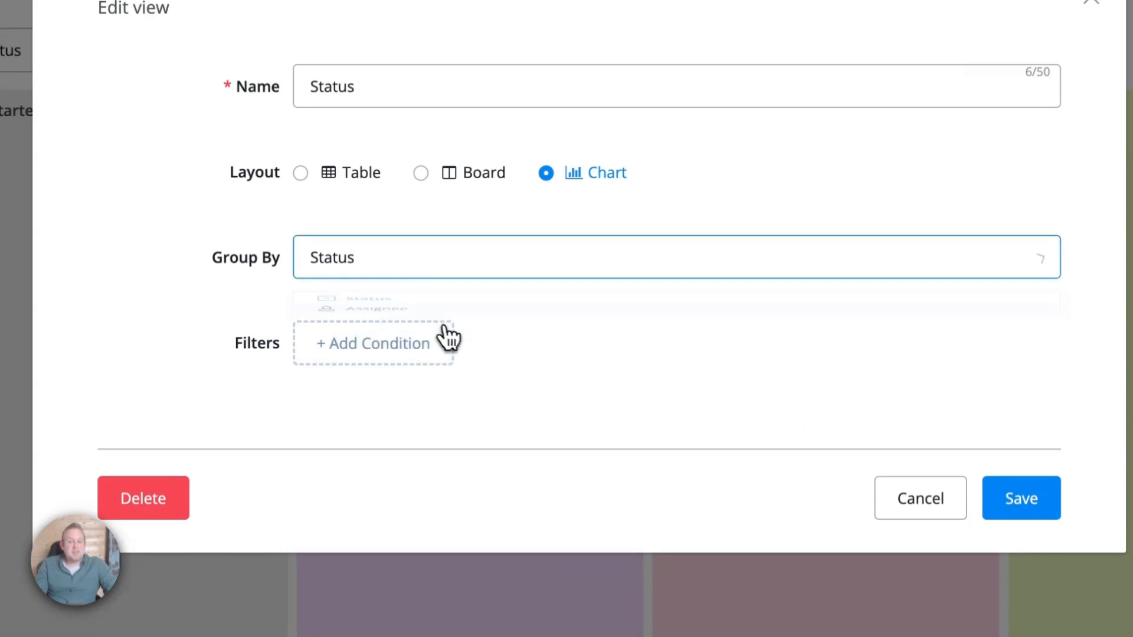
pyautogui.click(1022, 498)
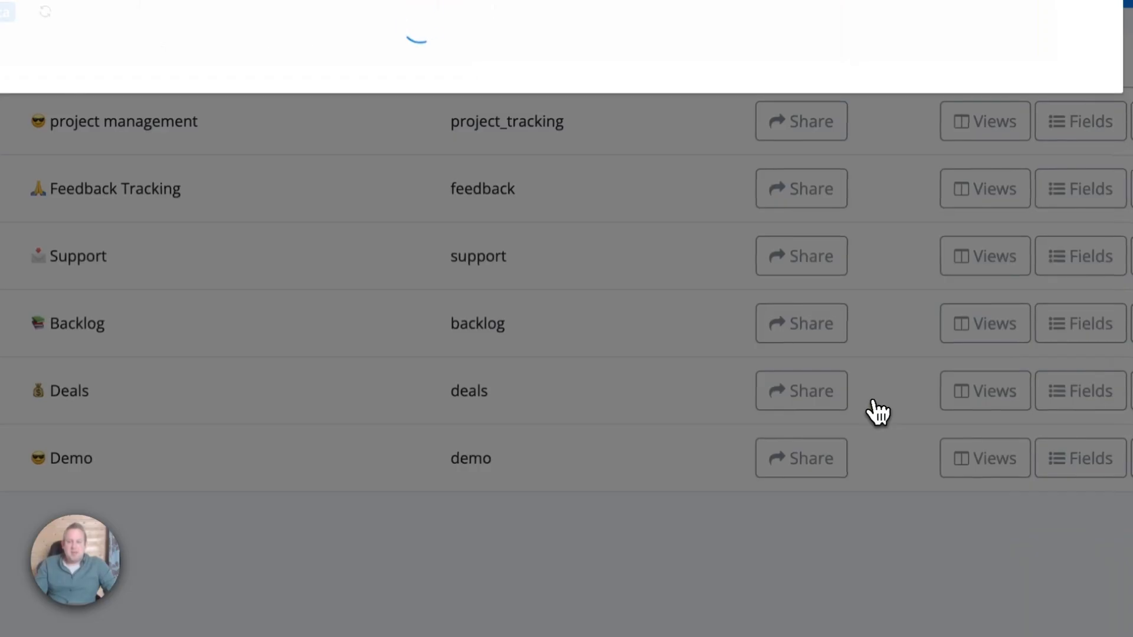
pyautogui.scroll(-5, 530, 342)
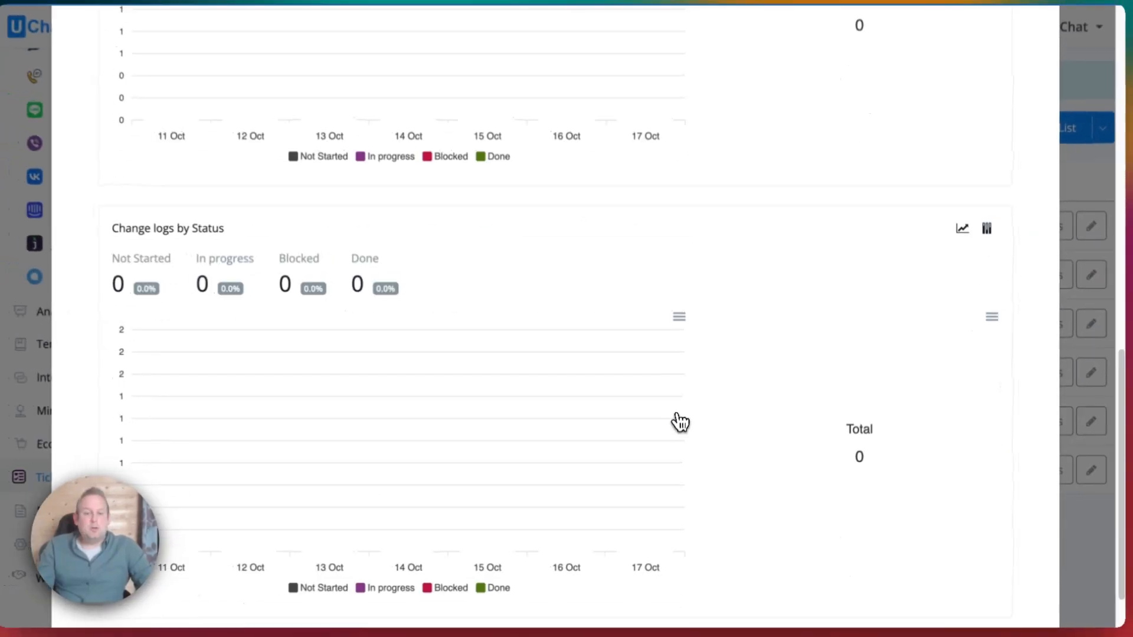
pyautogui.scroll(7, 687, 416)
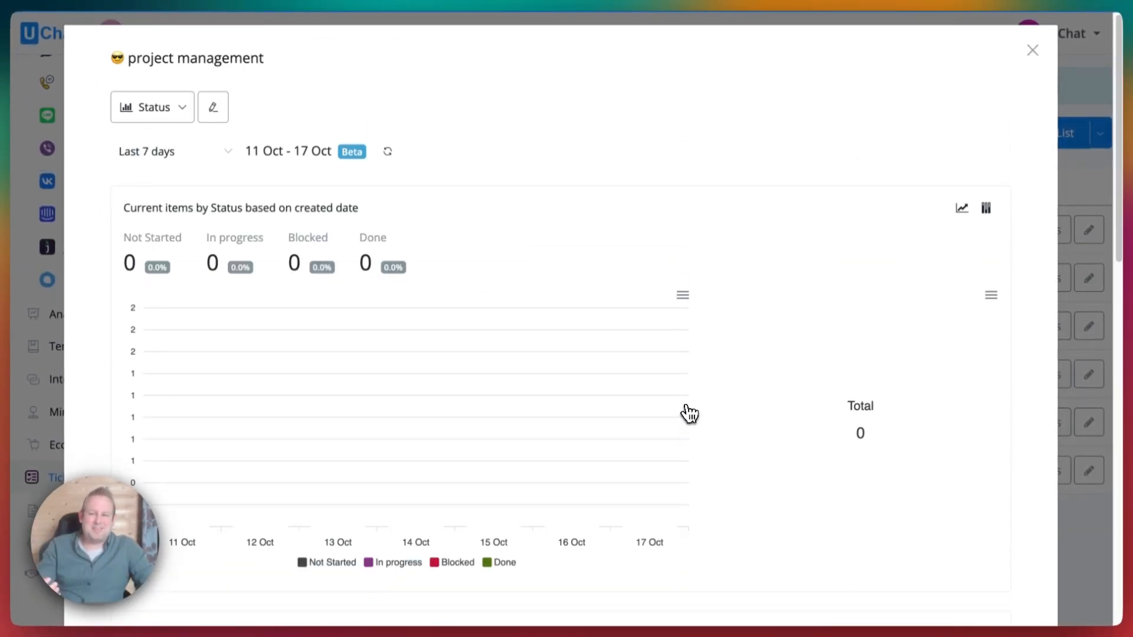
# Change the Status view to a table layout and save it.
pyautogui.click(157, 109)
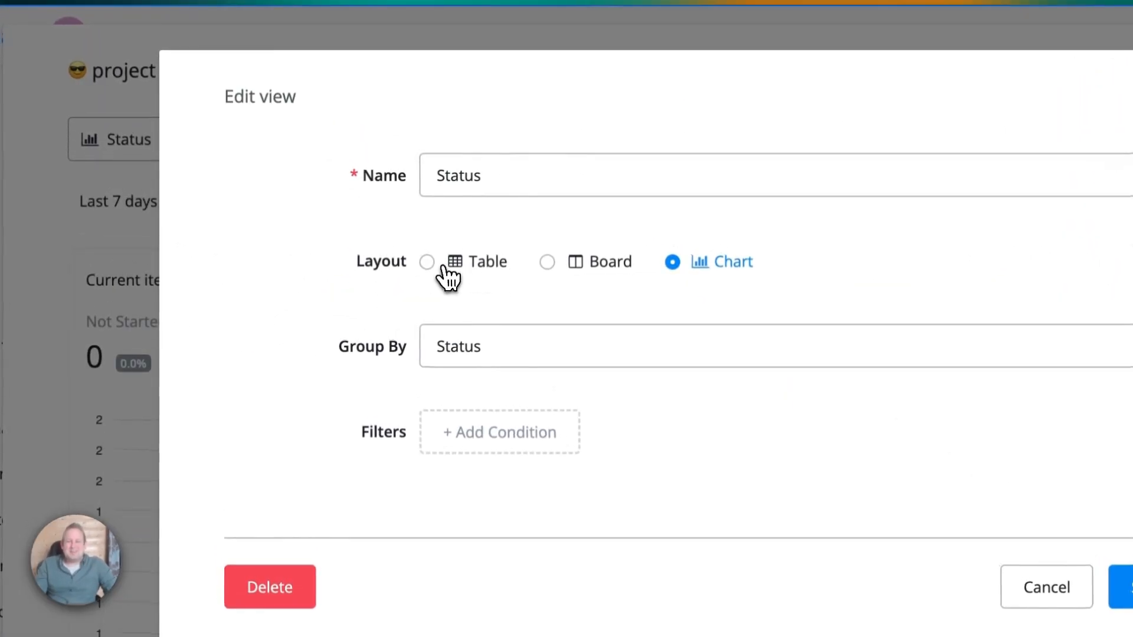
pyautogui.click(443, 266)
pyautogui.scroll(-5, 602, 248)
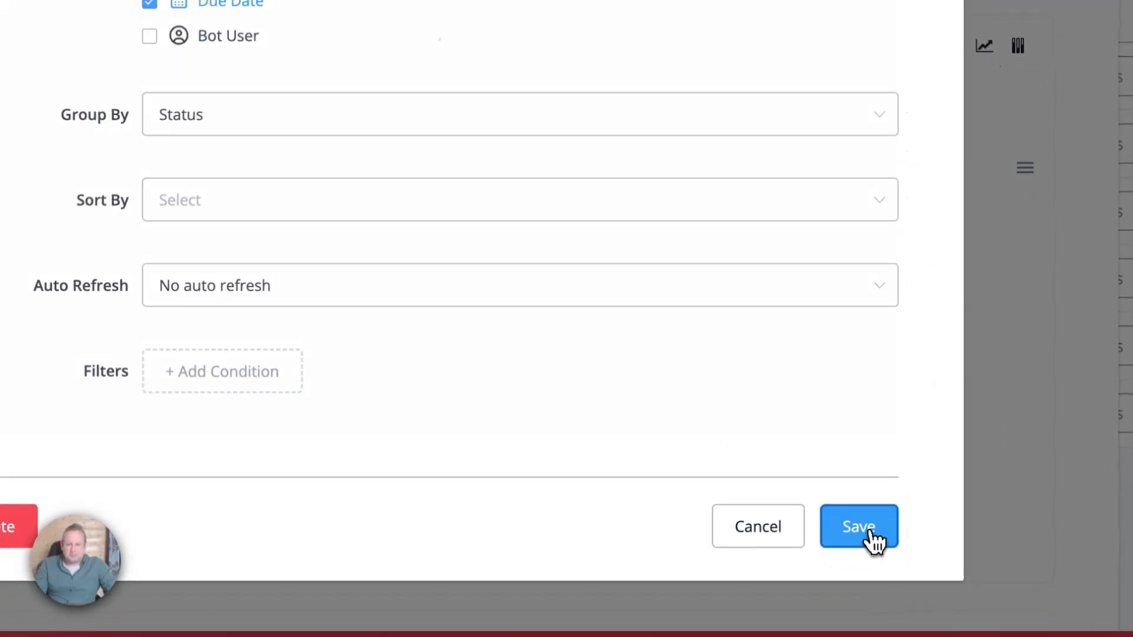
pyautogui.click(859, 527)
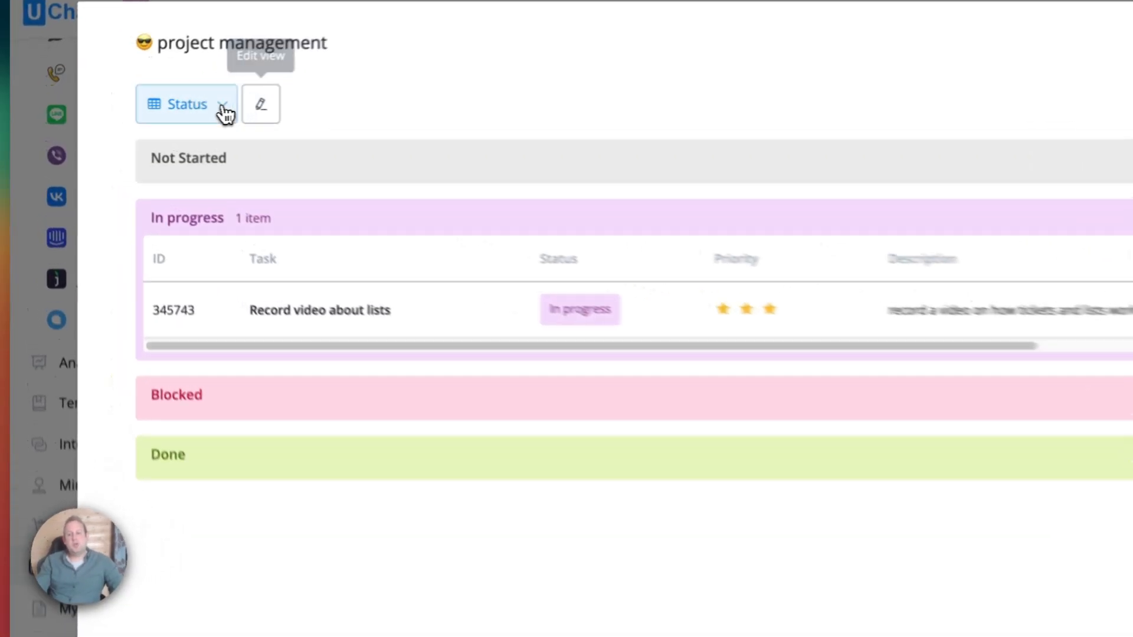
# Re-save the Status view settings, then close the project management board to return to Lists.
pyautogui.click(170, 109)
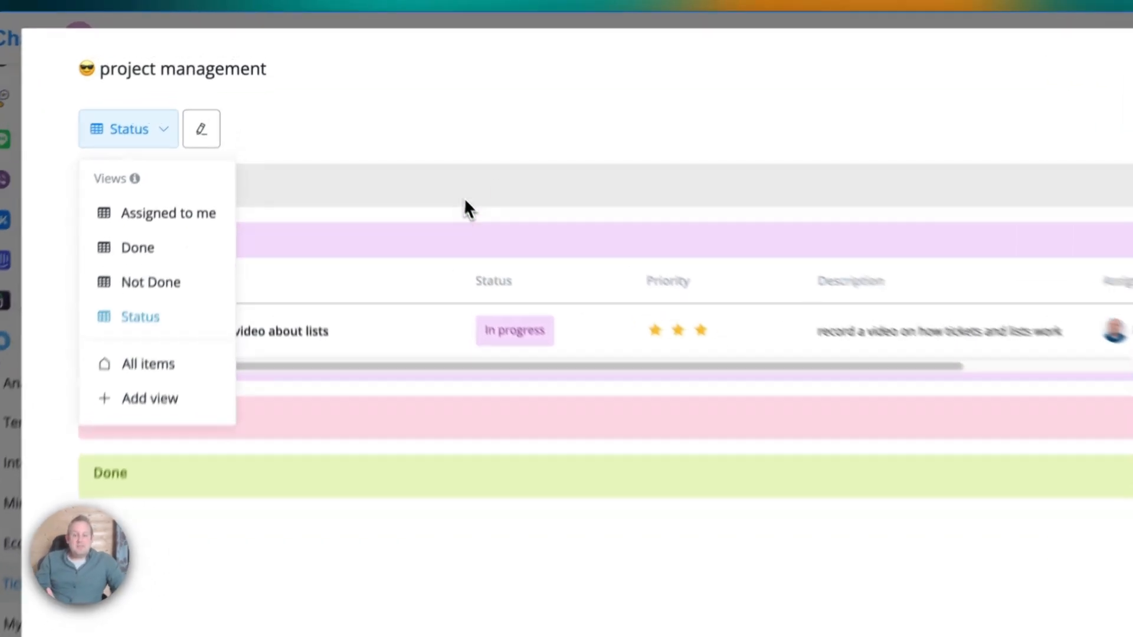
pyautogui.click(422, 160)
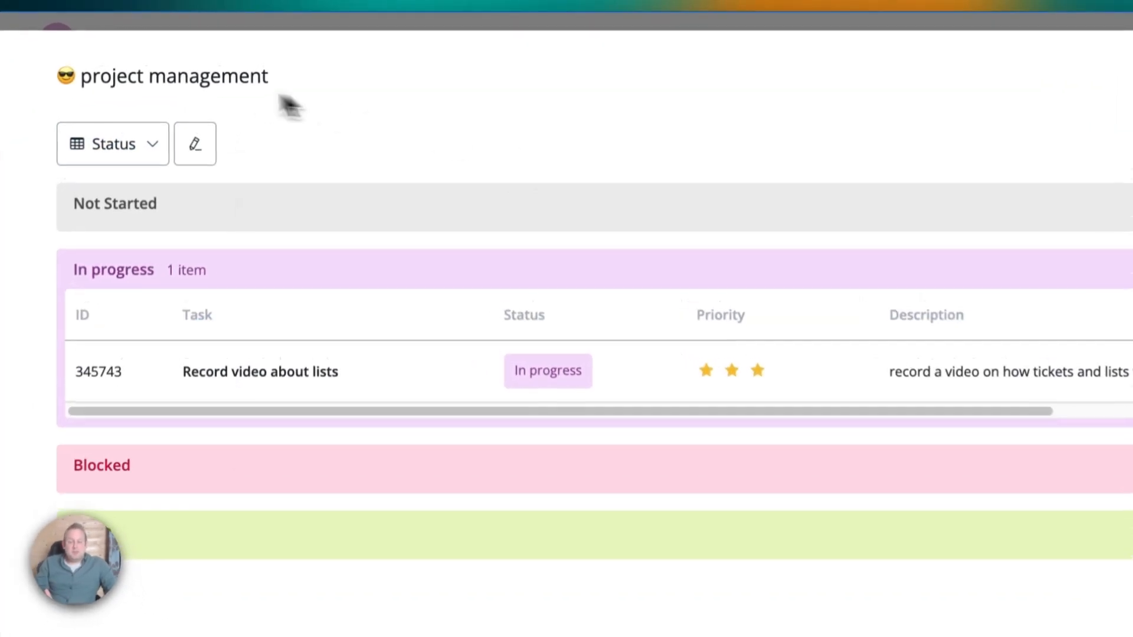
pyautogui.click(212, 153)
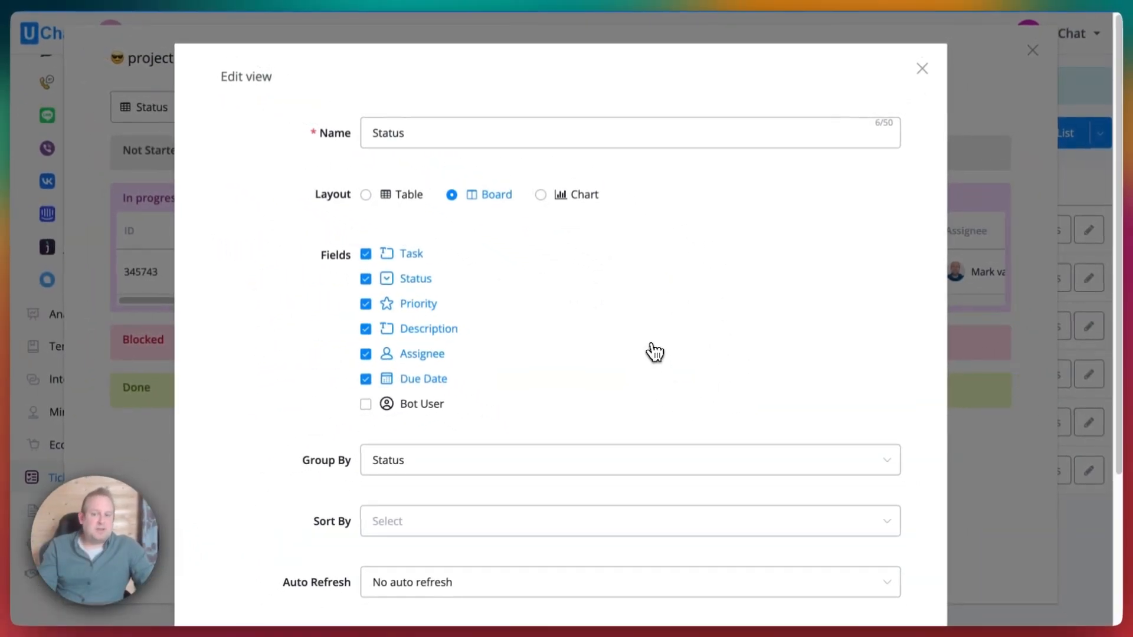
pyautogui.scroll(-3, 654, 353)
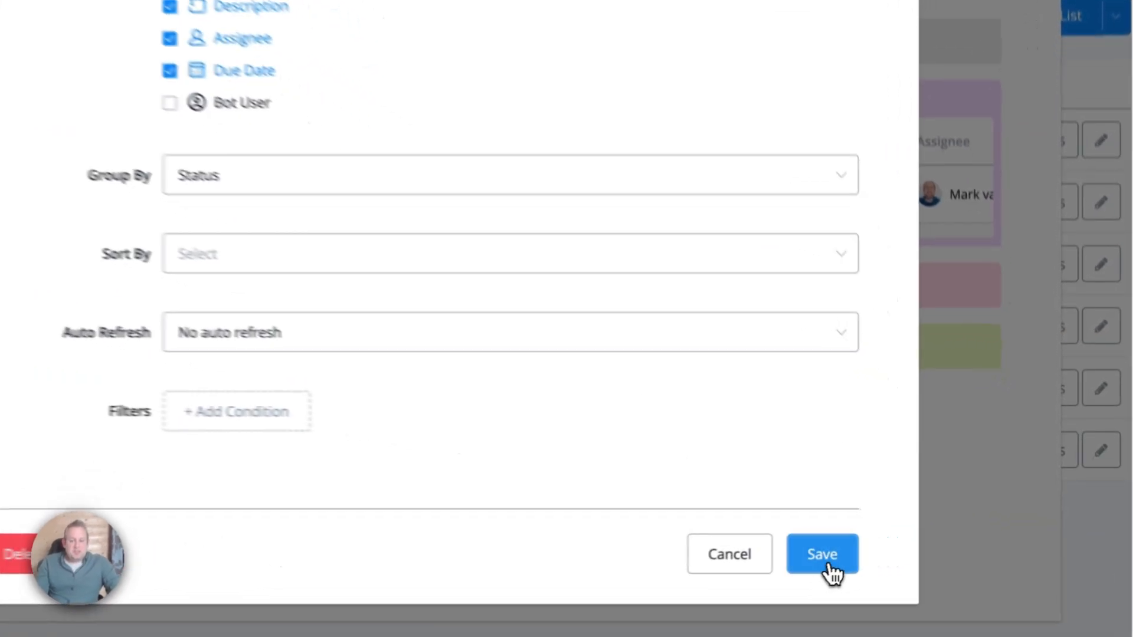
pyautogui.click(872, 551)
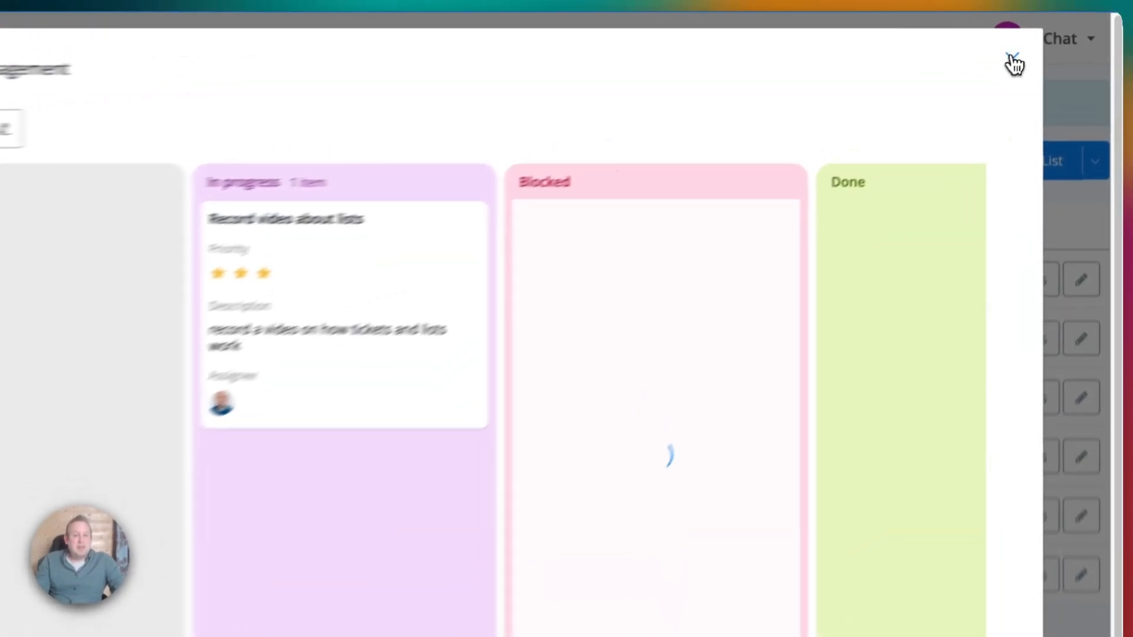
pyautogui.click(1033, 49)
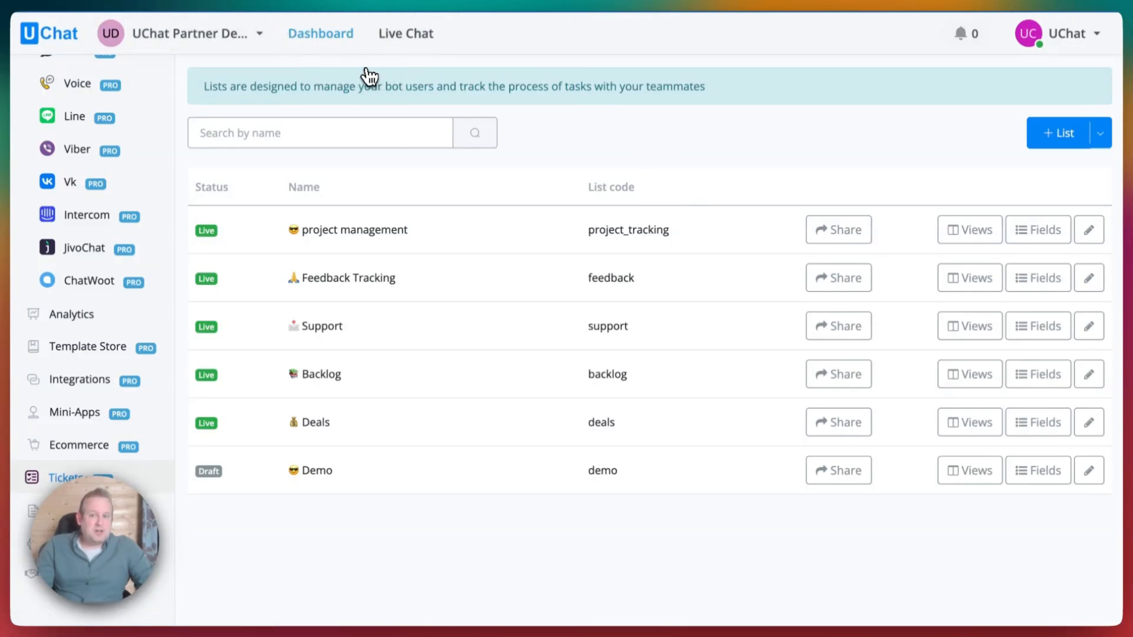
# Open the Guest conversation in Live Chat and its Yearly package deal ticket.
pyautogui.click(406, 33)
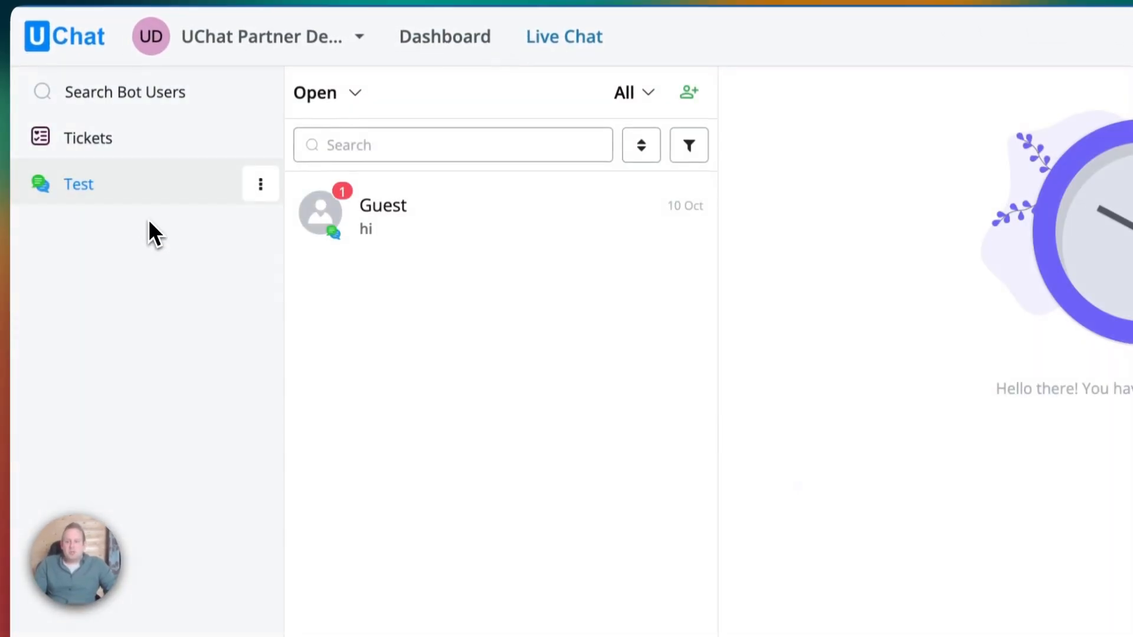
pyautogui.click(446, 232)
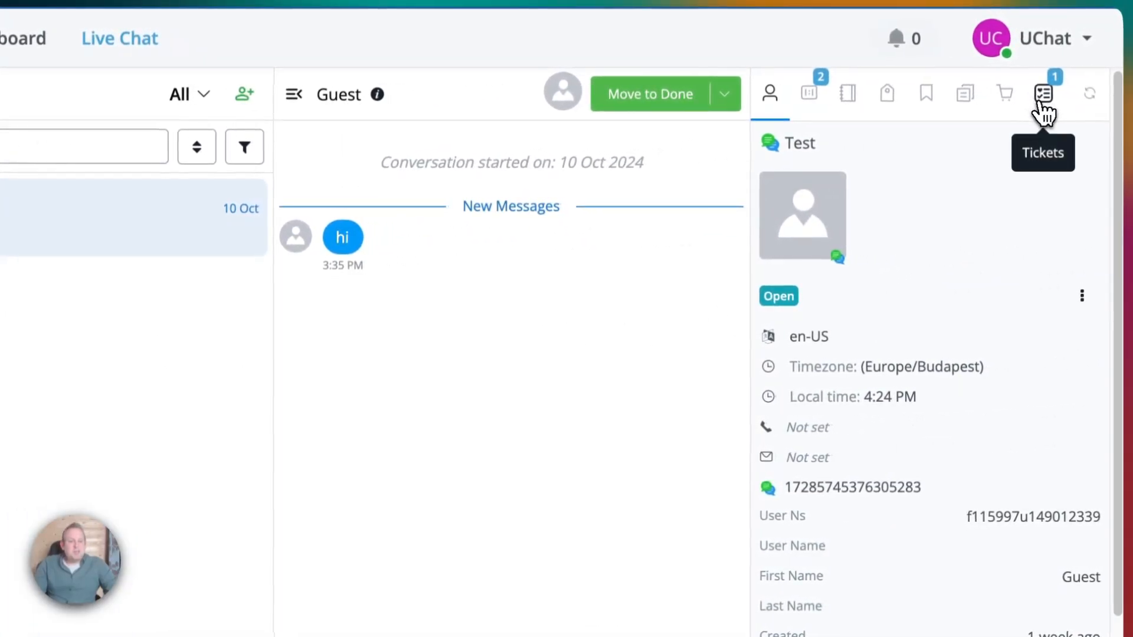
pyautogui.click(1045, 95)
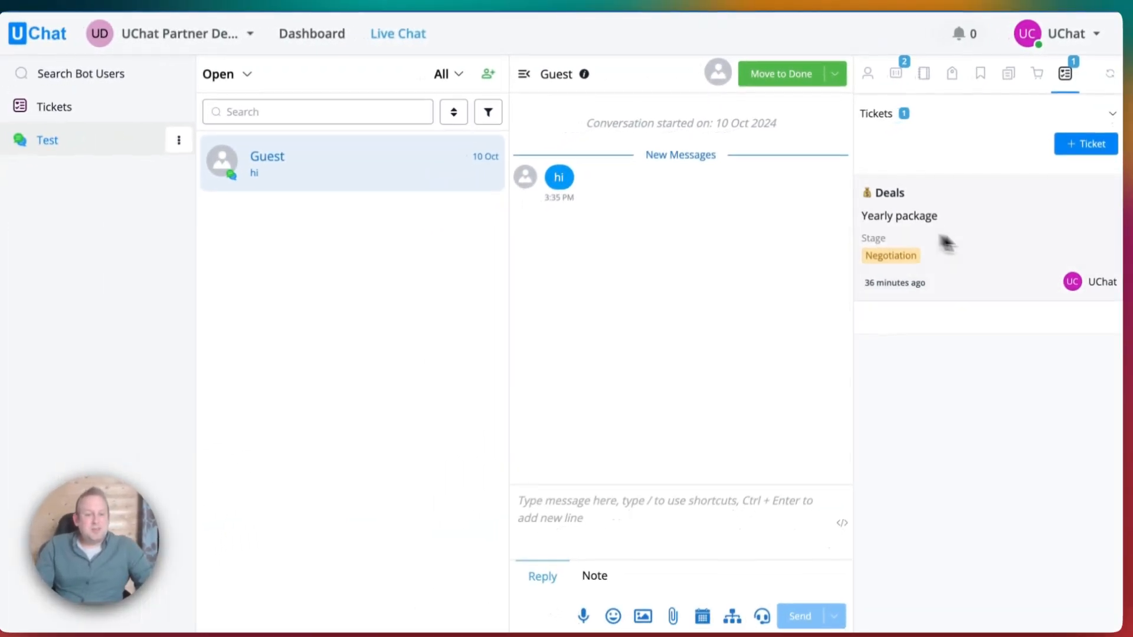
pyautogui.click(987, 268)
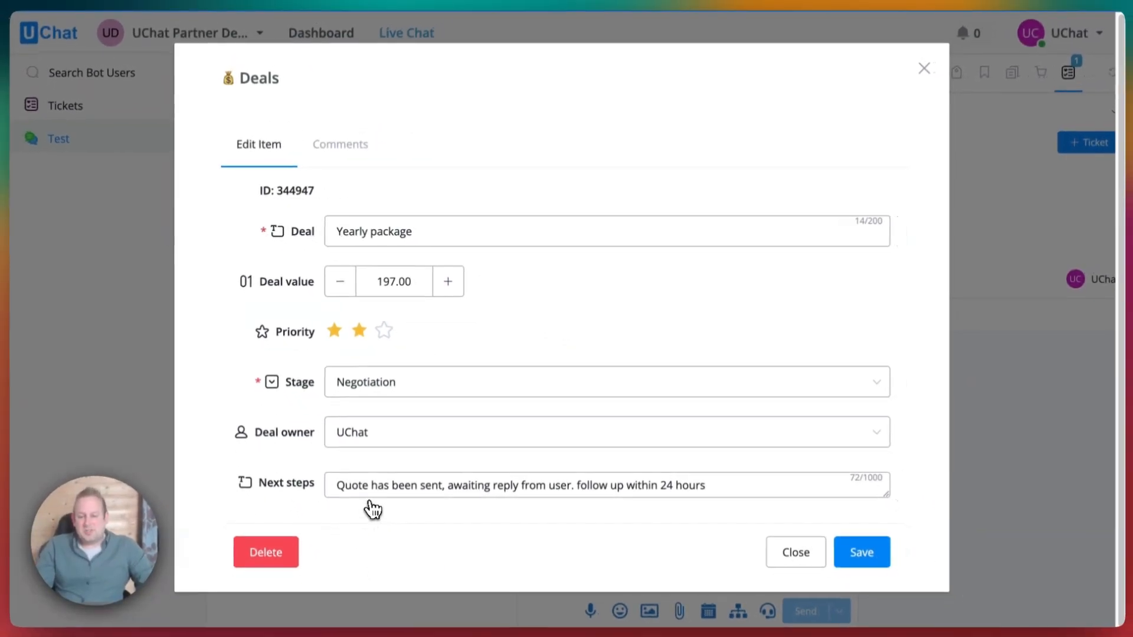
# Review the deal's Next steps notes and Comments, then close it without changes.
pyautogui.click(440, 492)
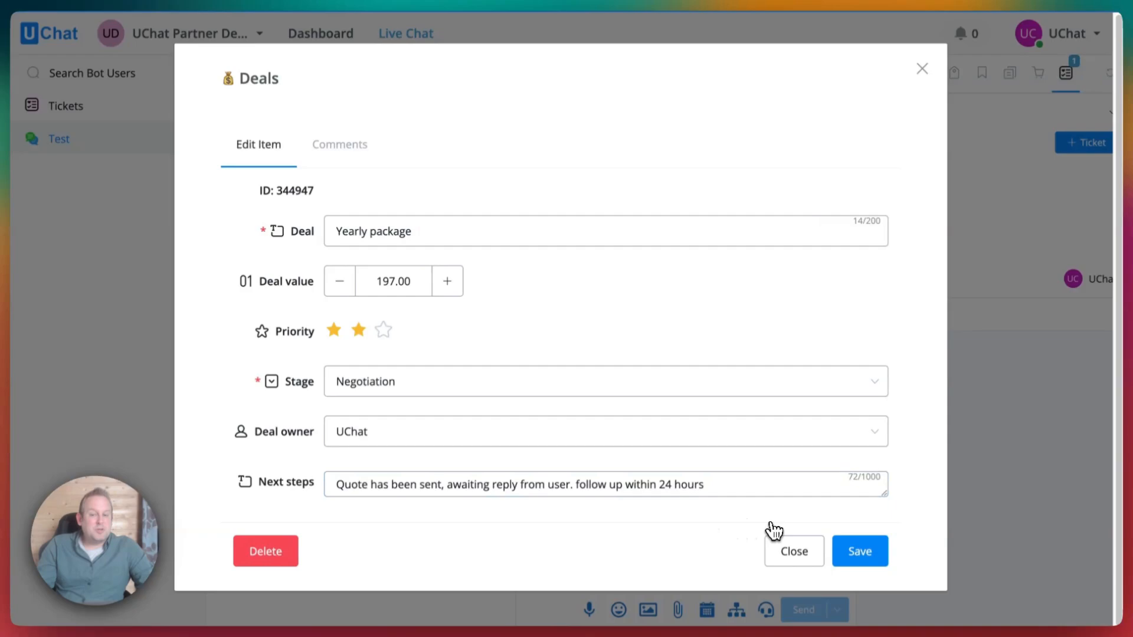
pyautogui.click(344, 154)
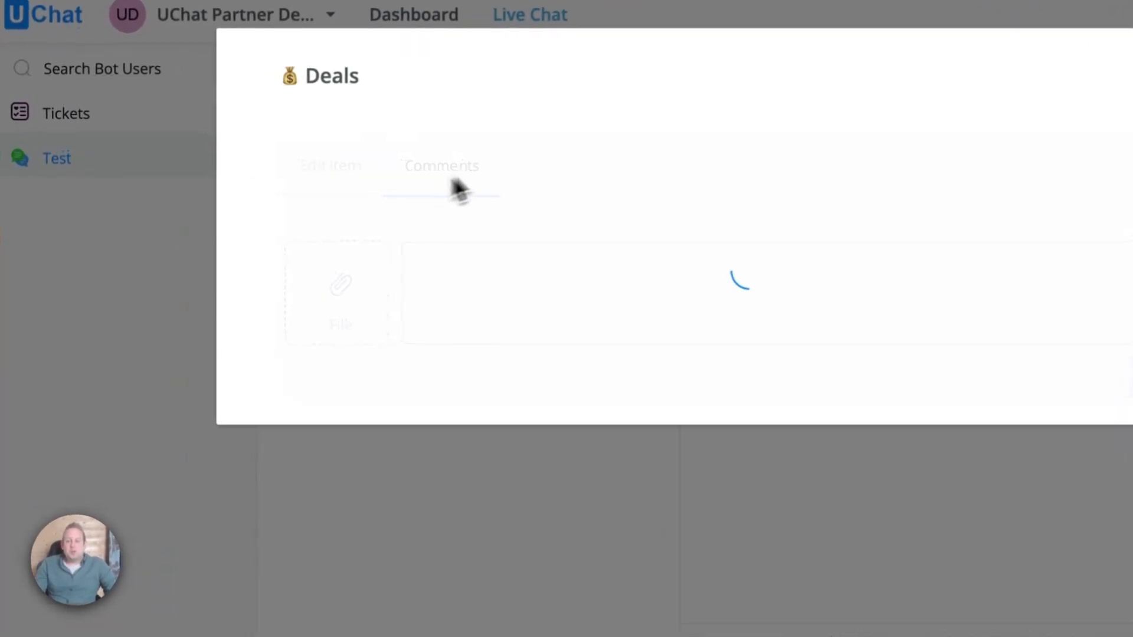
pyautogui.click(406, 255)
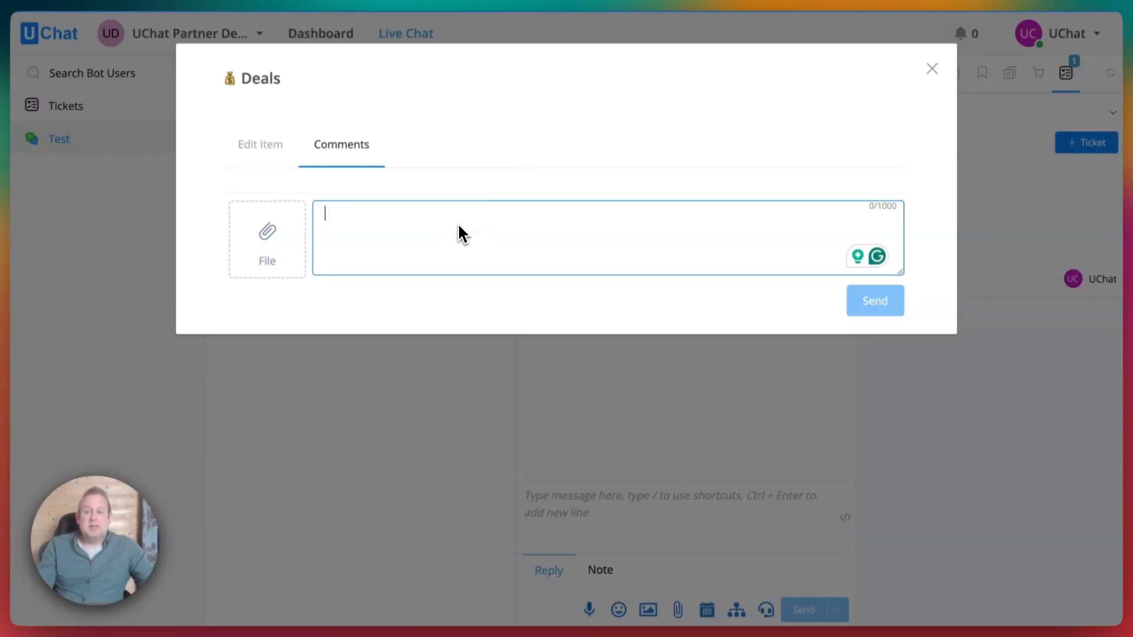
pyautogui.click(260, 145)
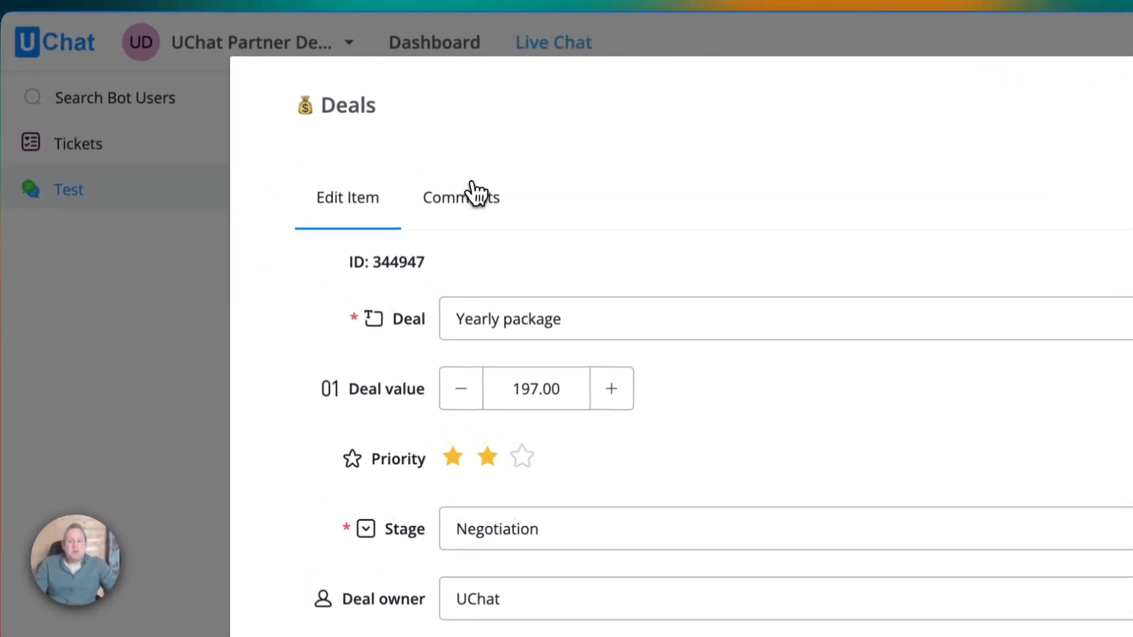
pyautogui.click(472, 194)
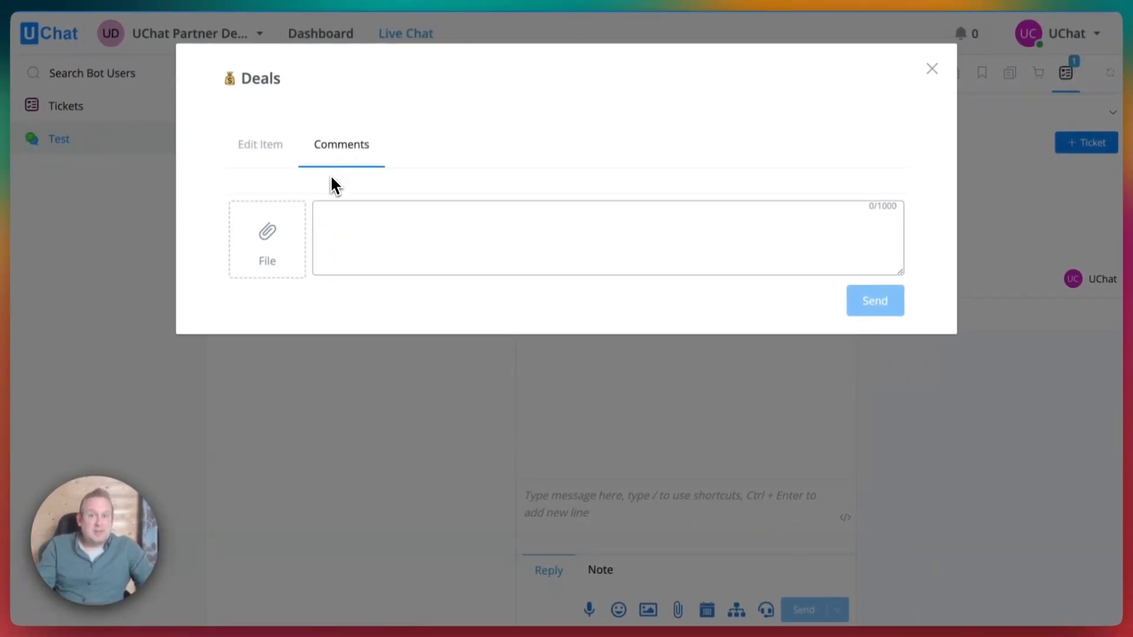
pyautogui.click(932, 68)
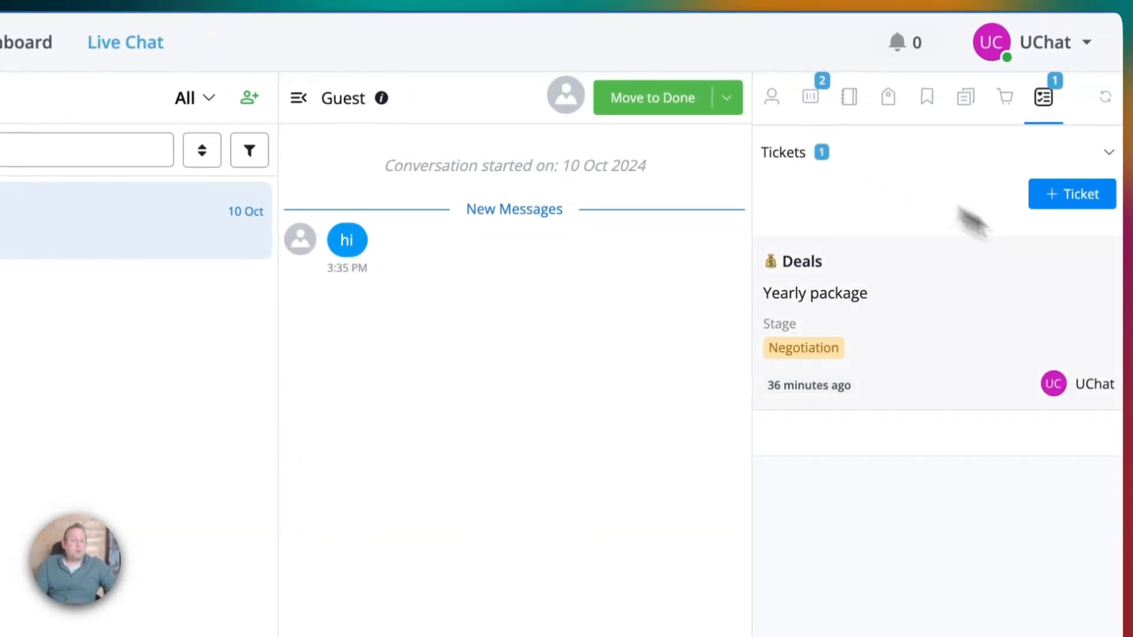
# Start a Support ticket requesting 'cannot access the flow builder' with Medium priority.
pyautogui.click(1048, 203)
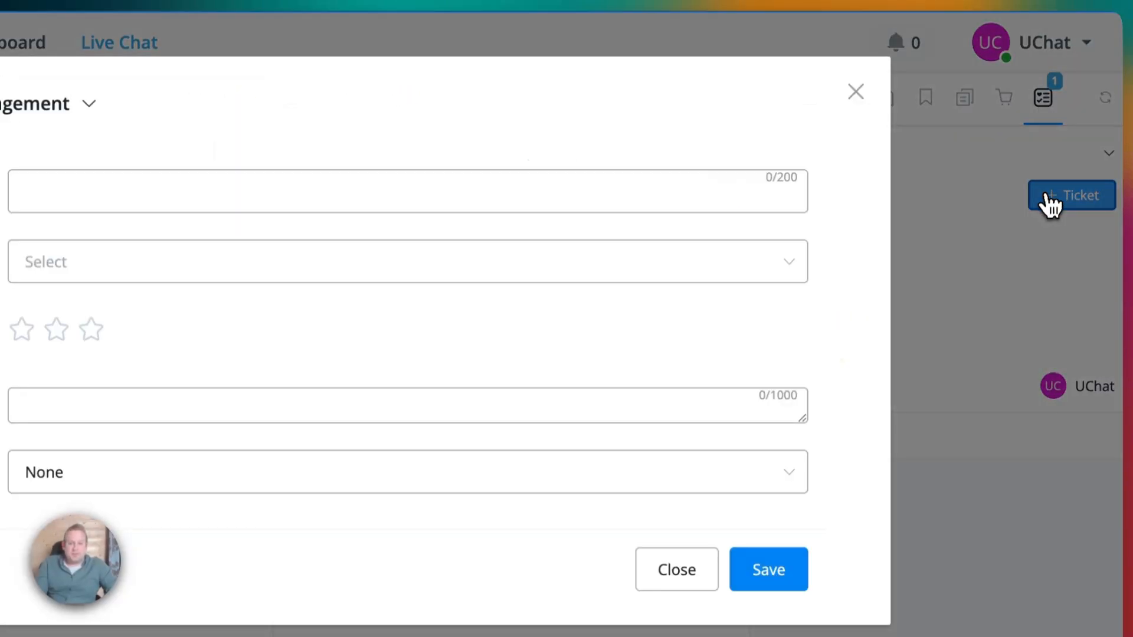
pyautogui.click(253, 106)
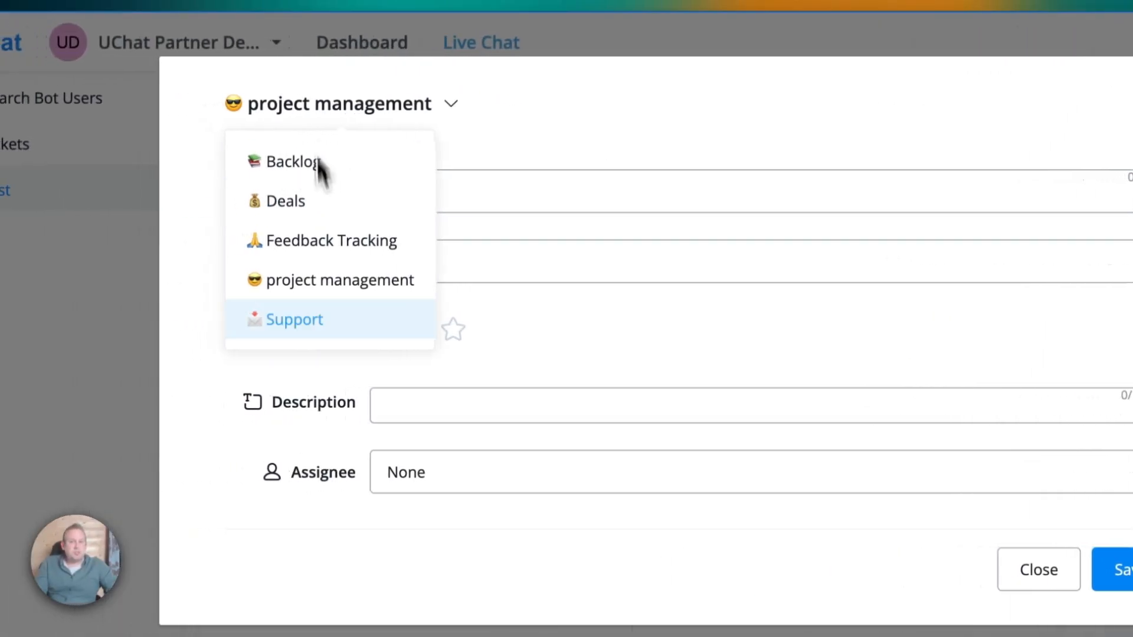
pyautogui.click(269, 312)
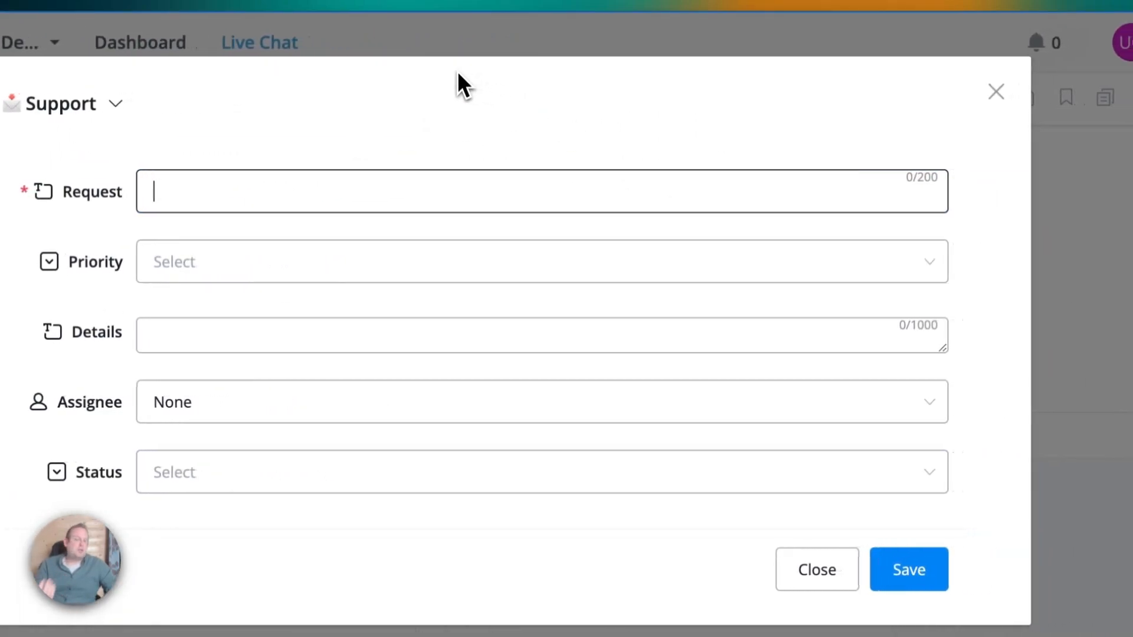
pyautogui.write('can')
pyautogui.write('not access the ')
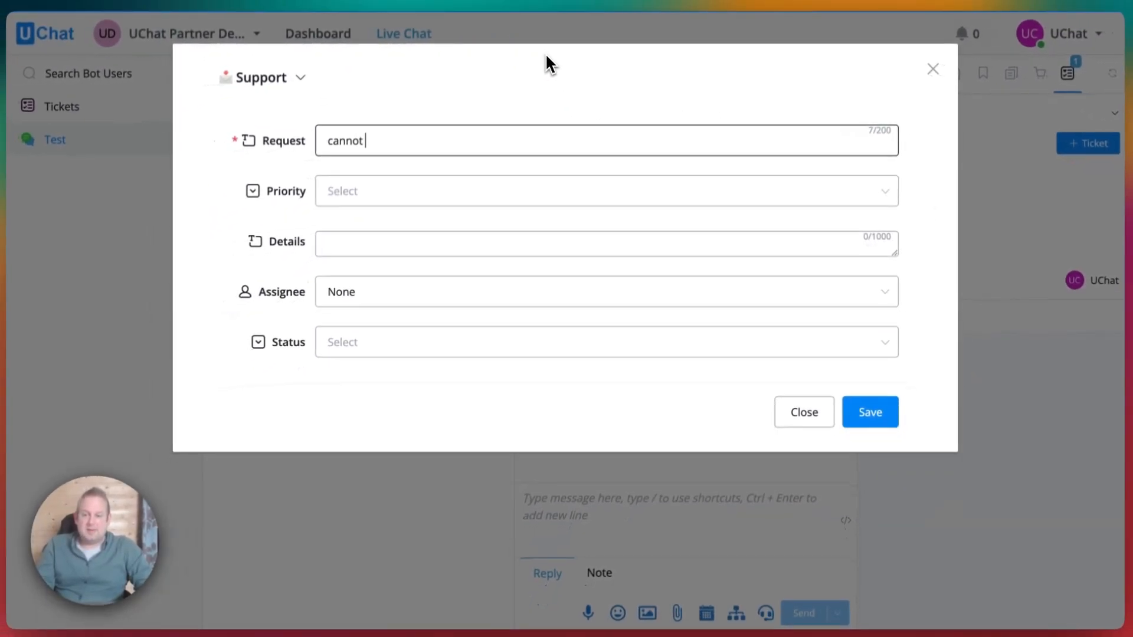
pyautogui.write('flow builder')
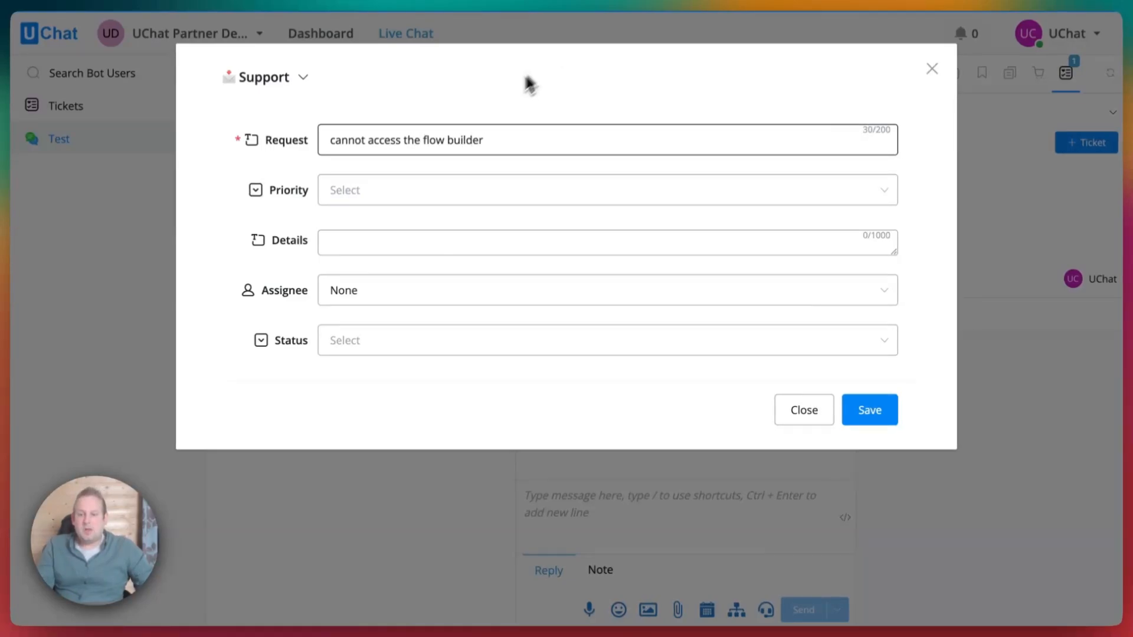
pyautogui.click(415, 195)
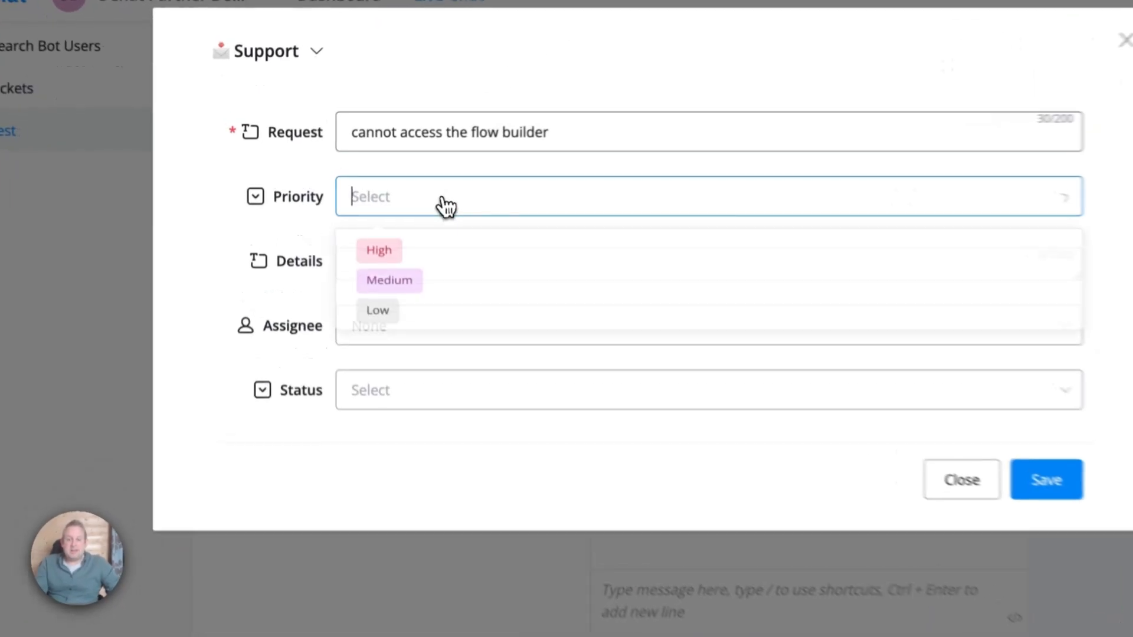
pyautogui.click(420, 253)
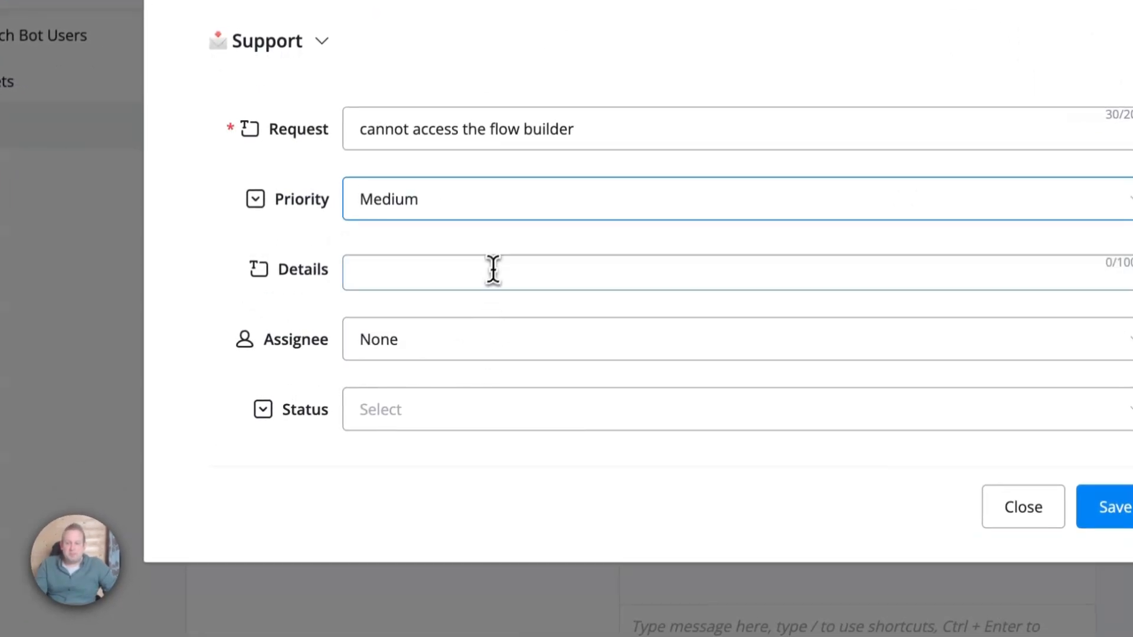
# Add details saying the user cannot access it, assign a teammate, set status New, and save.
pyautogui.click(492, 270)
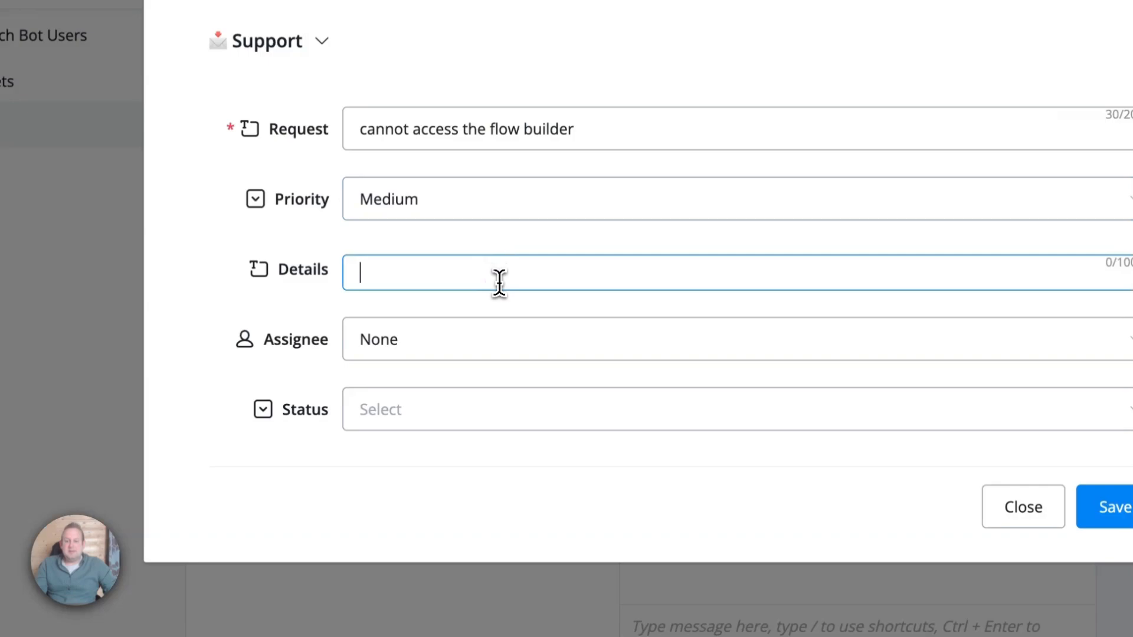
pyautogui.write('user stated it canno')
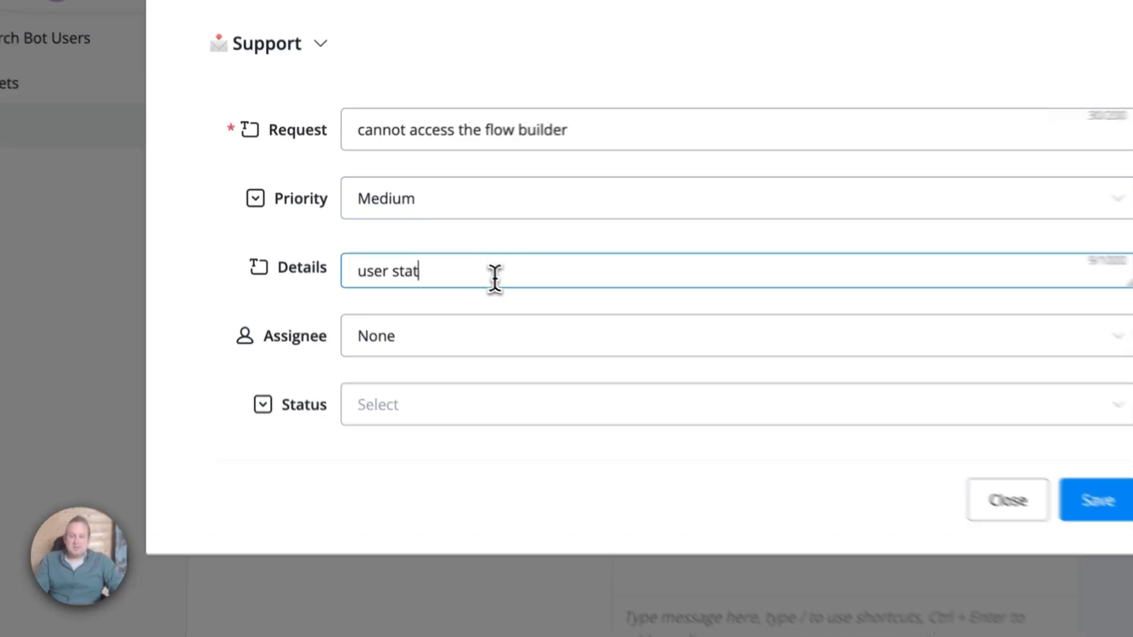
pyautogui.write('t access the flow builder ins')
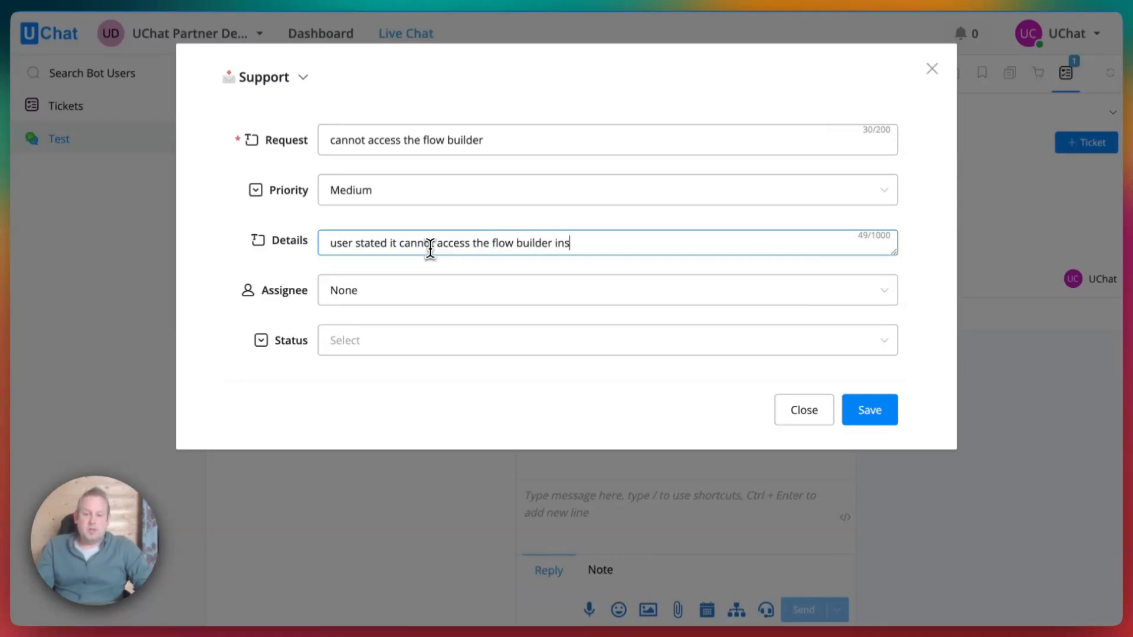
pyautogui.write('el')
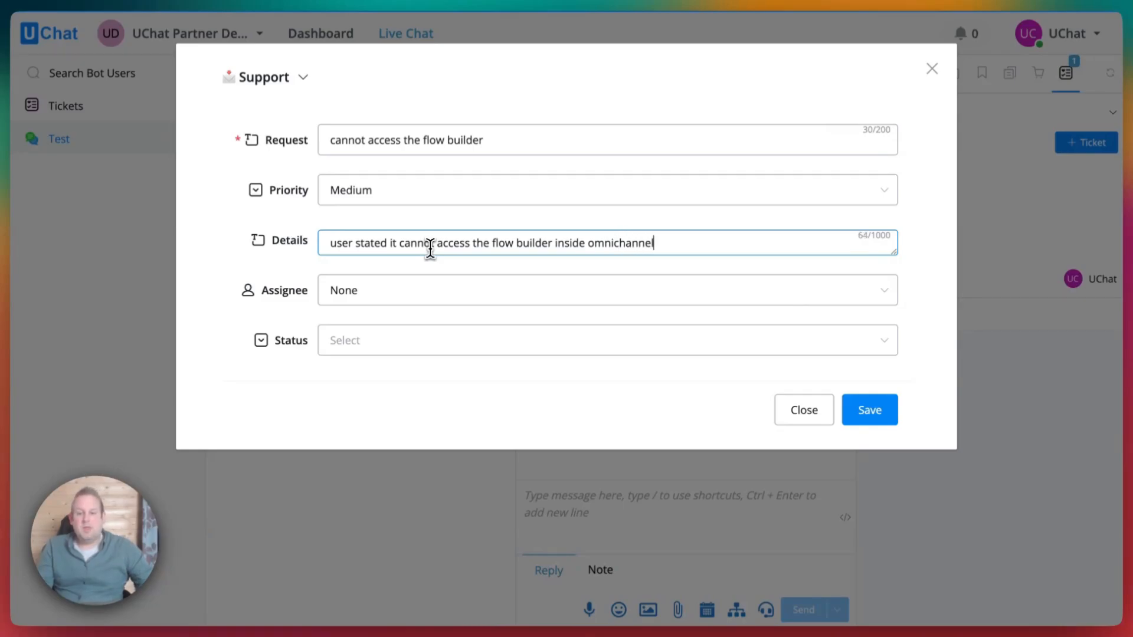
pyautogui.click(495, 301)
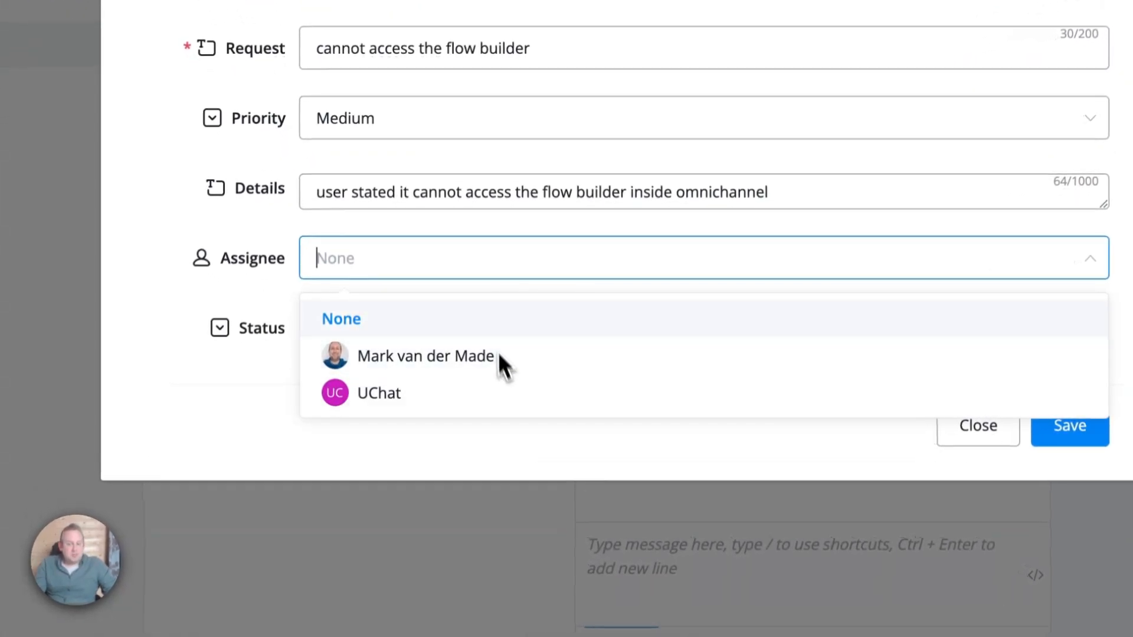
pyautogui.click(557, 356)
pyautogui.click(550, 347)
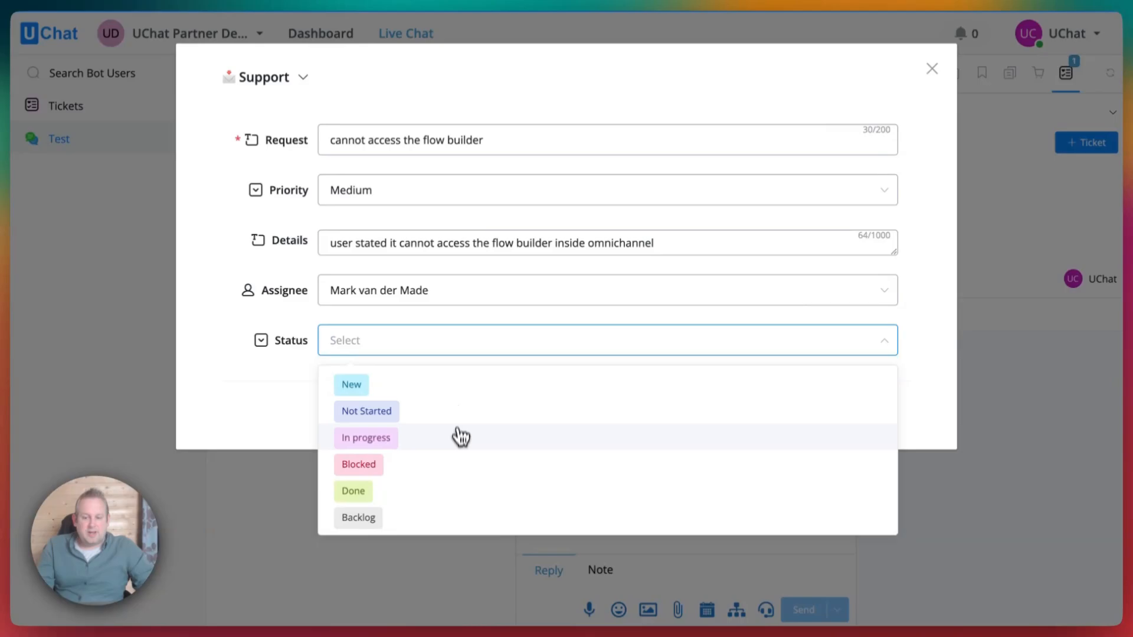
pyautogui.click(451, 385)
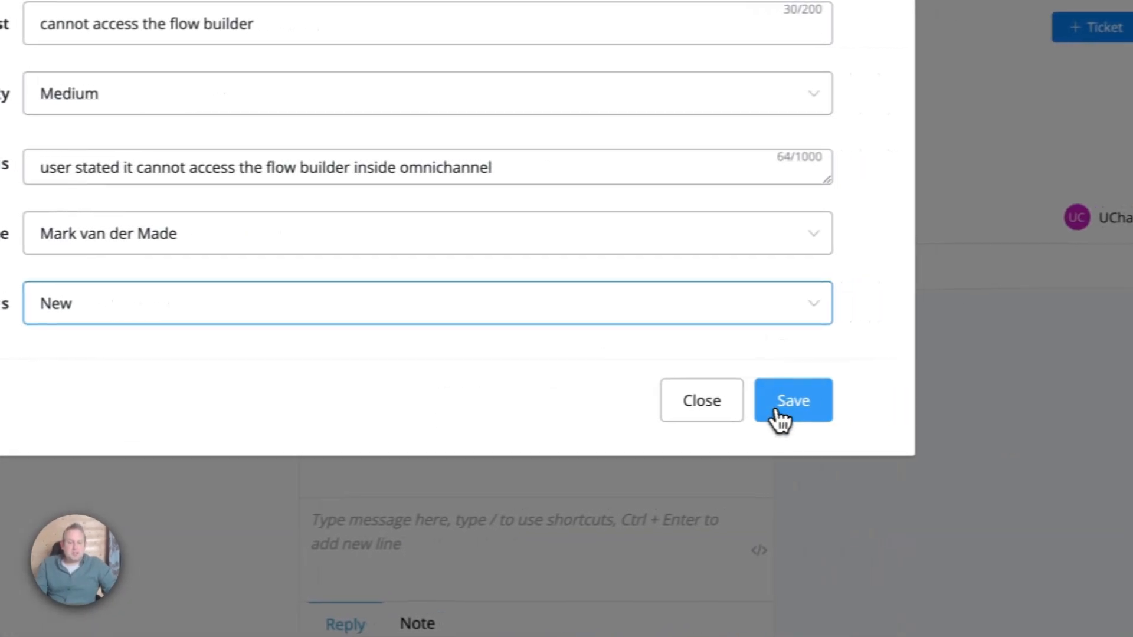
pyautogui.click(912, 404)
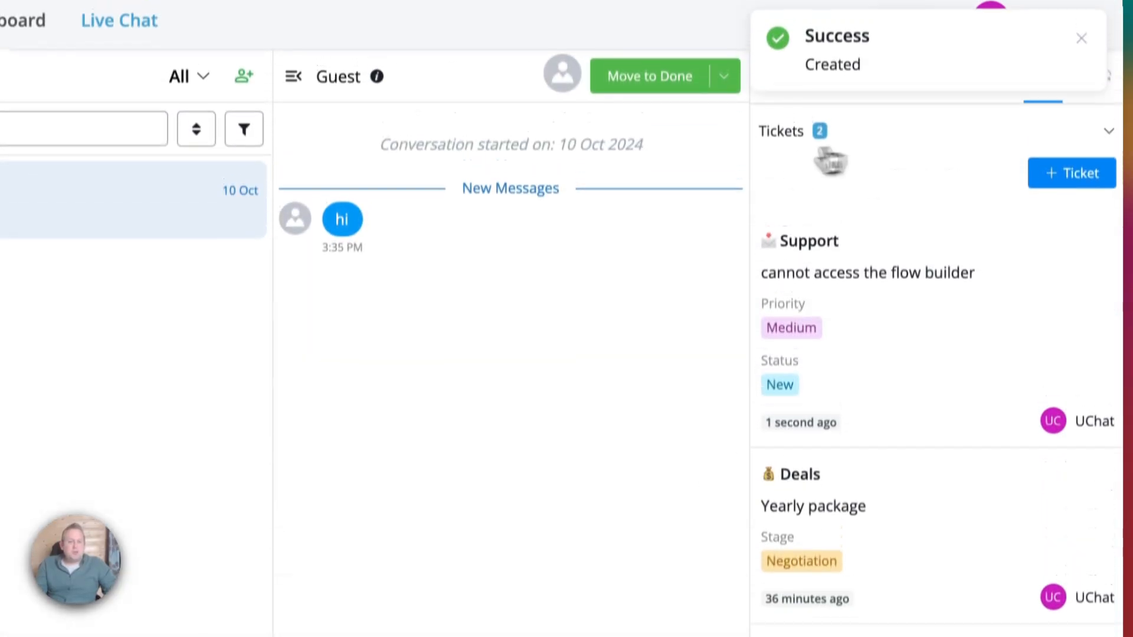
# Dismiss the success notice and reload the Guest's ticket list showing both tickets.
pyautogui.click(1086, 59)
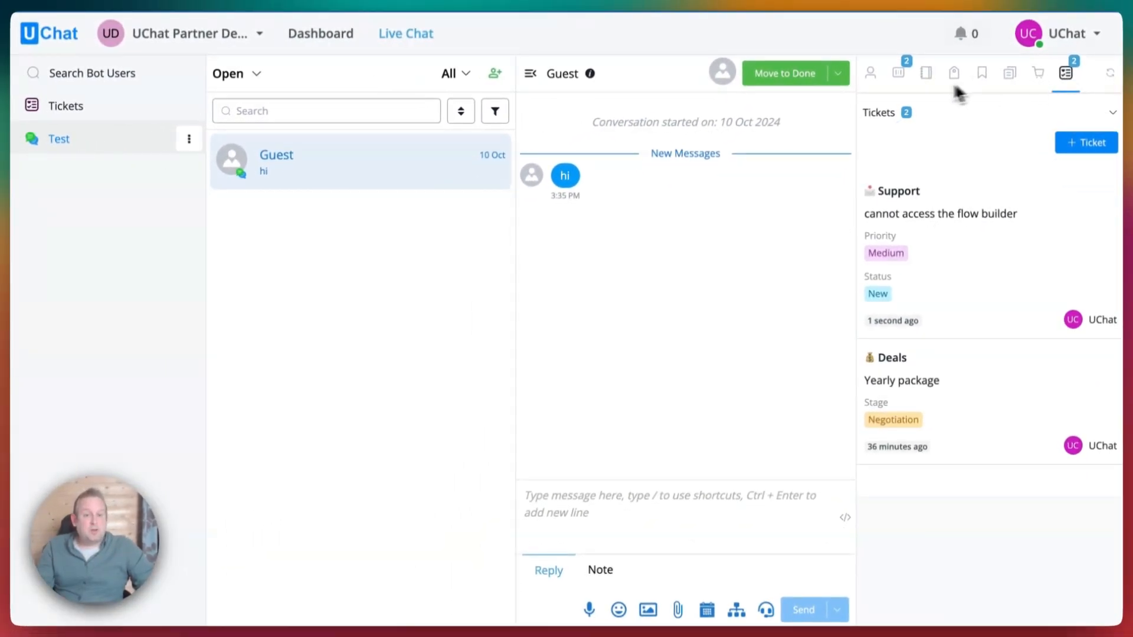
pyautogui.click(870, 73)
pyautogui.click(1066, 72)
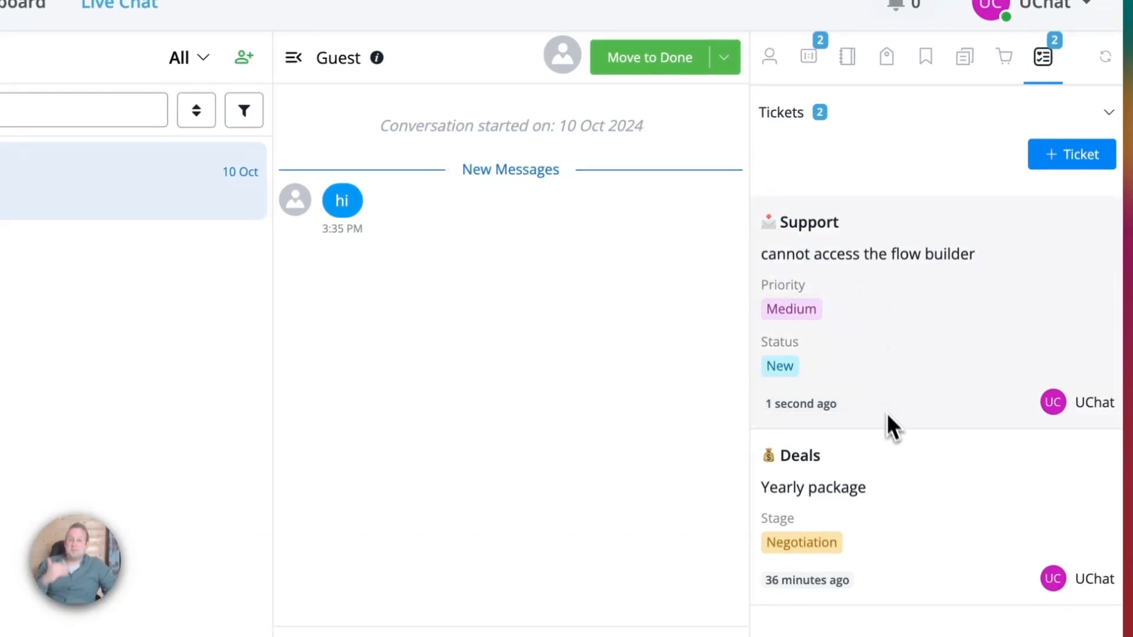